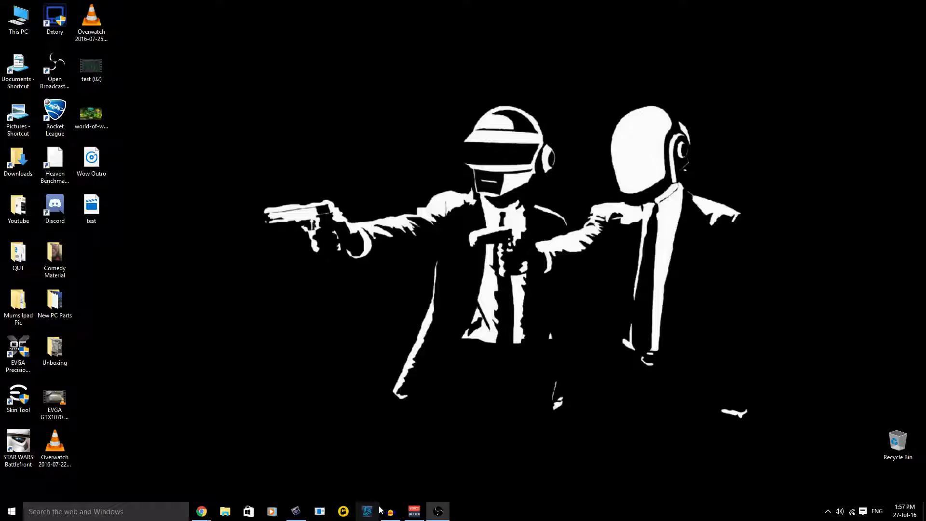
Step: Switch to the Chrome window with pixlr.com open and look over the Pixlr home page
click(203, 513)
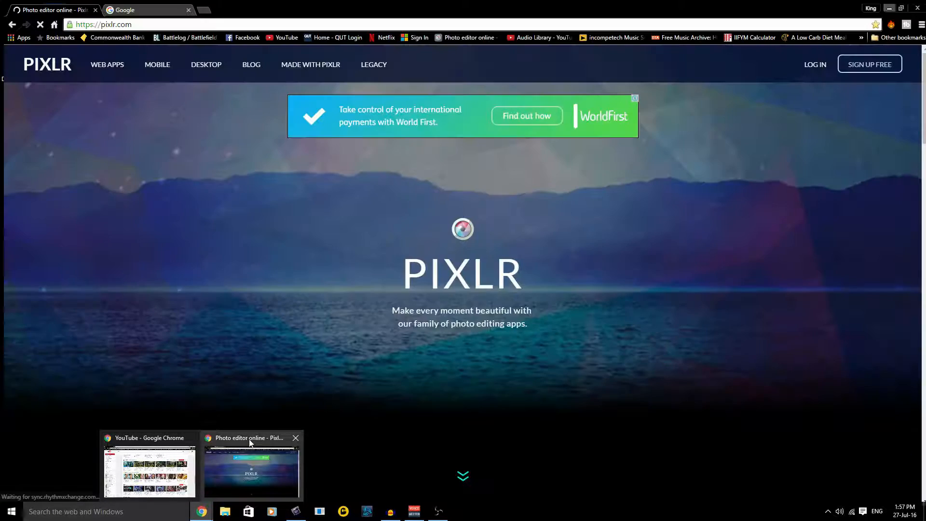
click(249, 439)
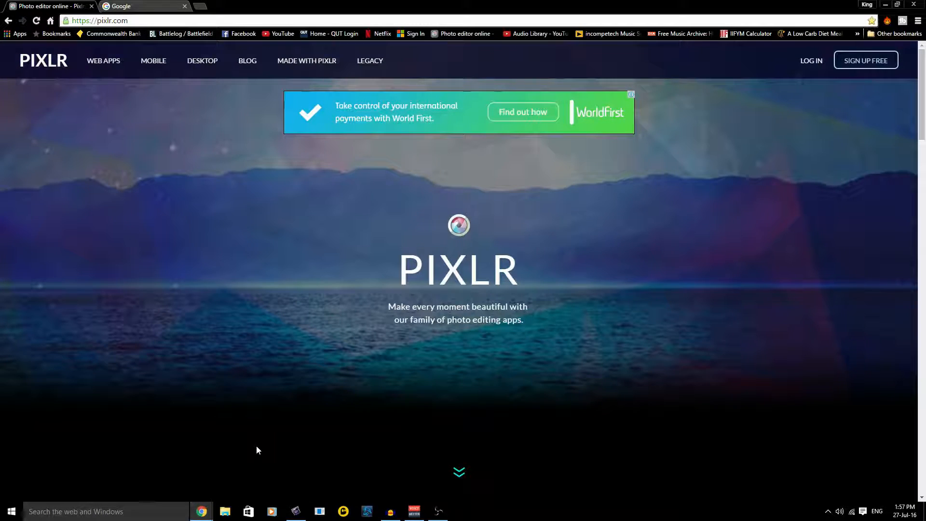
click(140, 6)
click(54, 7)
drag(72, 20, 145, 21)
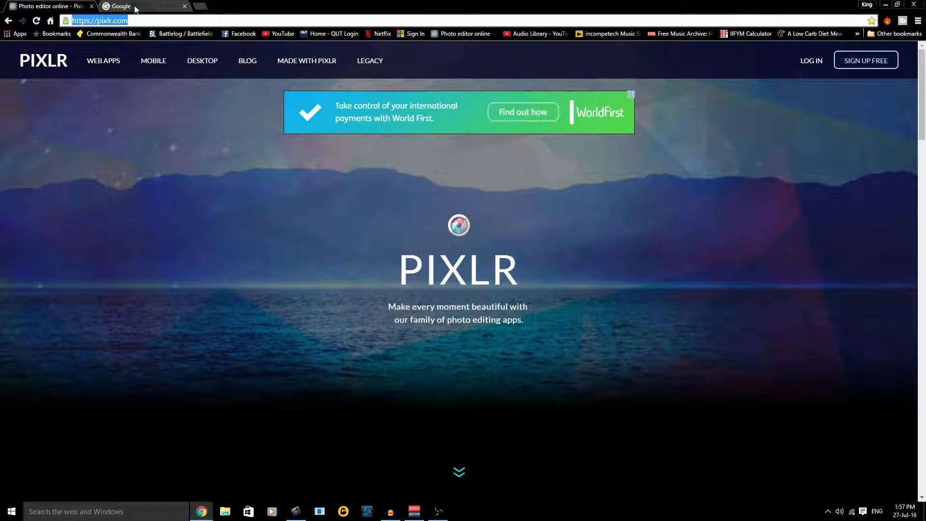
key(ctrl+Tab)
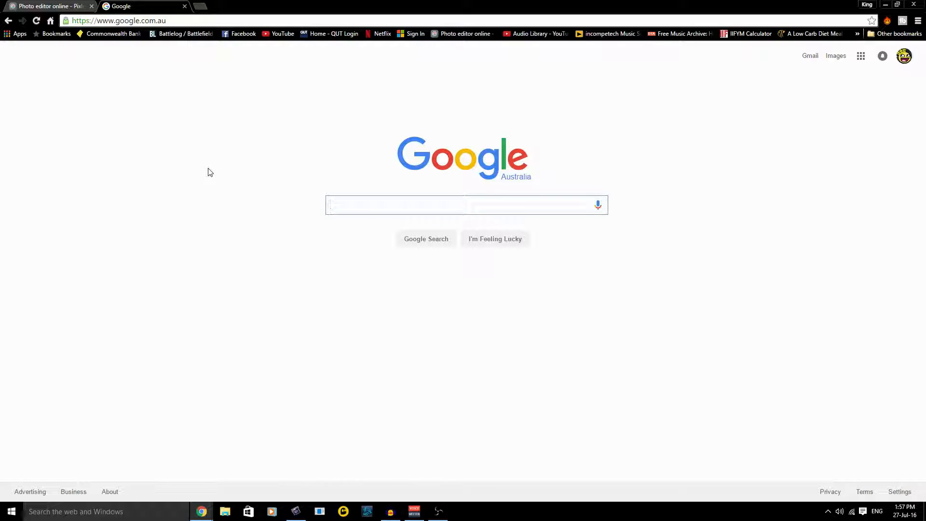
click(48, 3)
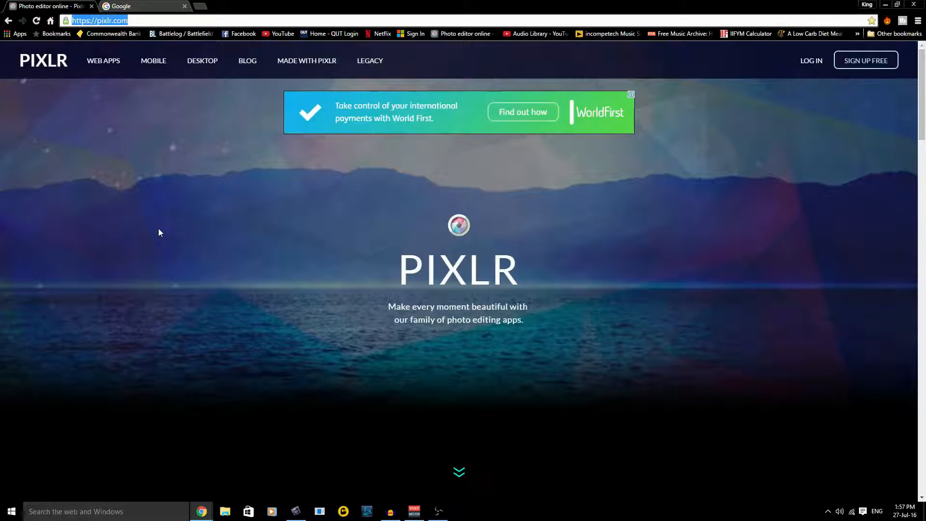
scroll(158, 228, down, 5)
scroll(159, 237, up, 5)
Step: Search Google Images for "wow legion background"
click(141, 6)
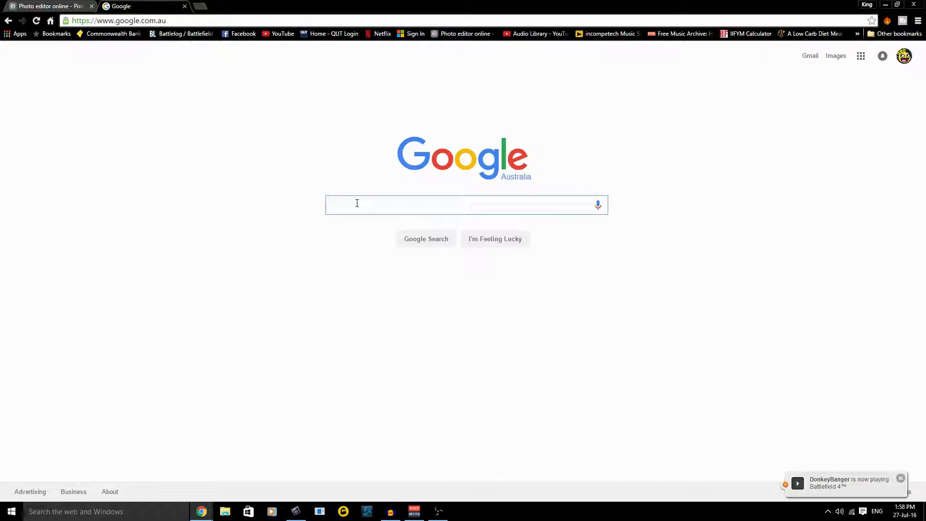
text(w)
key(BackSpace)
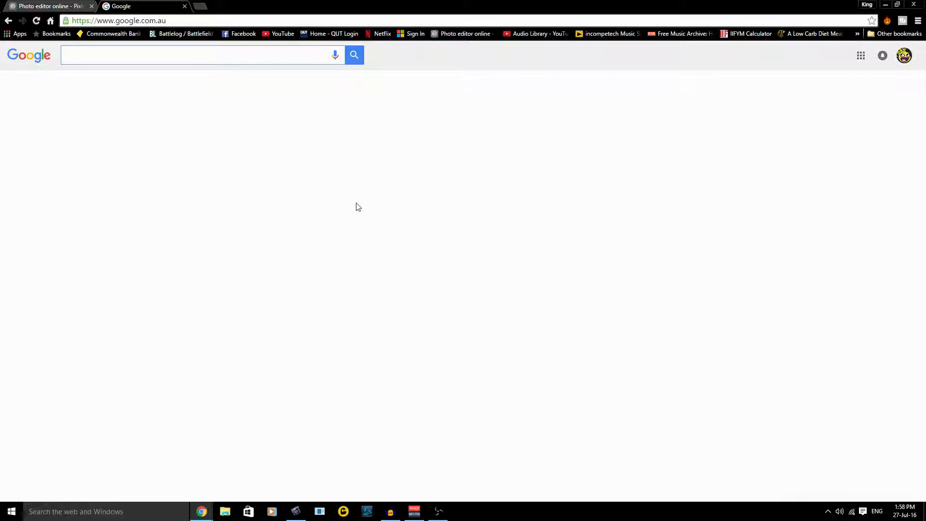
text(wow leg)
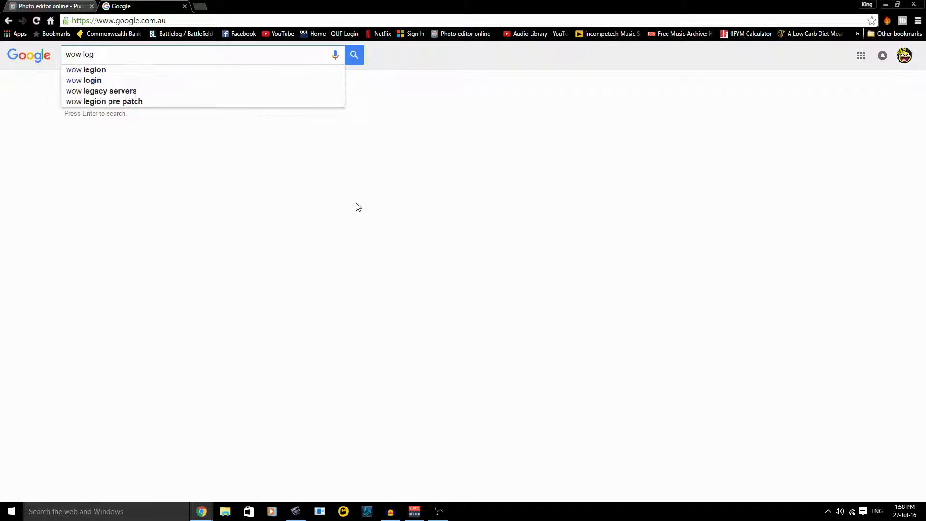
text(ion background)
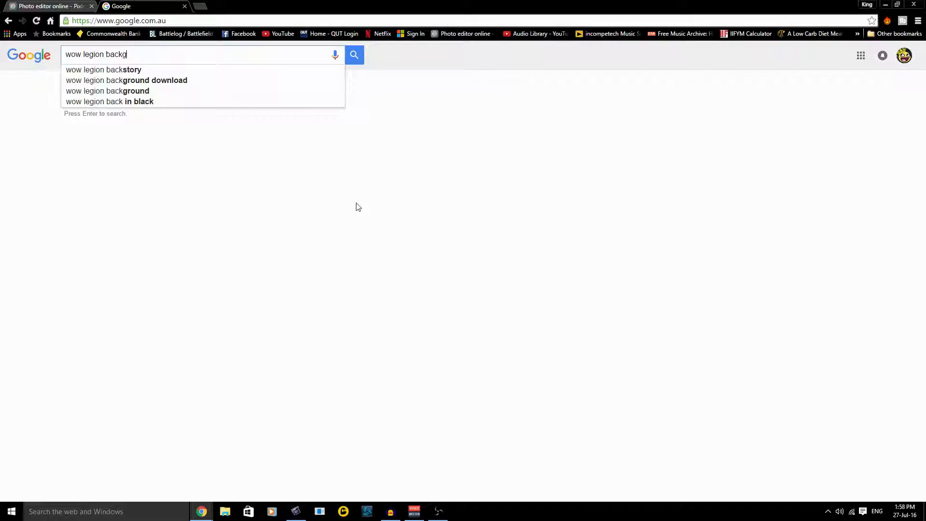
key(Return)
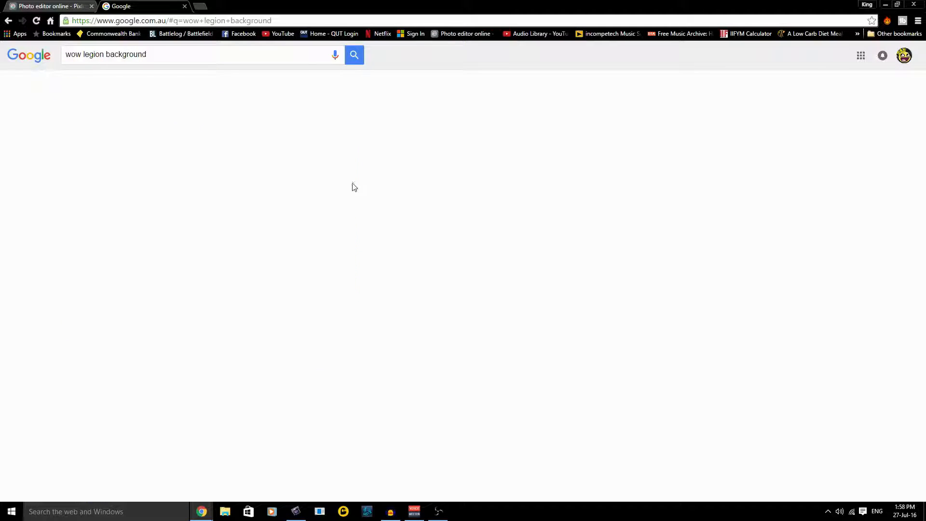
click(102, 87)
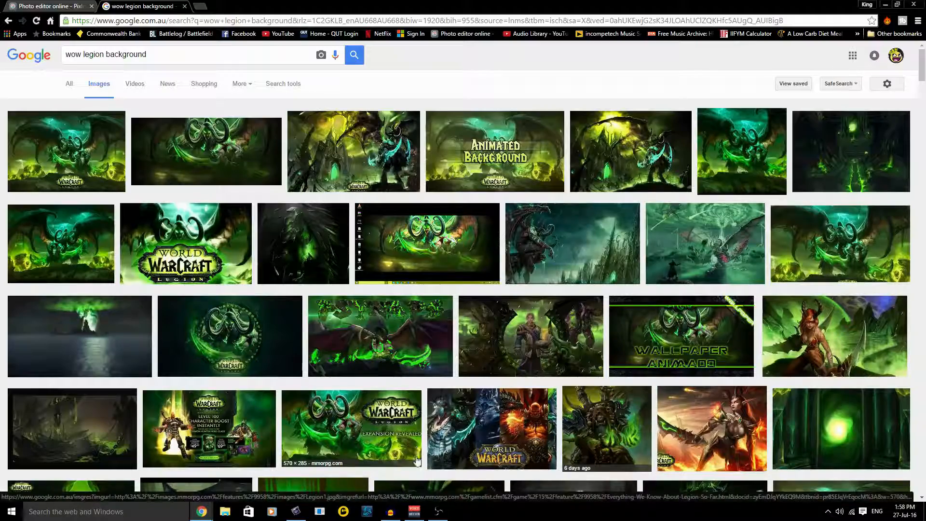
Step: Browse the Legion background results and preview the 1920 × 1080 "World of Warcraft: Legion Wallpapers" image
scroll(417, 461, down, 10)
scroll(461, 362, up, 10)
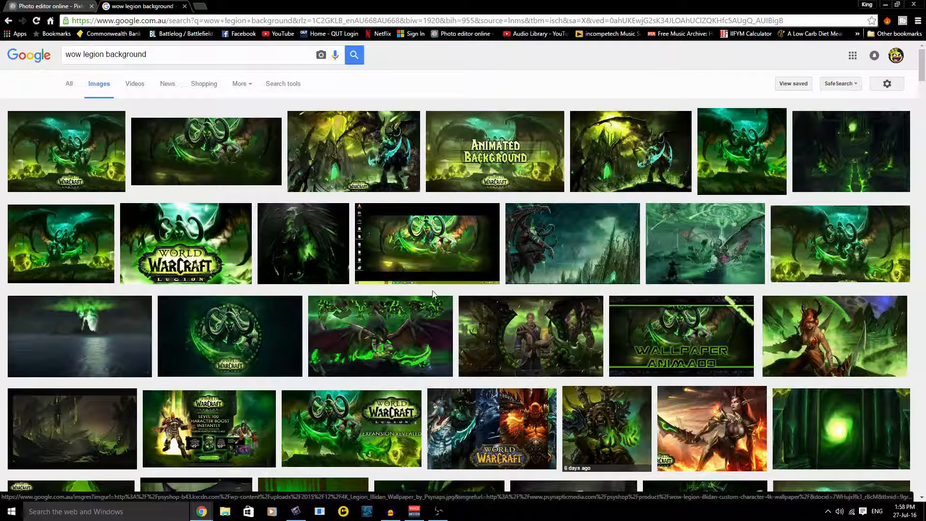
click(230, 170)
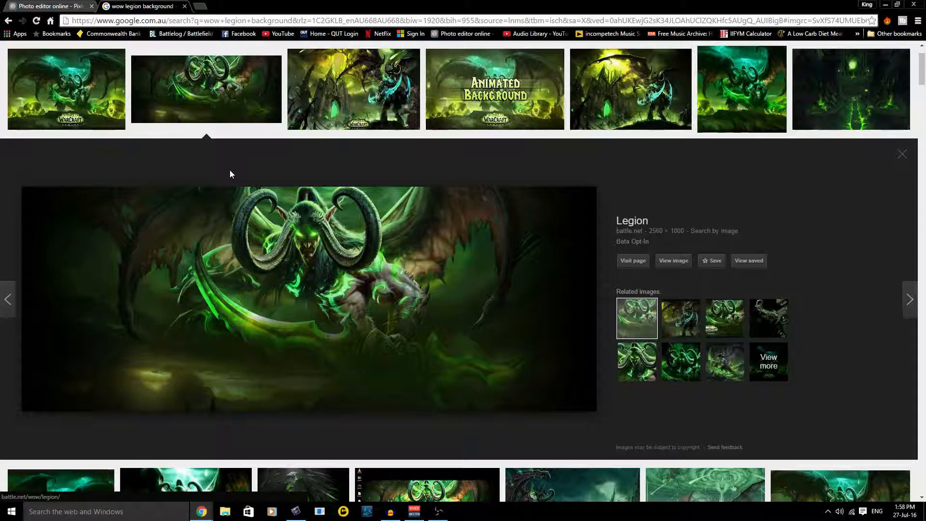
scroll(309, 318, up, 2)
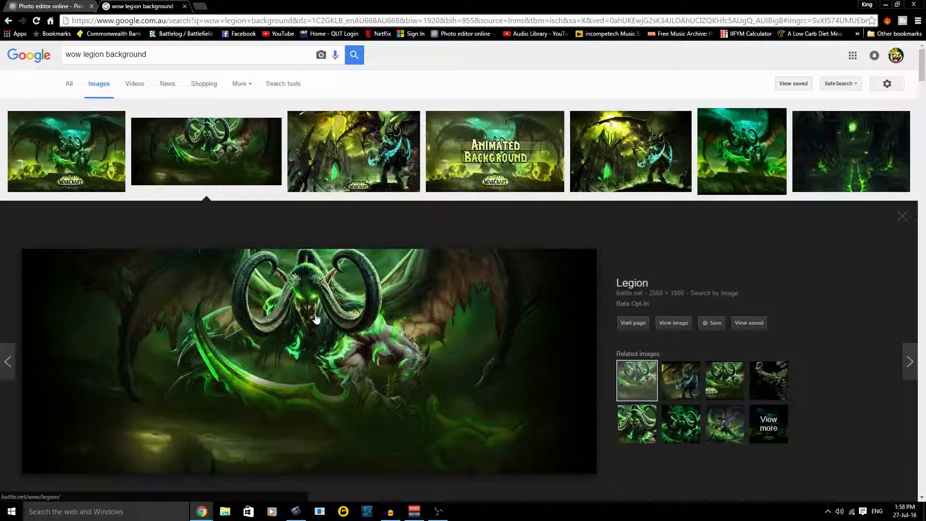
key(Left)
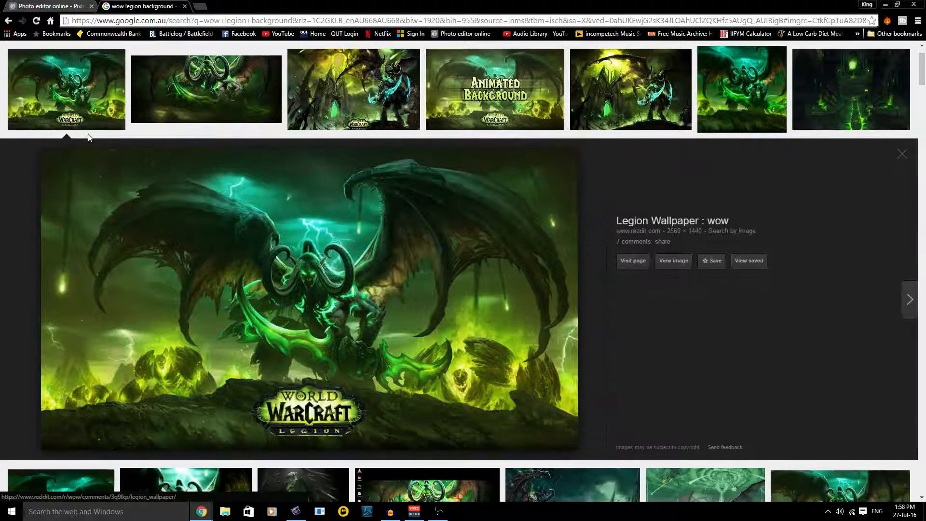
scroll(303, 368, up, 2)
click(631, 149)
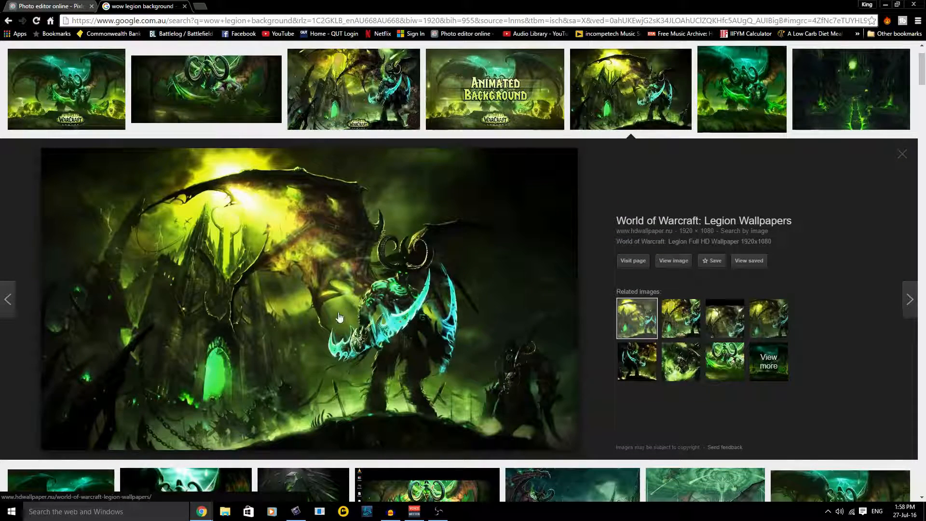
Step: Save the previewed Legion wallpaper to the Desktop as a JPEG image named World_Warcraft_Legion_wallpaper_22
right_click(307, 164)
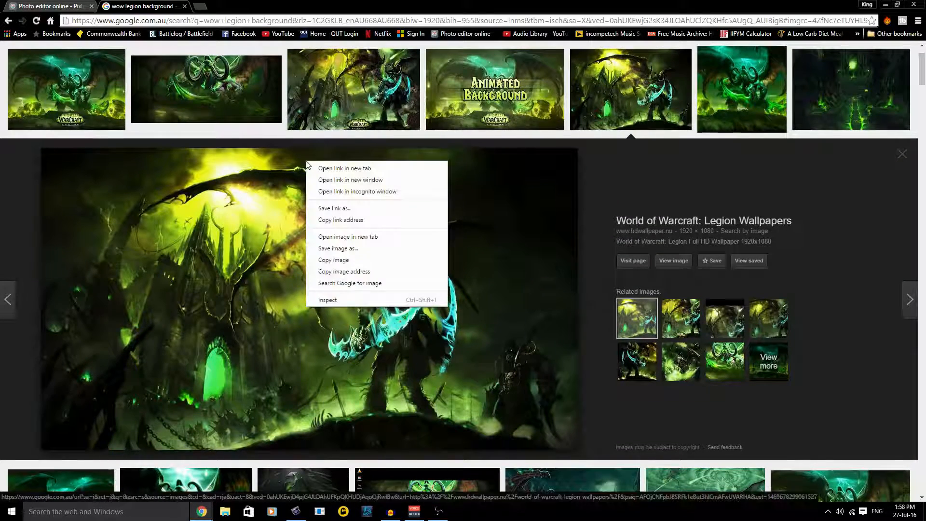
click(386, 249)
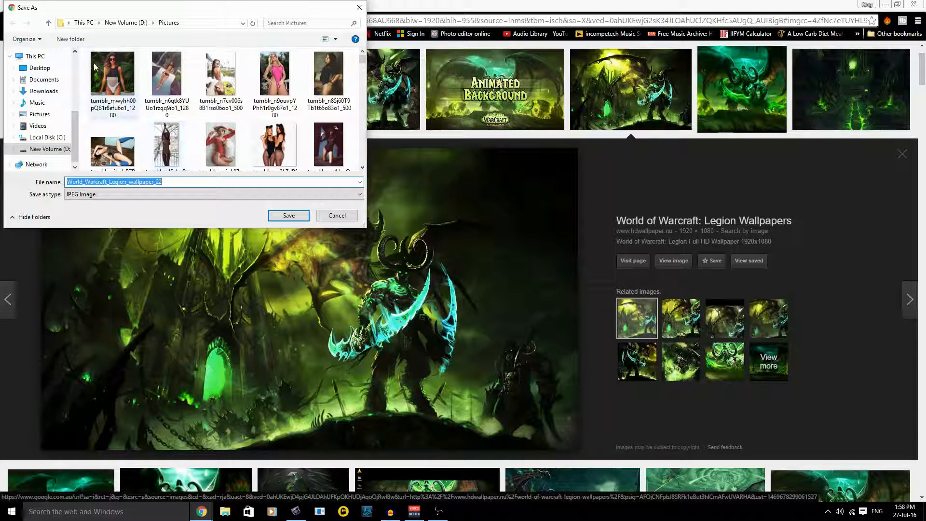
click(44, 56)
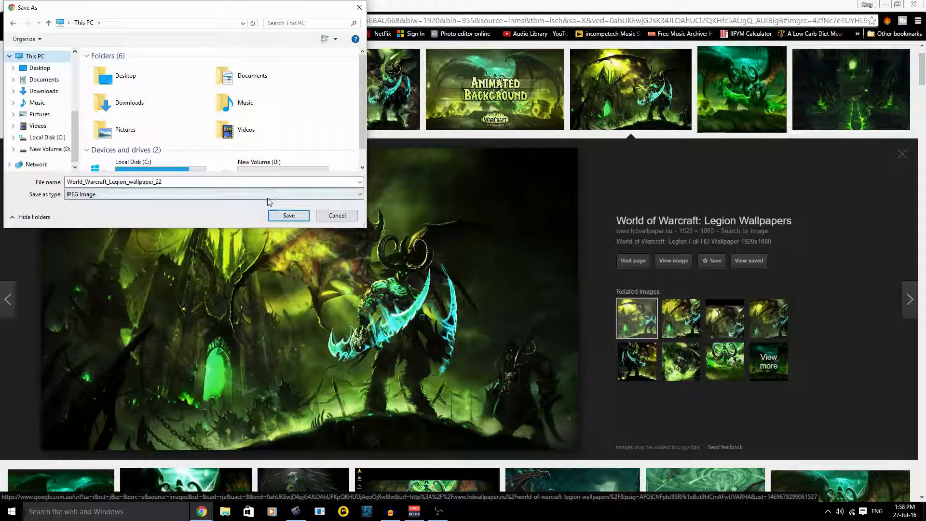
click(289, 215)
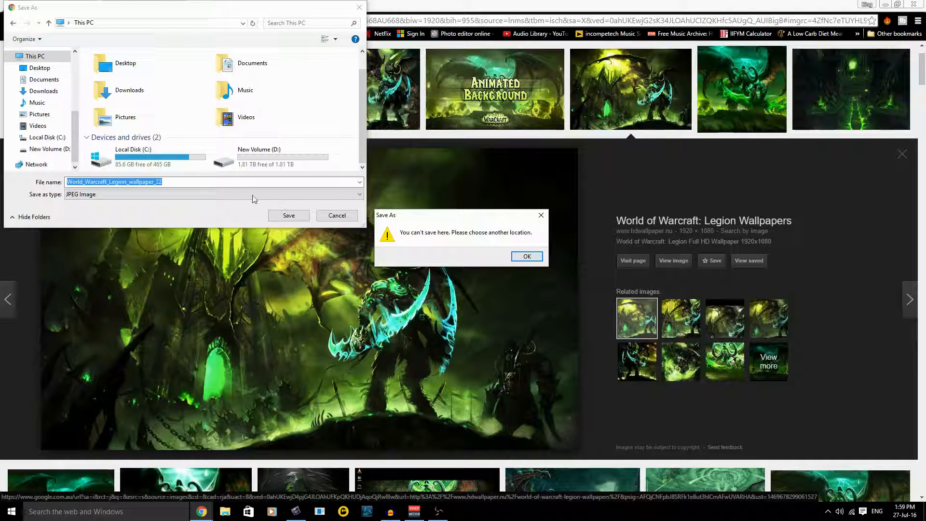
click(527, 256)
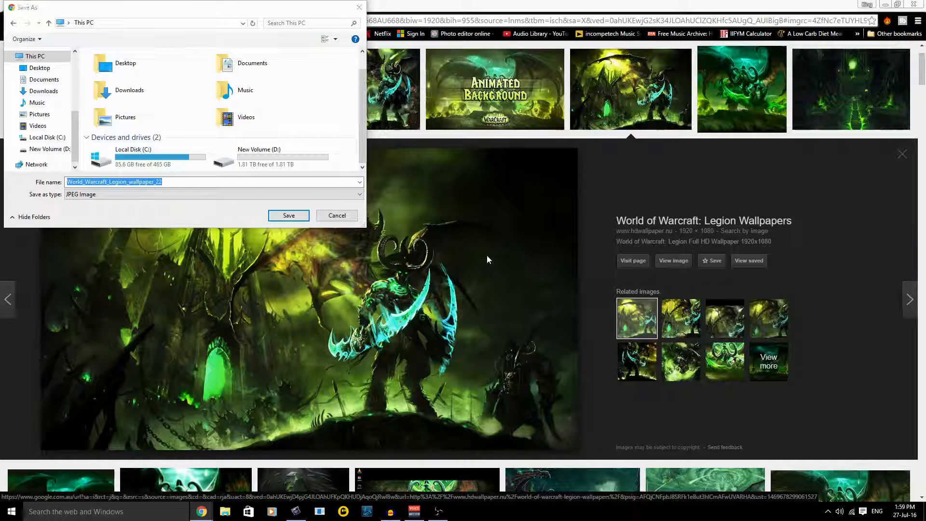
click(38, 68)
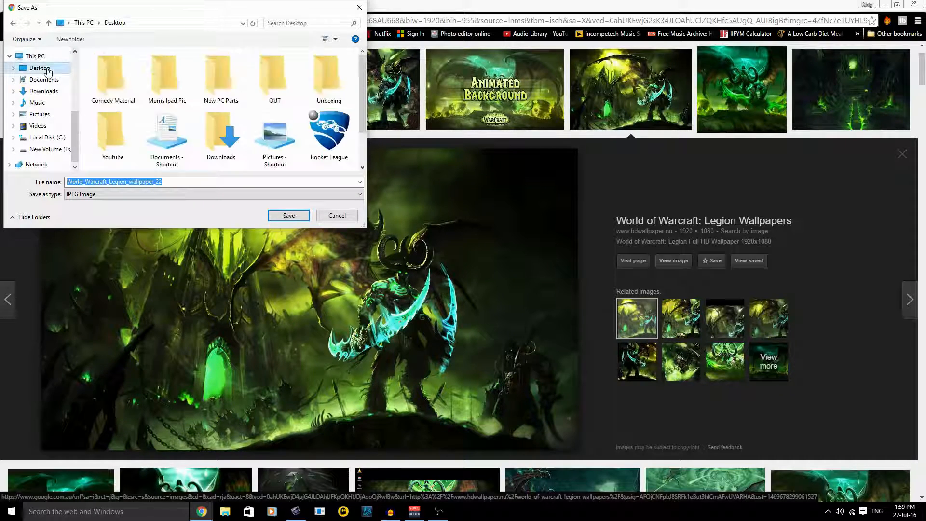
click(286, 216)
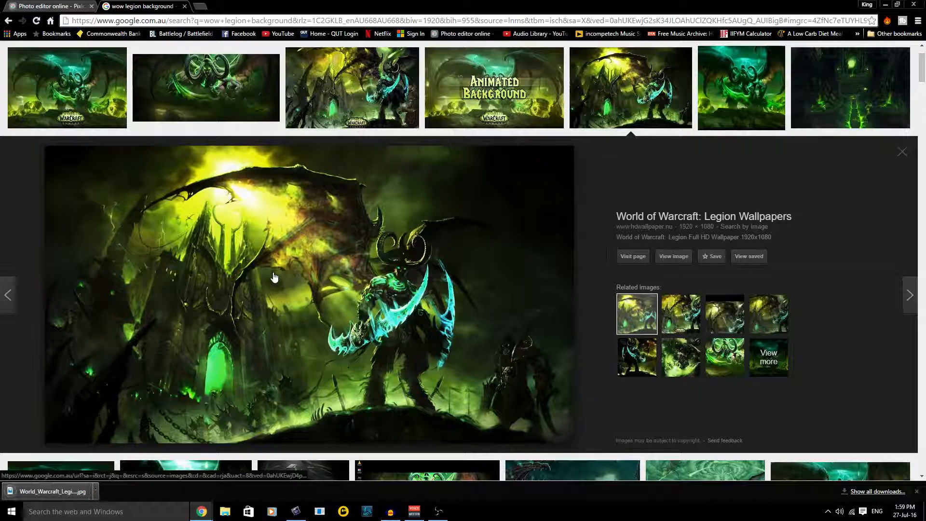
Step: Minimise the browser to check the desktop for the saved wallpaper, and return to the image results window
click(886, 4)
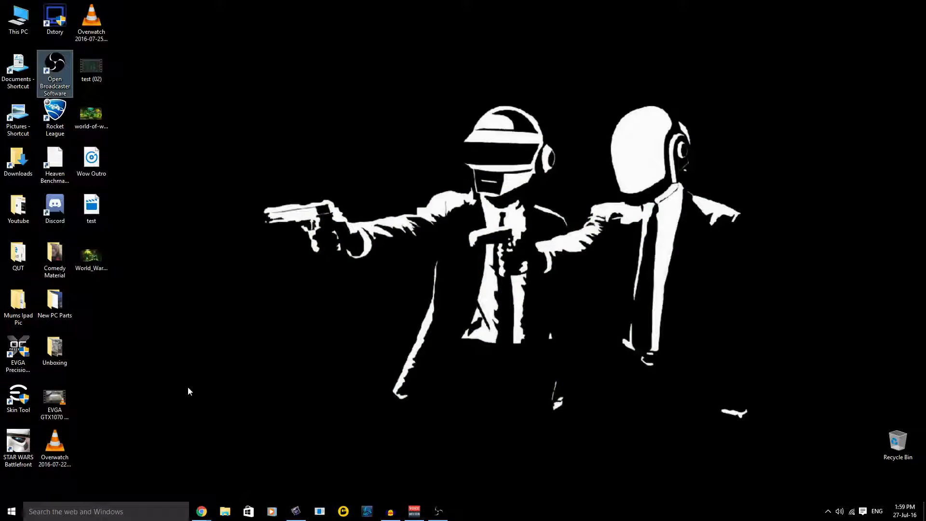
click(225, 511)
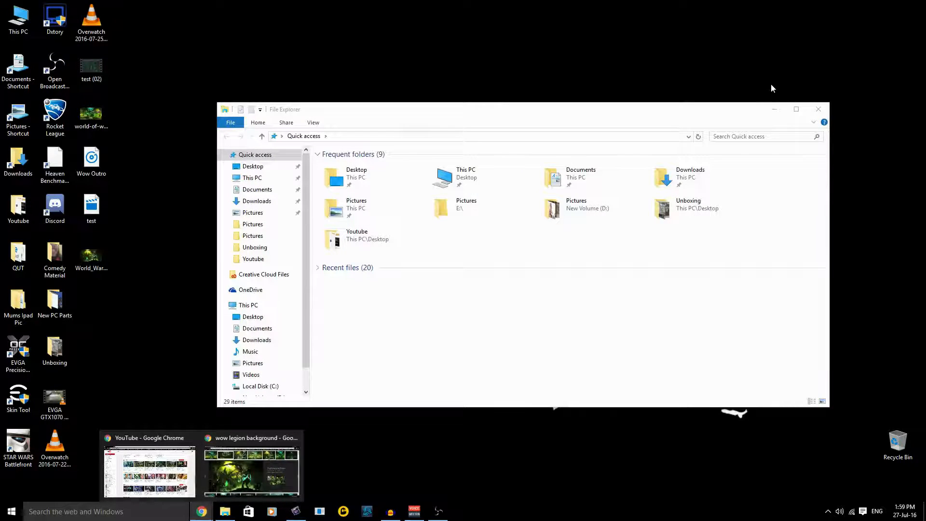
click(819, 109)
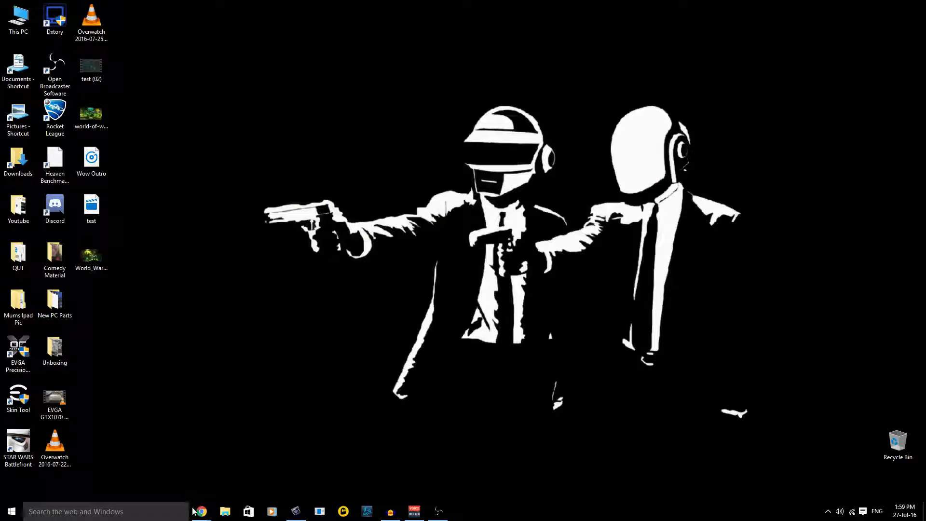
mouse_move(201, 516)
click(220, 436)
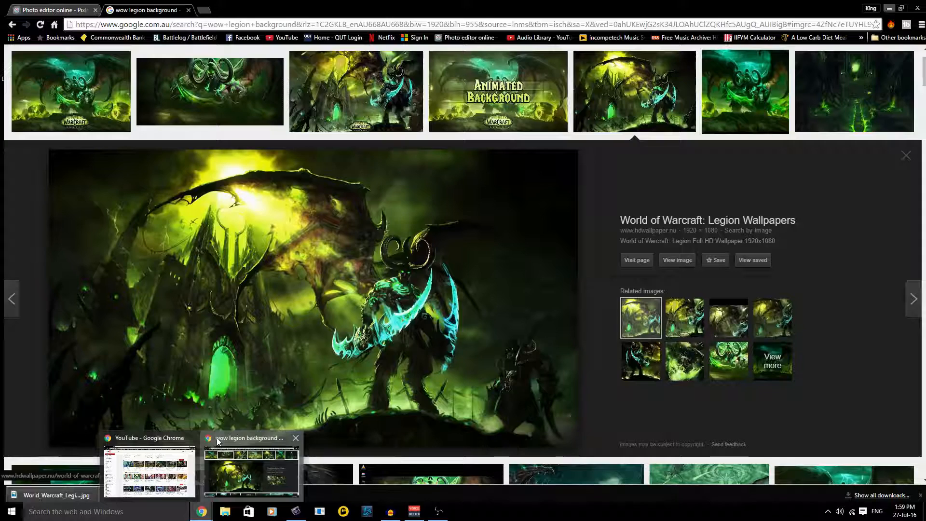
Step: Replace the image search query with "wow legion logo" and run the search
scroll(304, 296, up, 2)
click(167, 51)
drag(167, 59, 107, 48)
text(go)
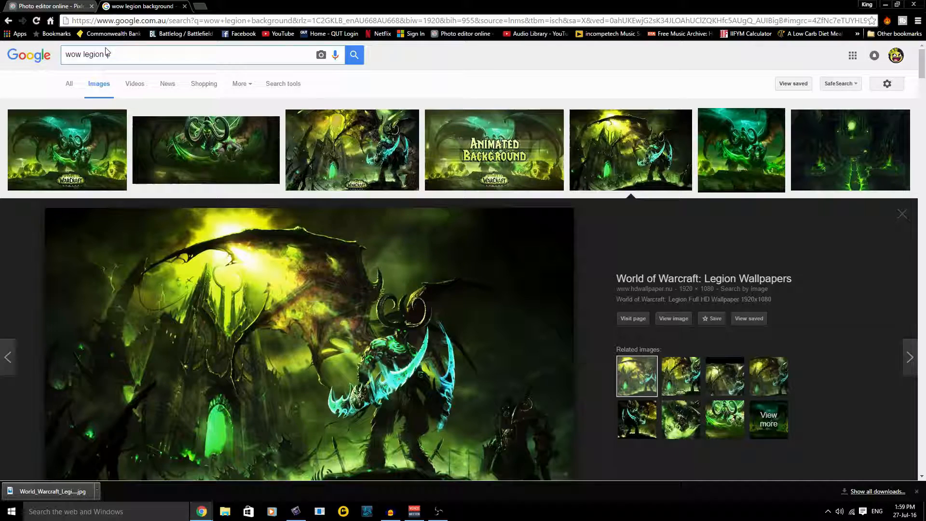
text(go)
key(Return)
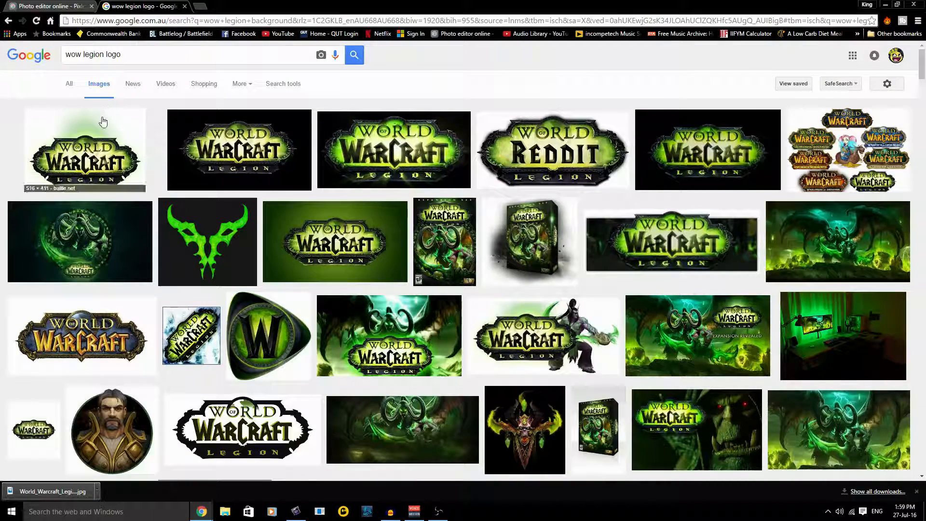
Step: Refine the image search to "wow legion logo png"
text(p)
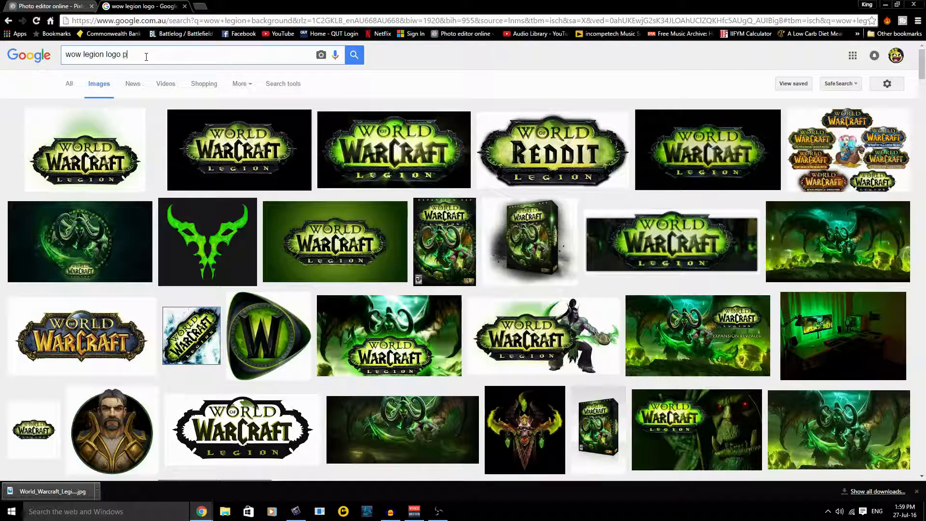
text(ng)
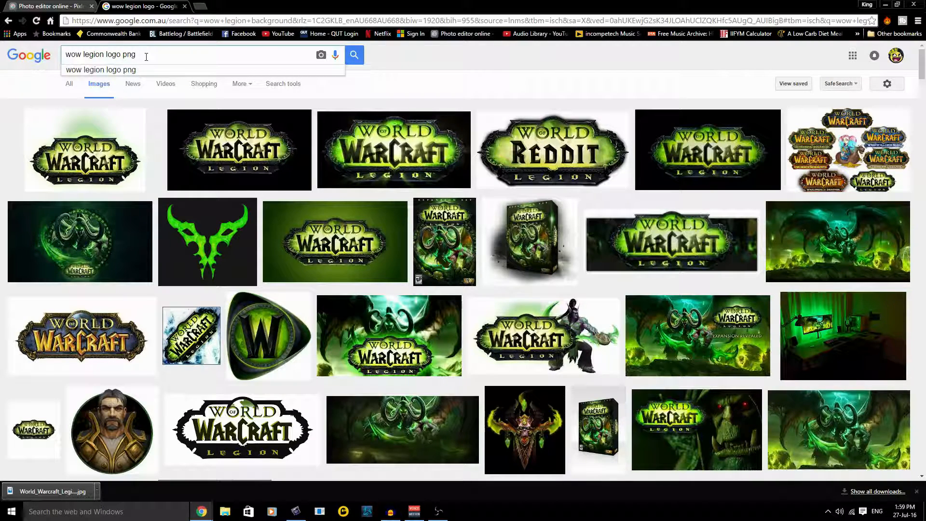
key(Return)
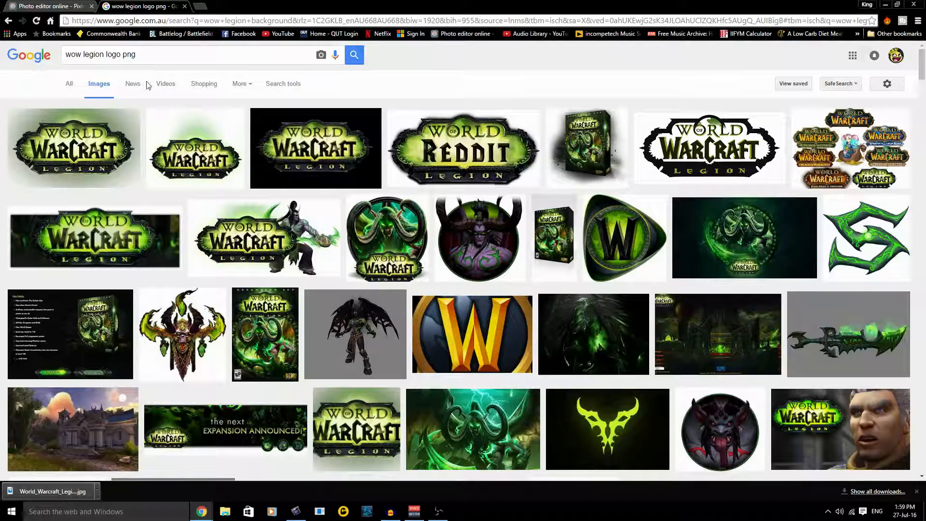
Step: Save the World of Warcraft Legion logo with the transparent background to the Desktop as a PNG image named logo
click(206, 135)
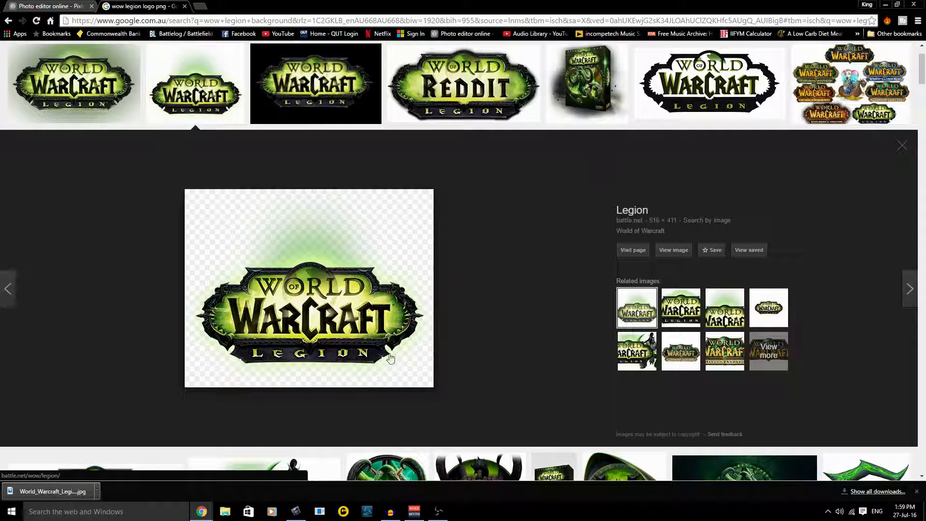
right_click(343, 227)
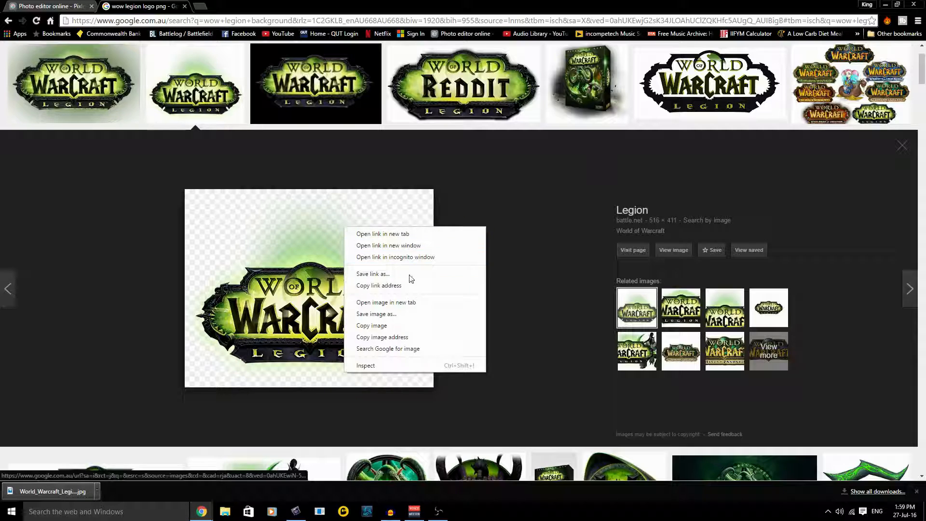
click(402, 313)
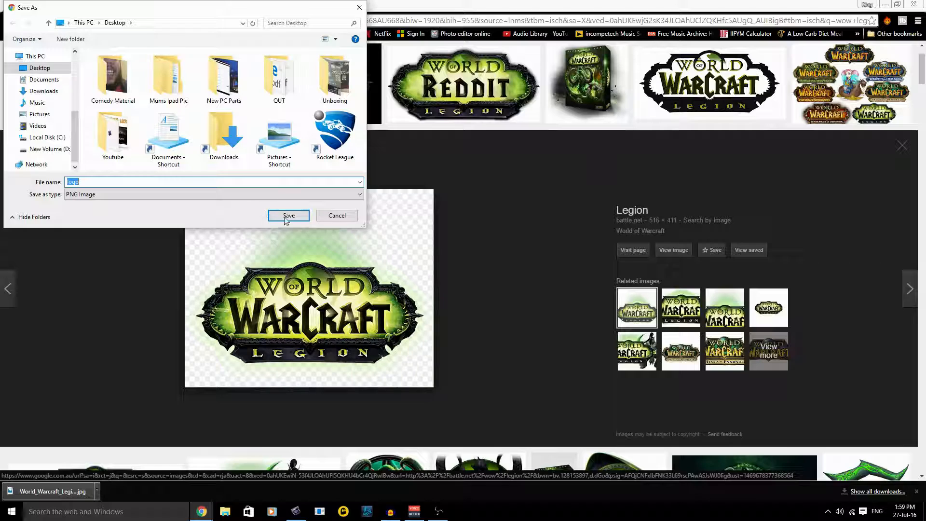
click(288, 216)
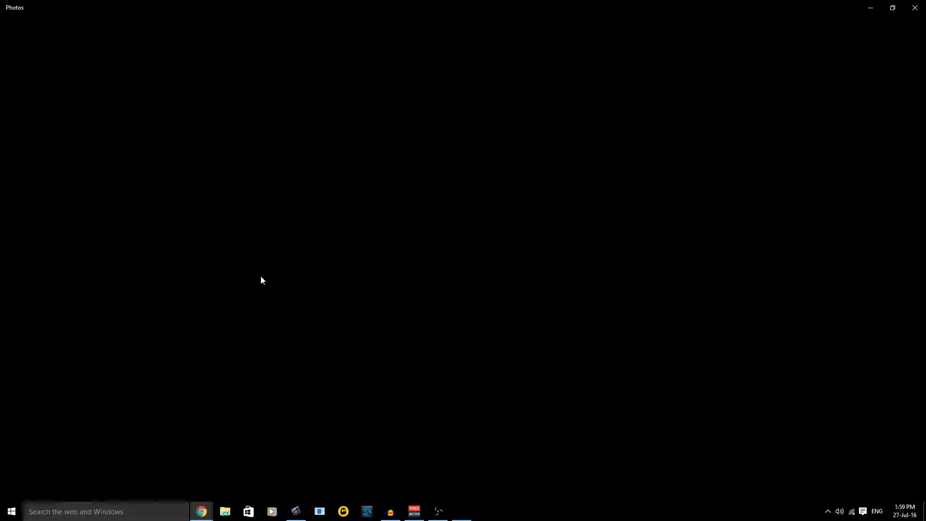
click(915, 8)
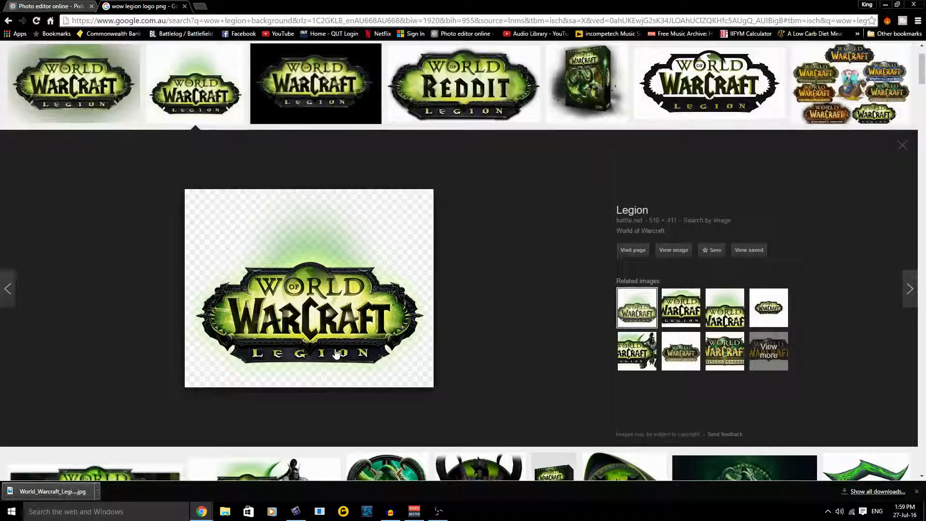
Step: Return to the Pixlr site and launch the Pixlr Editor web app
click(59, 6)
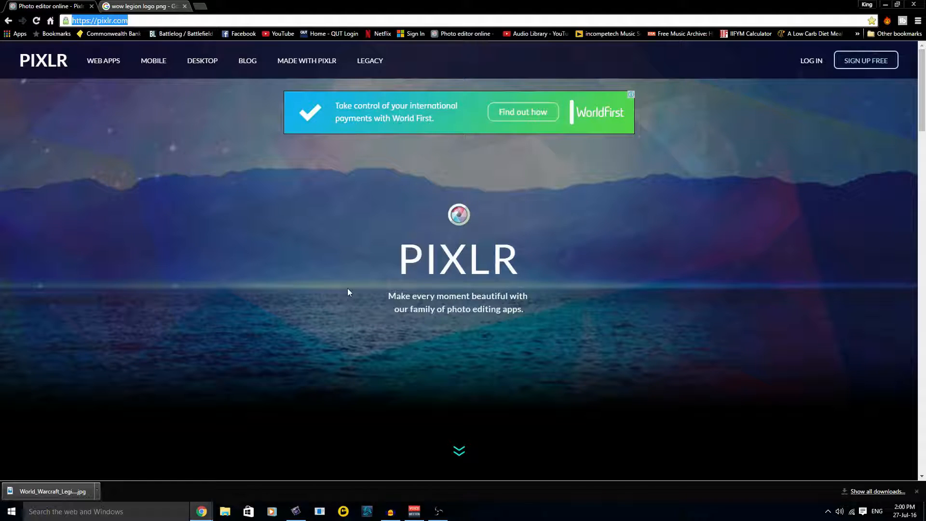
scroll(348, 292, down, 6)
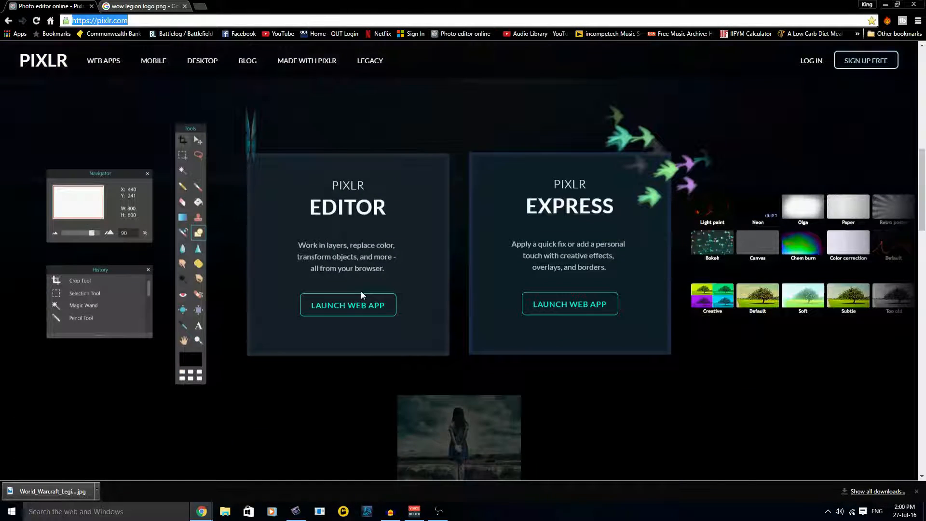
click(347, 306)
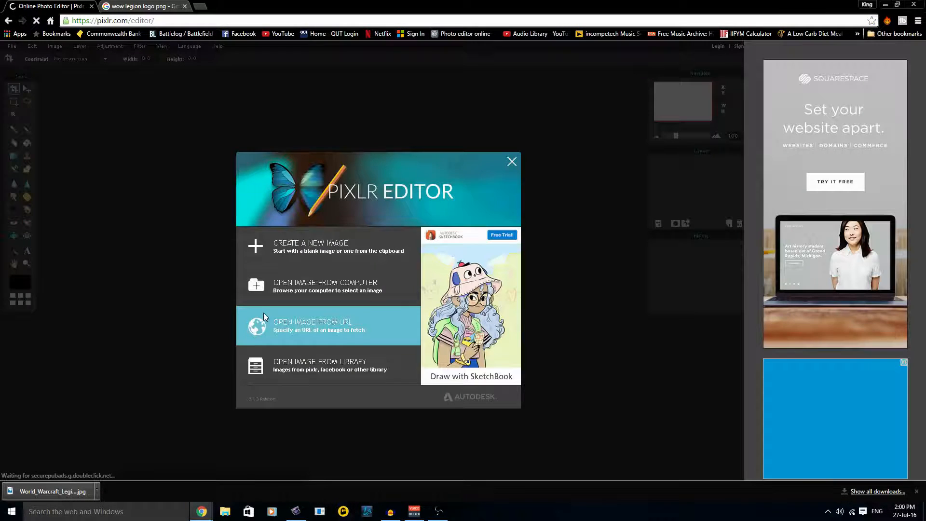
Step: Open World_Warcraft_Legion_wallpaper_22 from the Desktop as the image to edit
click(308, 287)
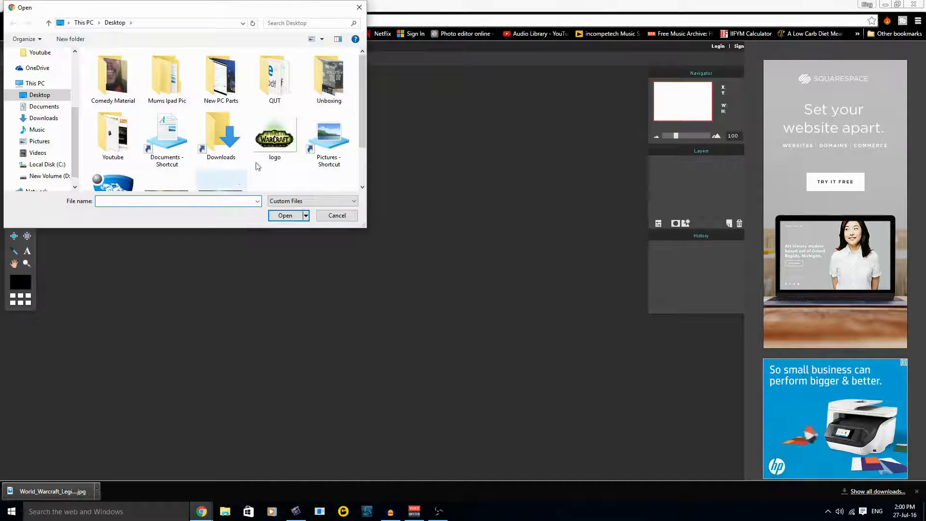
scroll(258, 167, down, 1)
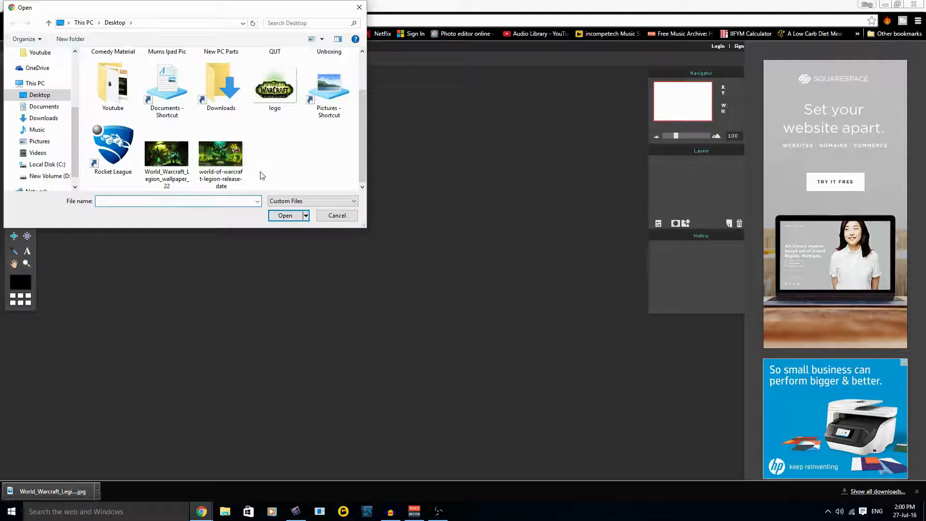
click(187, 149)
click(283, 215)
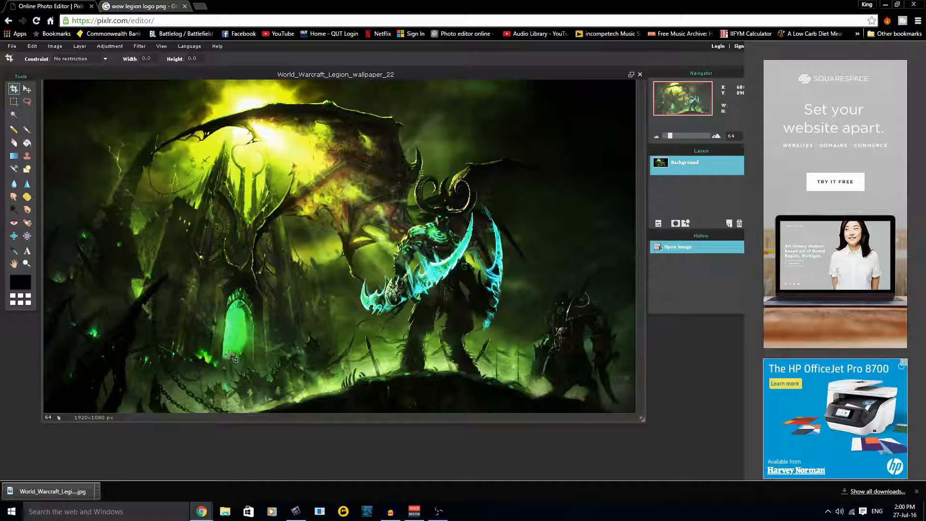
Step: Add the logo image from the Desktop as a new layer over the wallpaper
click(79, 46)
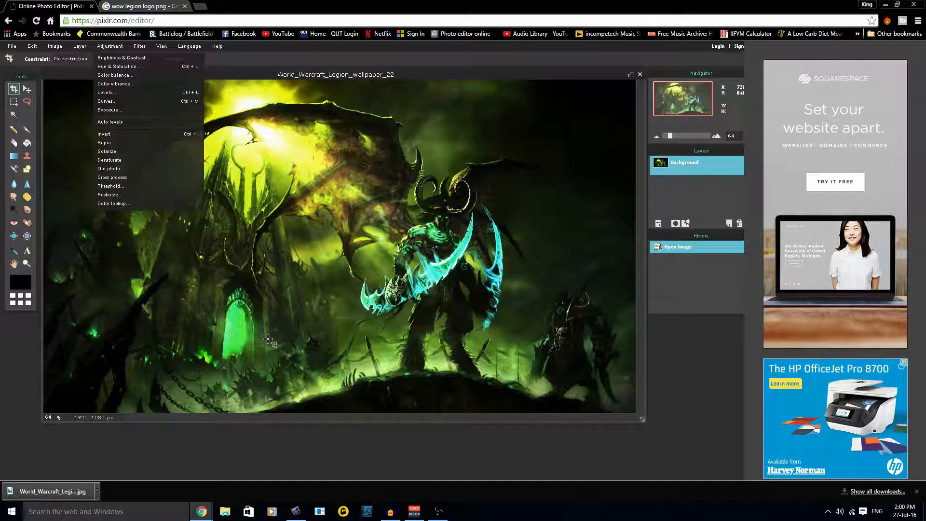
mouse_move(81, 47)
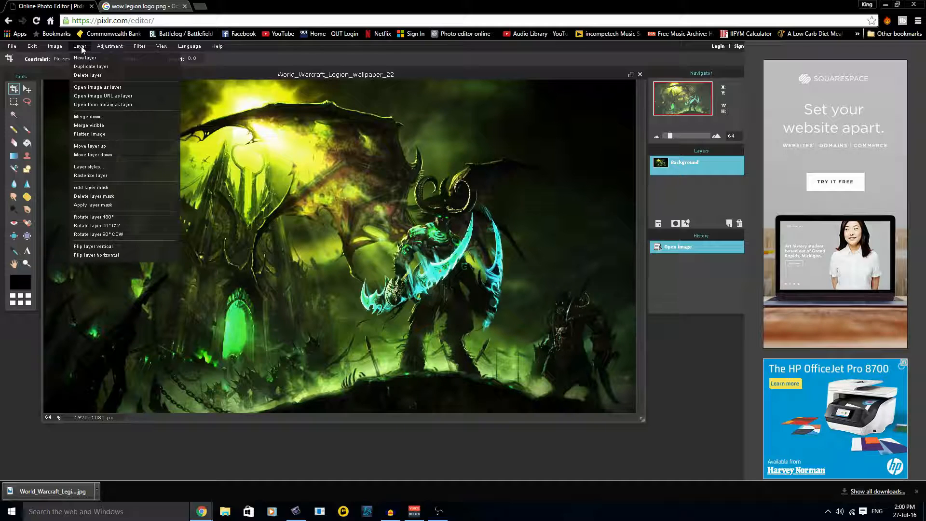
click(133, 87)
click(280, 144)
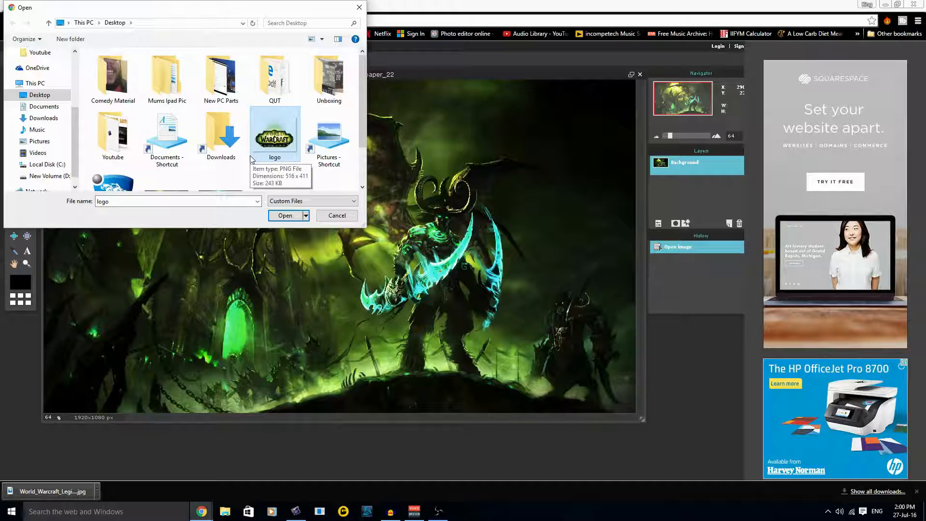
click(294, 216)
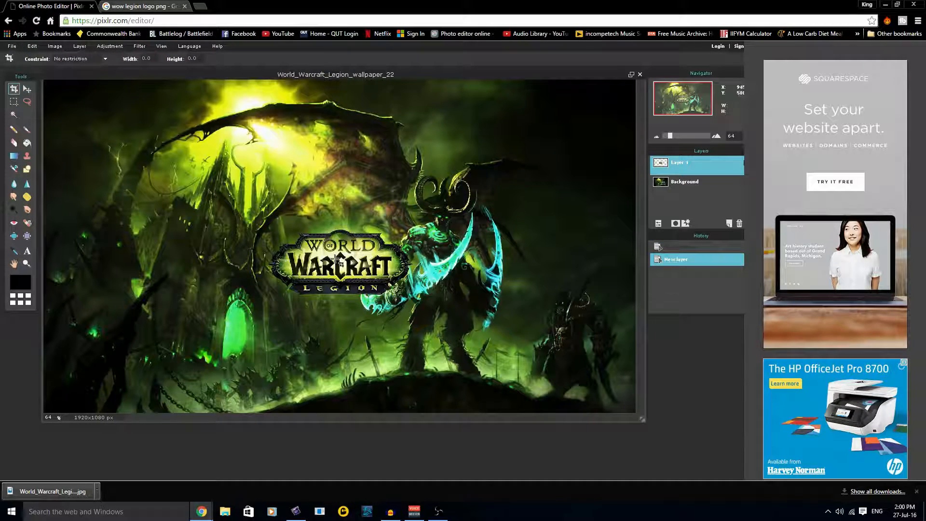
Step: Move the Legion logo layer down to the bottom centre of the wallpaper with the Move tool
click(27, 89)
click(13, 89)
click(27, 89)
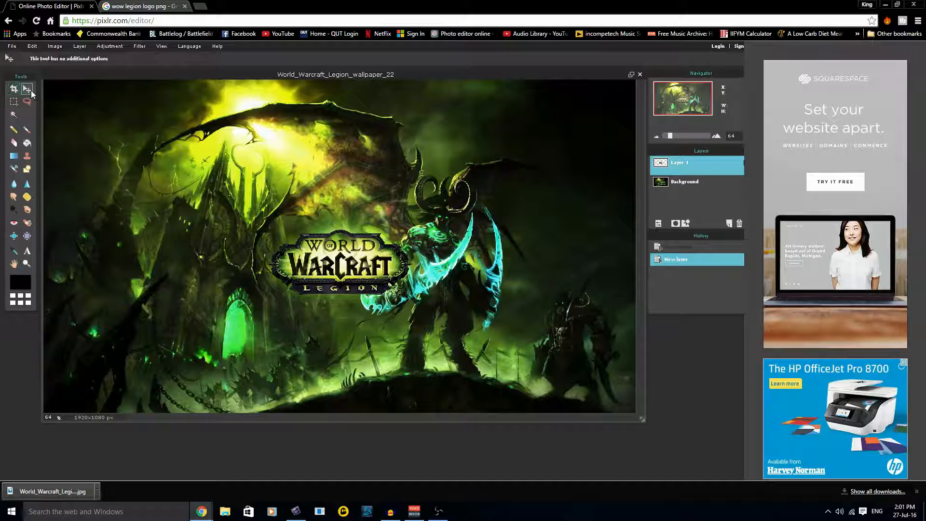
drag(368, 254, 389, 359)
click(31, 46)
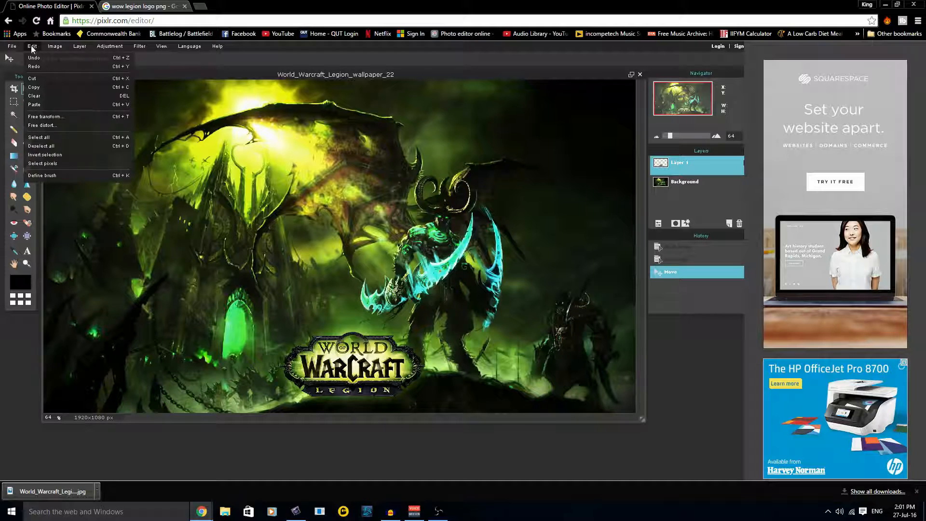
click(67, 117)
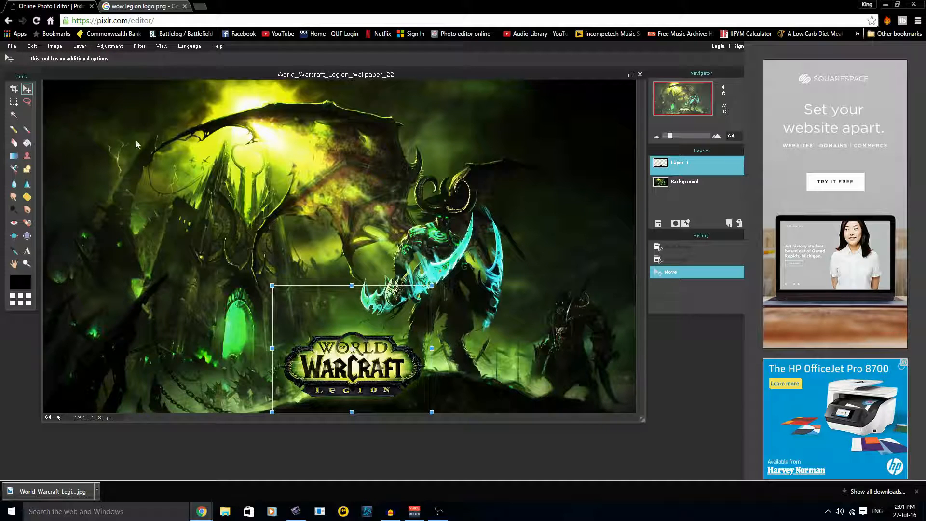
click(31, 45)
click(393, 280)
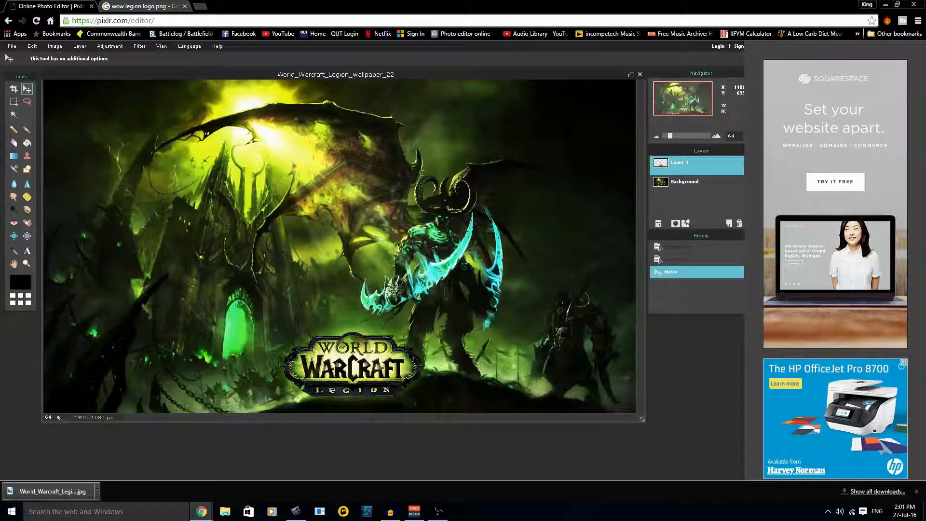
Step: Enlarge the Legion logo with Free transform, keeping it at the wallpaper's bottom centre, and apply the changes
click(32, 46)
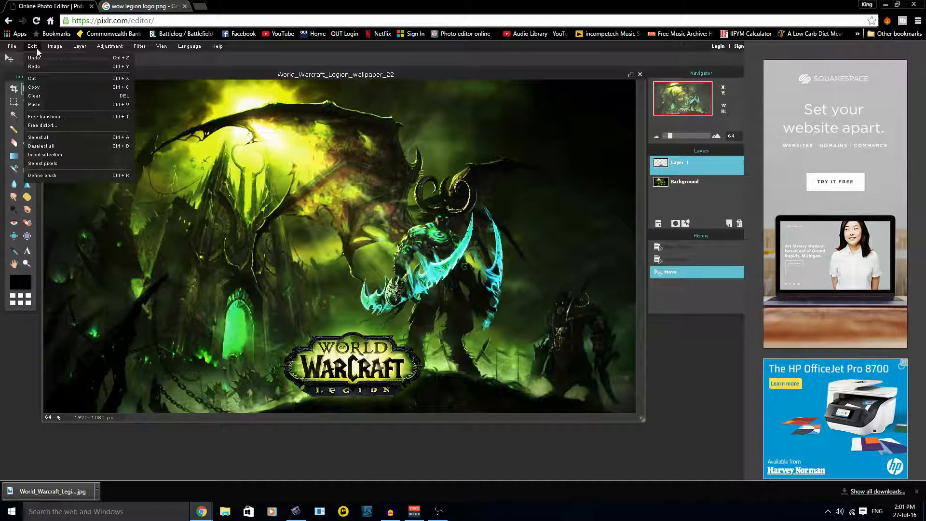
click(68, 118)
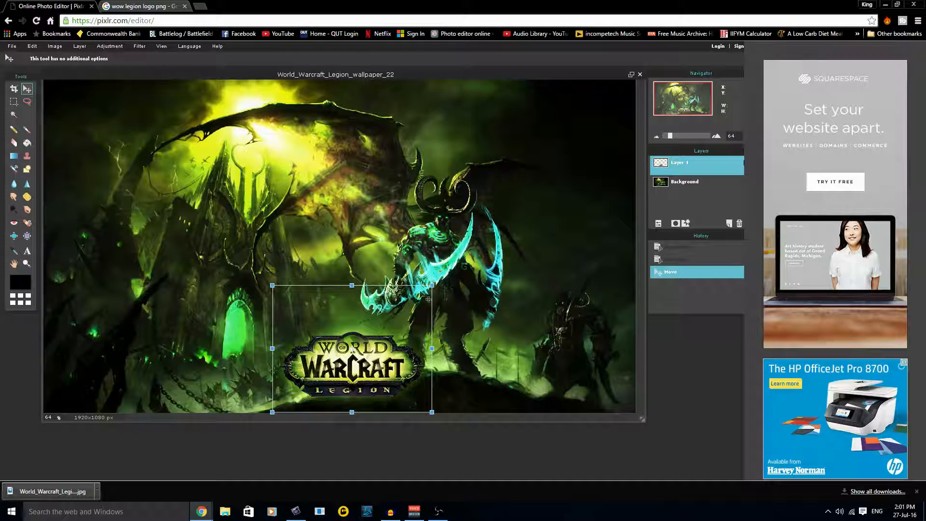
drag(357, 365, 370, 342)
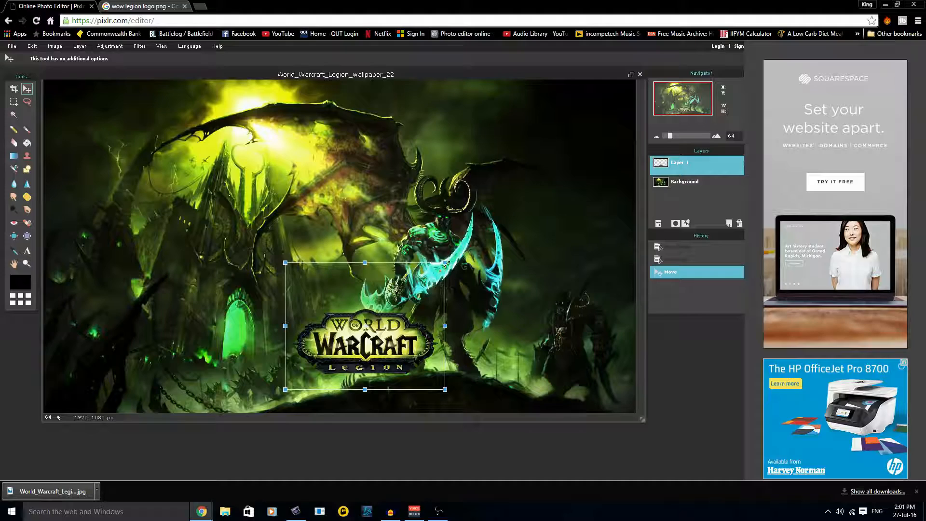
drag(445, 263, 469, 272)
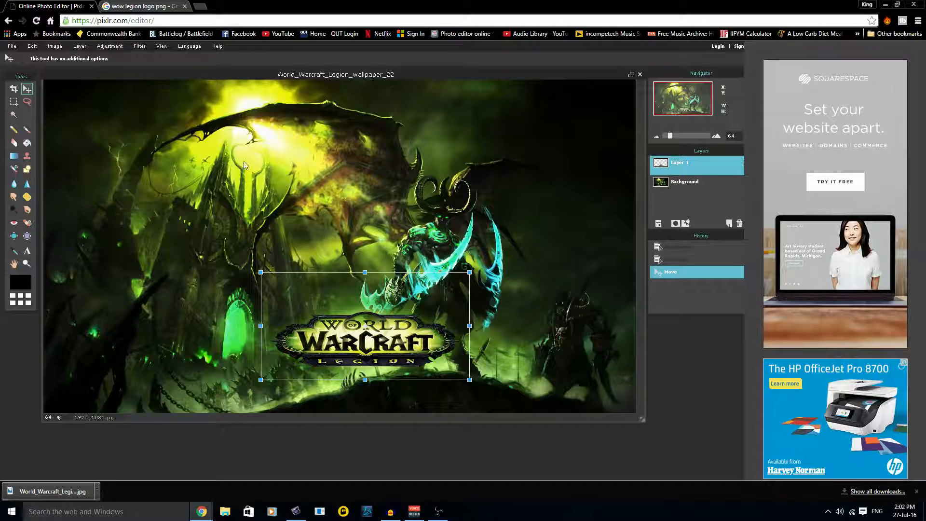
drag(470, 272, 497, 259)
drag(434, 358, 416, 373)
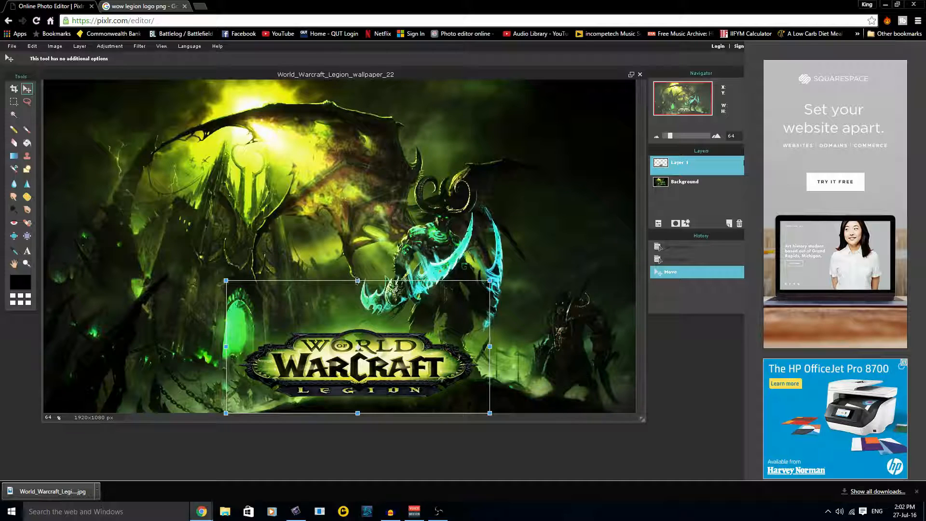
drag(358, 281, 359, 265)
click(403, 210)
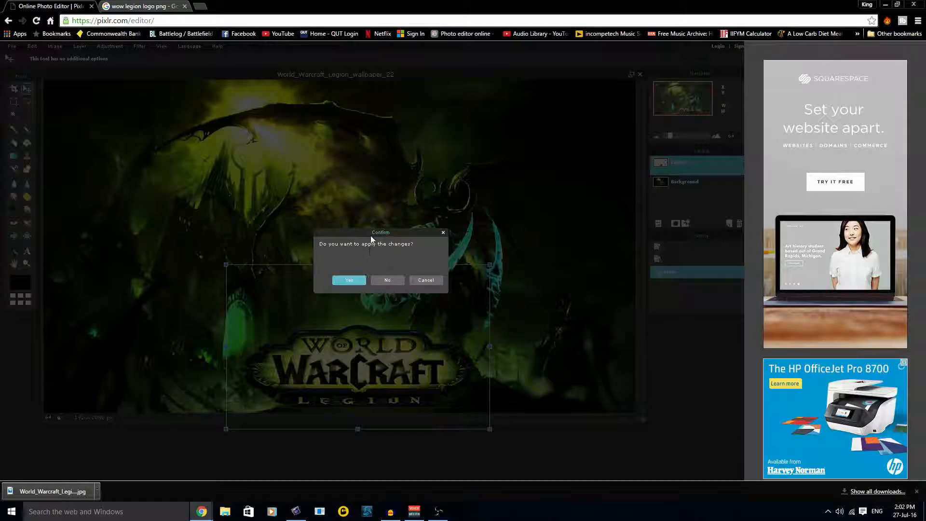
click(344, 280)
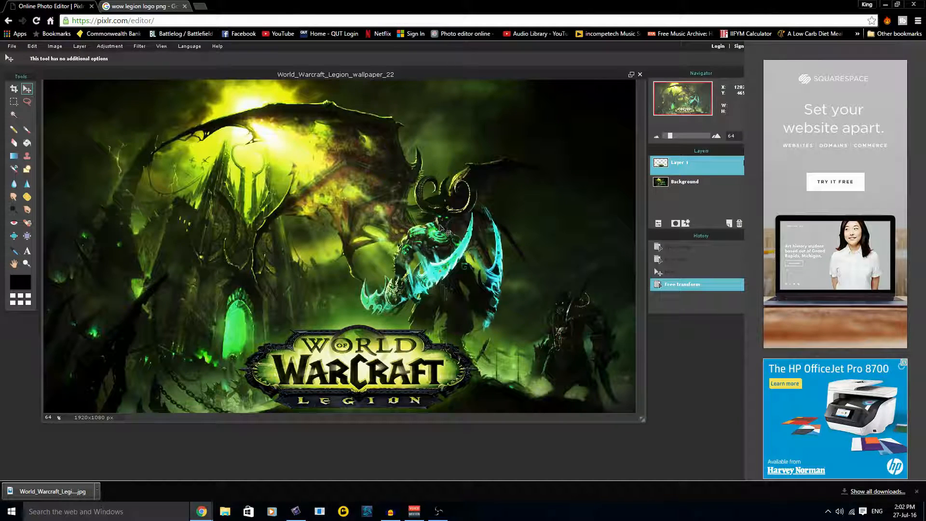
Step: Add the crowned smiley image from the Desktop's Youtube folder as a layer and move it to the wallpaper's upper-right corner
click(33, 46)
mouse_move(76, 46)
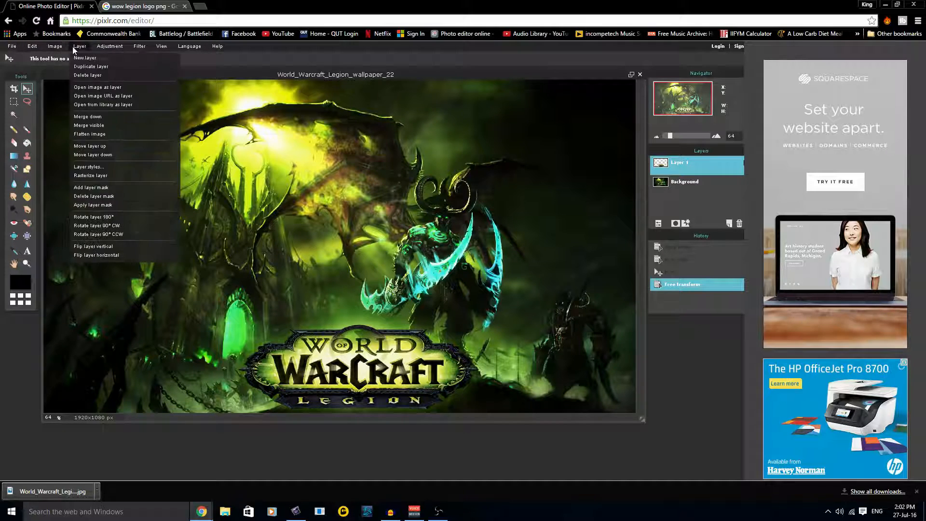
click(98, 87)
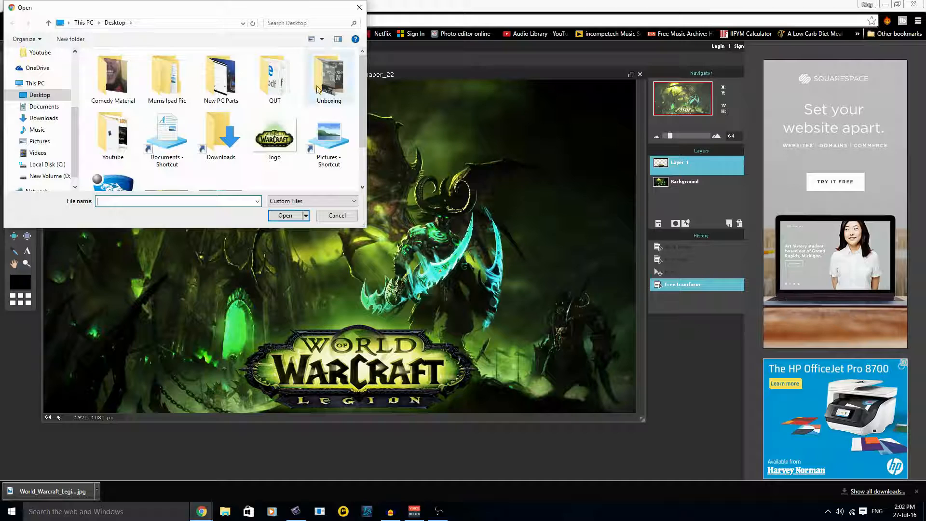
double_click(103, 130)
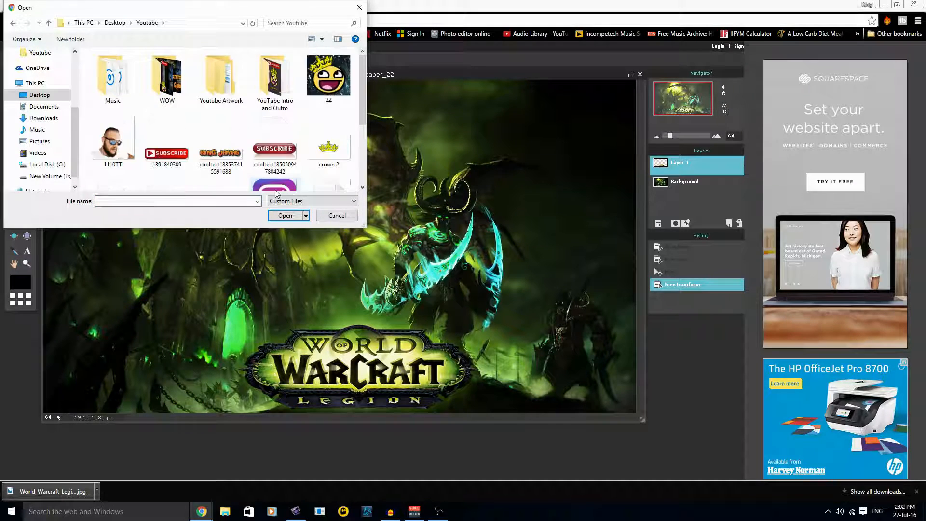
scroll(254, 148, down, 2)
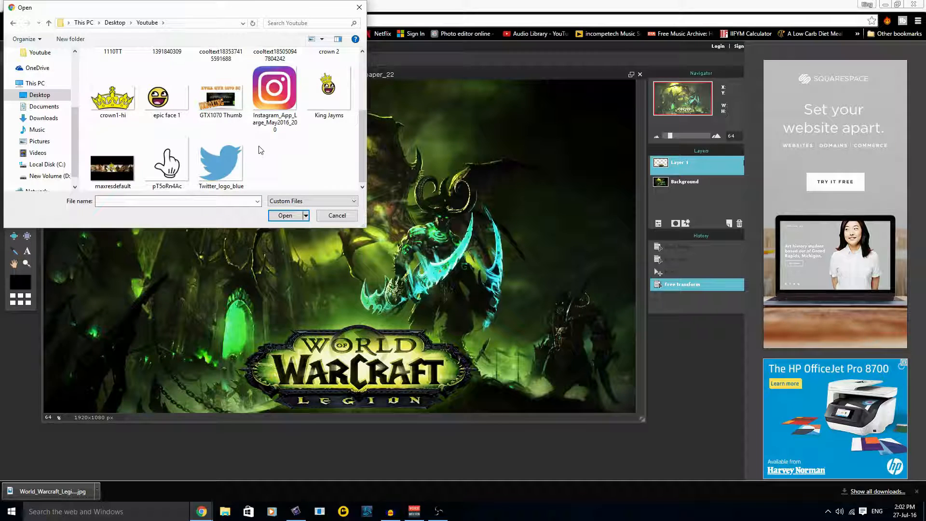
scroll(258, 149, up, 2)
scroll(313, 135, down, 1)
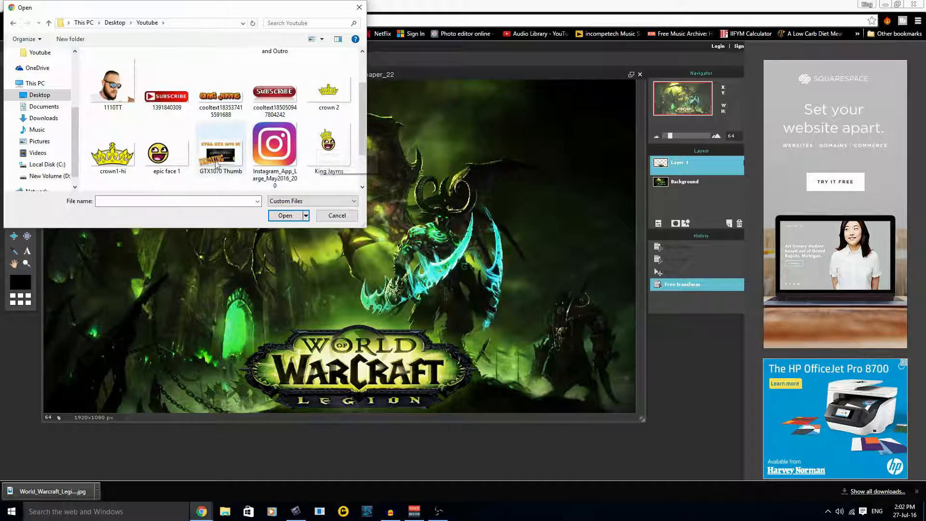
double_click(327, 145)
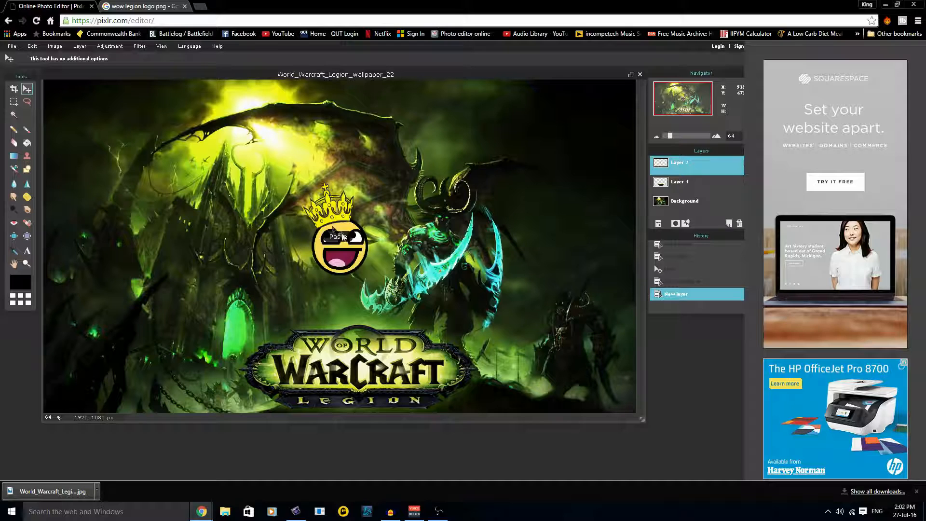
drag(348, 222, 604, 124)
Step: Enlarge the crowned smiley with Free transform, tilt it slightly counterclockwise in the wallpaper's upper-right corner, and apply the changes
click(32, 46)
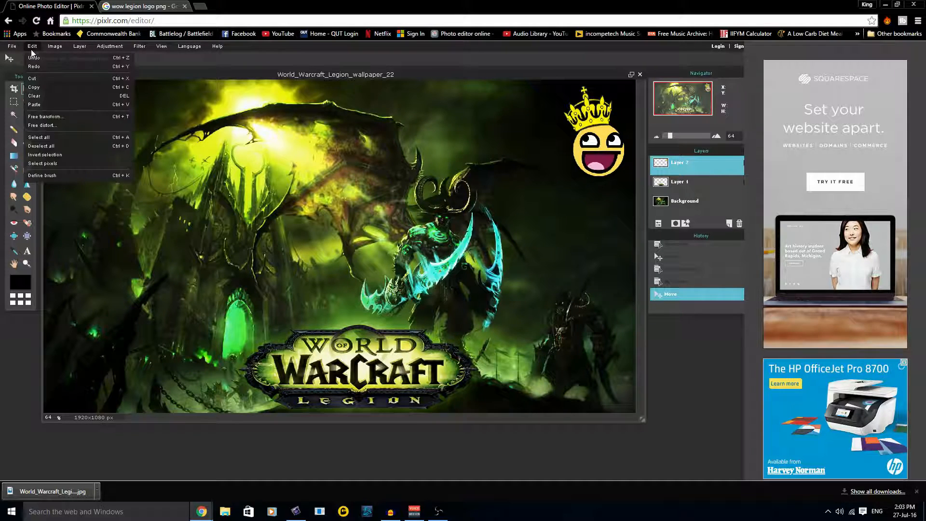
click(56, 117)
drag(561, 84, 544, 80)
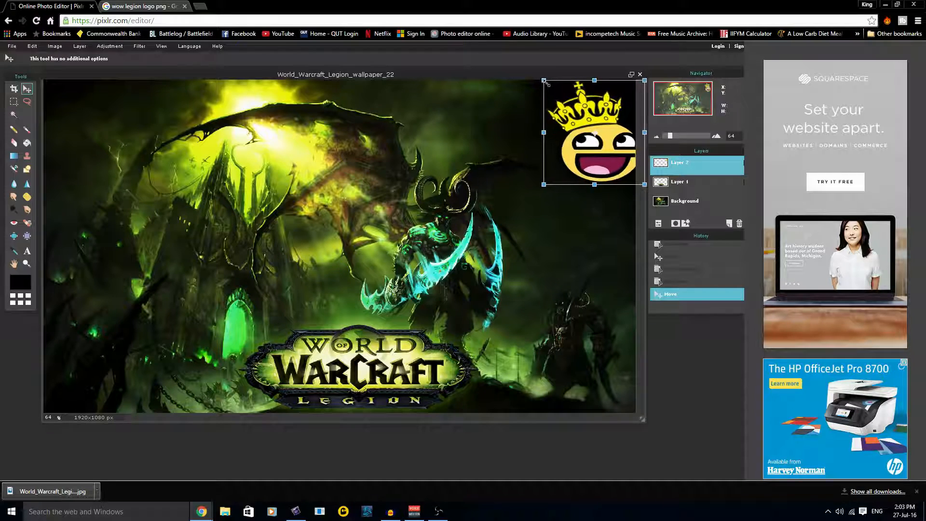
drag(590, 111, 570, 124)
drag(629, 87, 610, 77)
drag(598, 145, 605, 127)
click(512, 242)
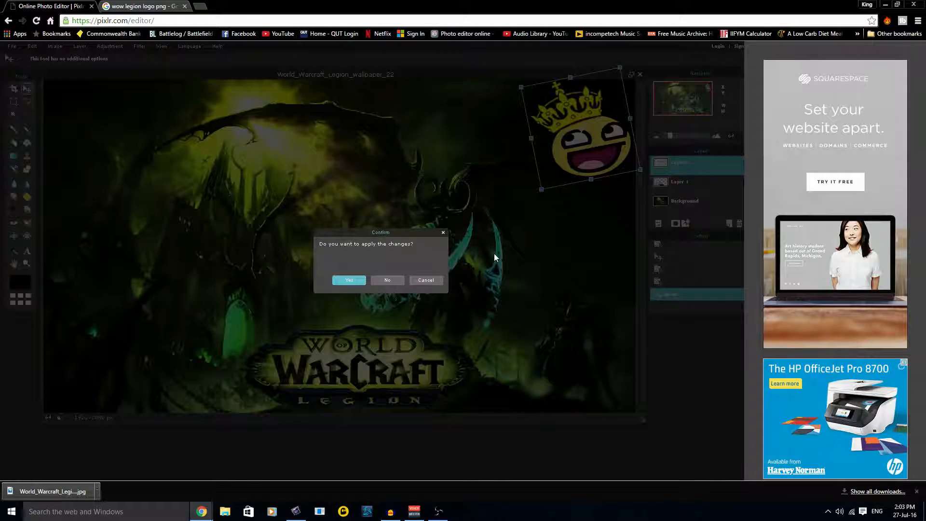
click(349, 280)
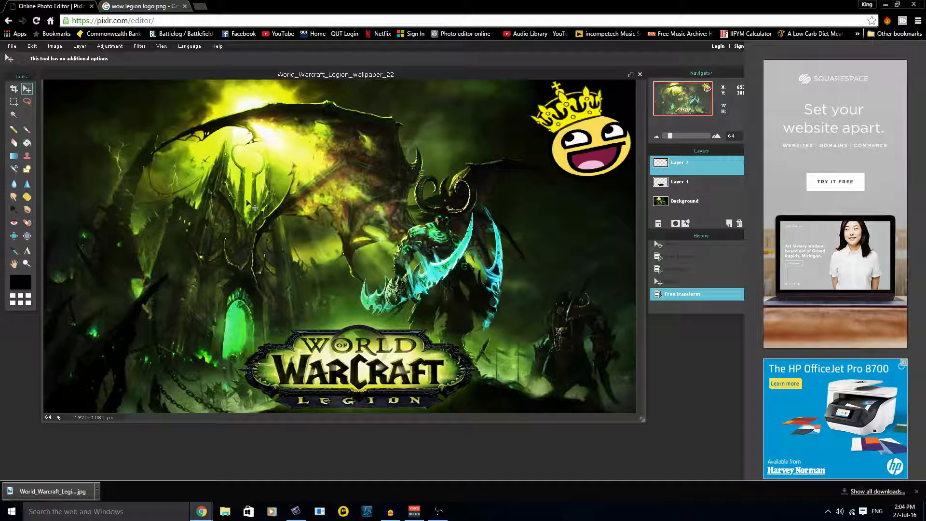
Step: Add the red SUBSCRIBE image with the play icon from the Youtube folder as a layer and move it to the wallpaper's top edge
click(78, 46)
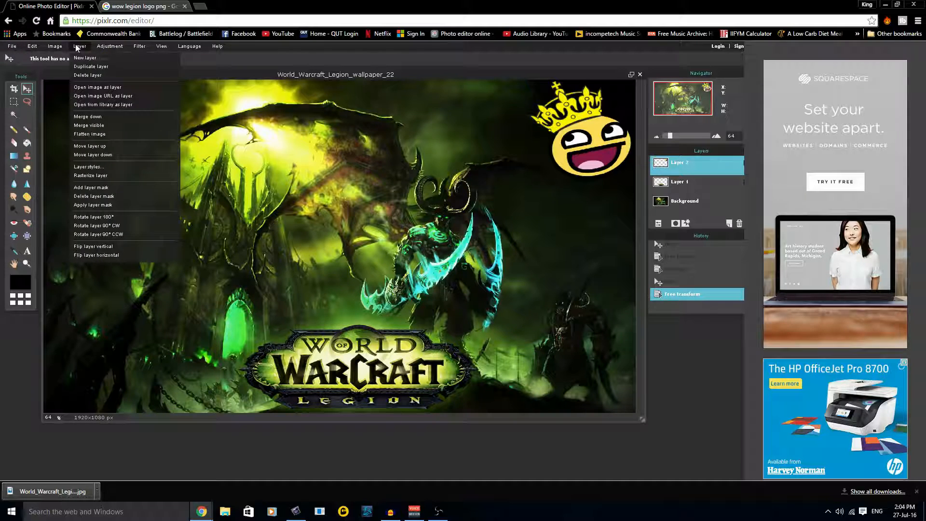
click(100, 88)
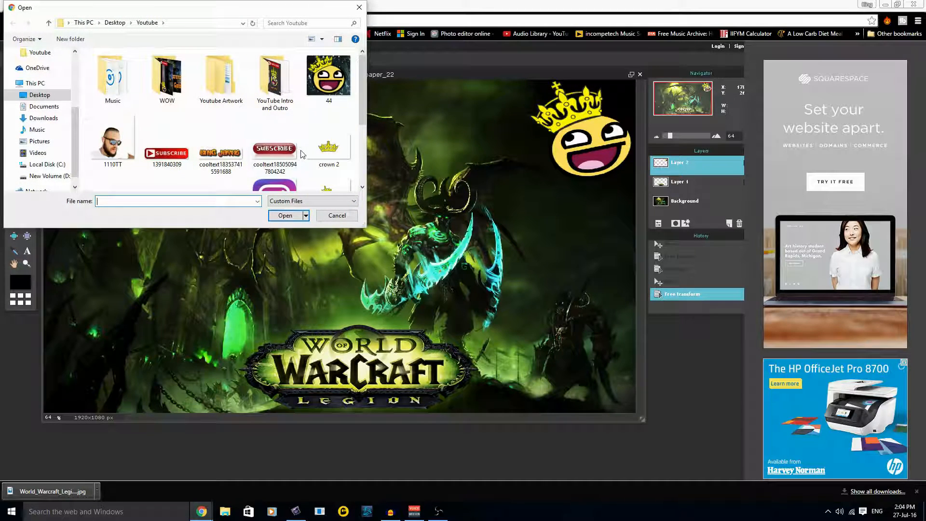
scroll(270, 155, down, 2)
scroll(207, 152, up, 2)
click(166, 150)
click(285, 215)
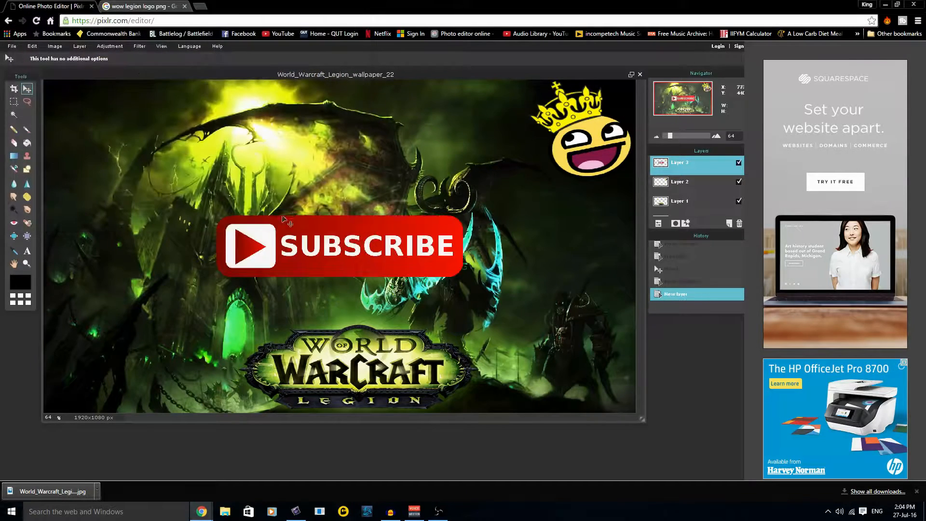
drag(379, 231, 393, 95)
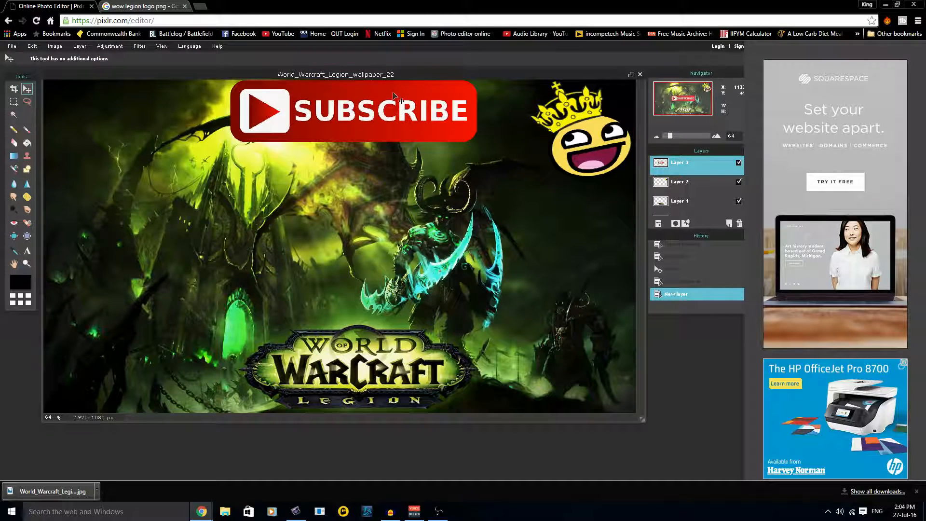
Step: Shrink the SUBSCRIBE banner with Free transform, set it close against the wallpaper's top edge, and apply the changes
click(32, 46)
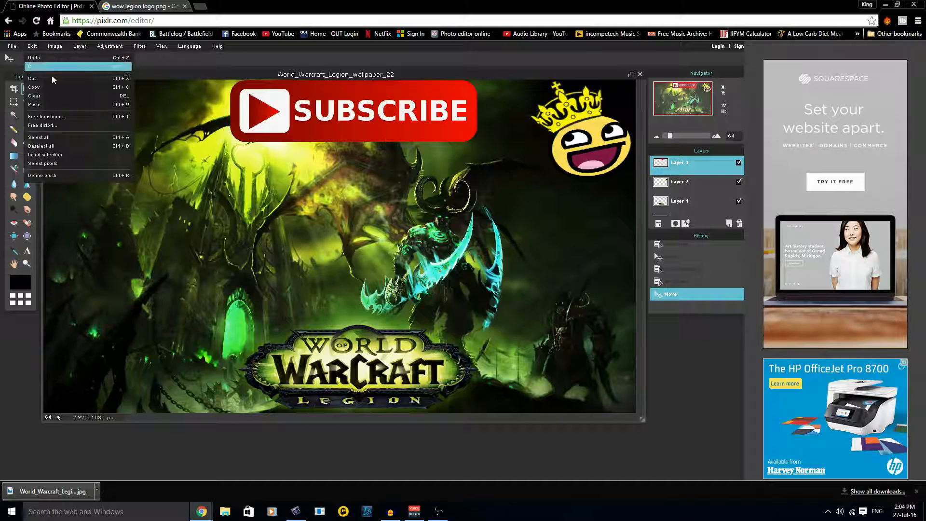
click(57, 115)
drag(230, 79, 261, 95)
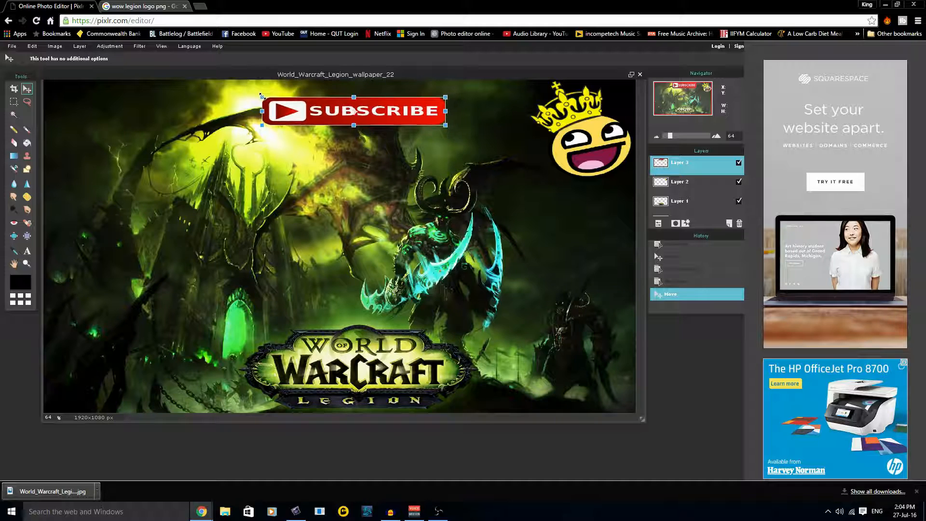
drag(343, 114, 340, 101)
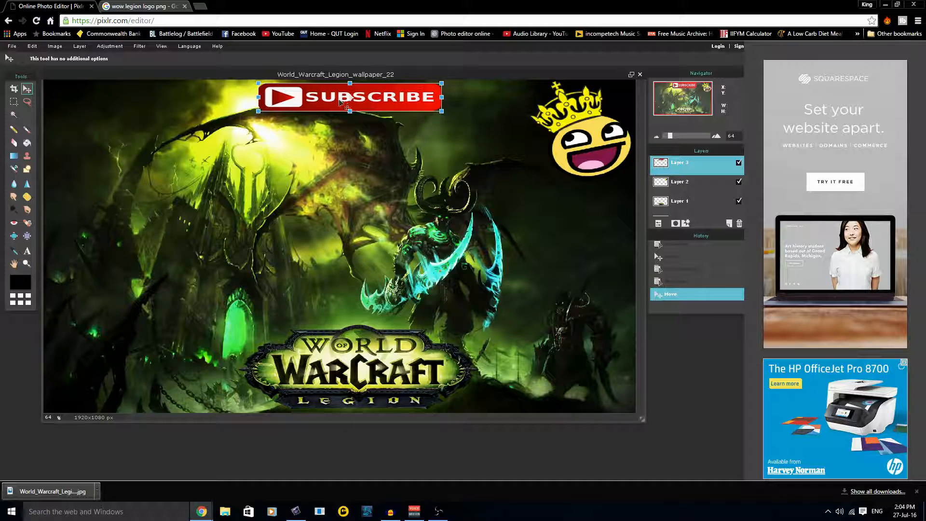
click(422, 169)
click(349, 277)
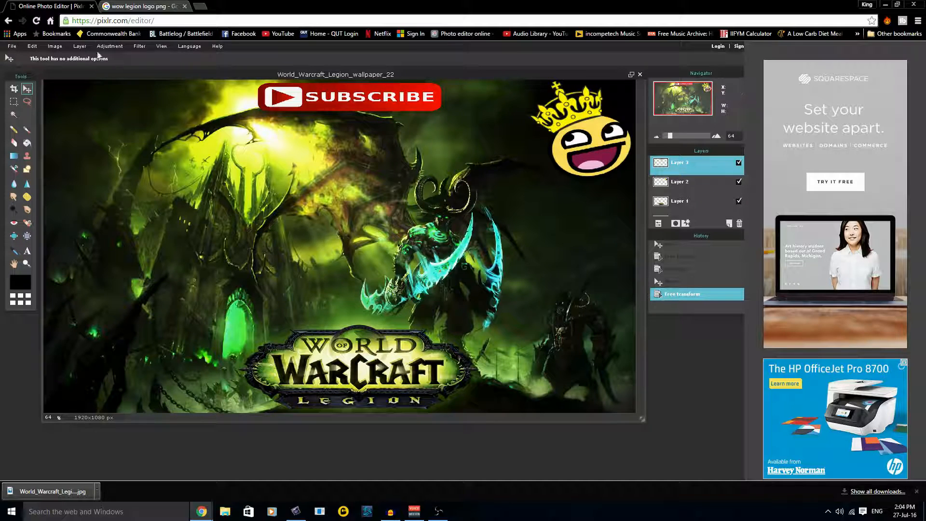
Step: Add the Instagram_App_Large_May2016_200 image from the Youtube folder as a new layer
click(33, 46)
mouse_move(70, 44)
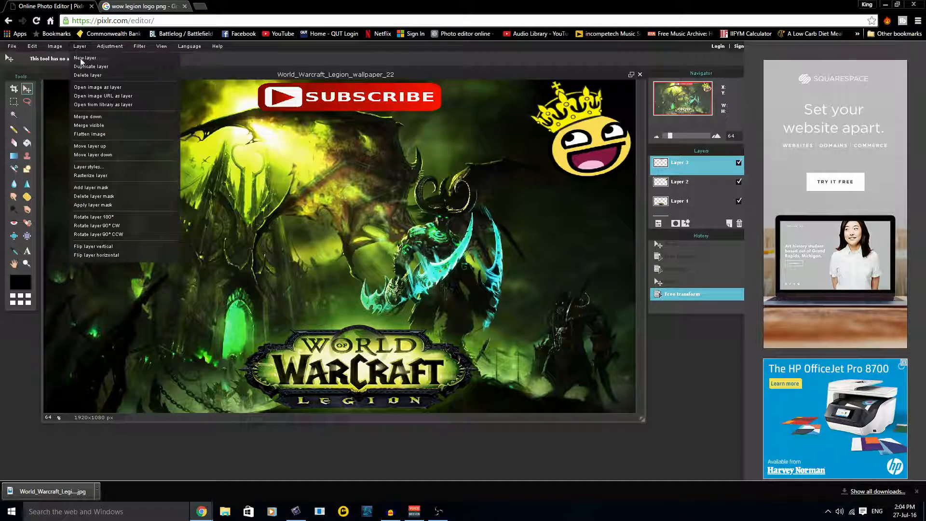
click(102, 87)
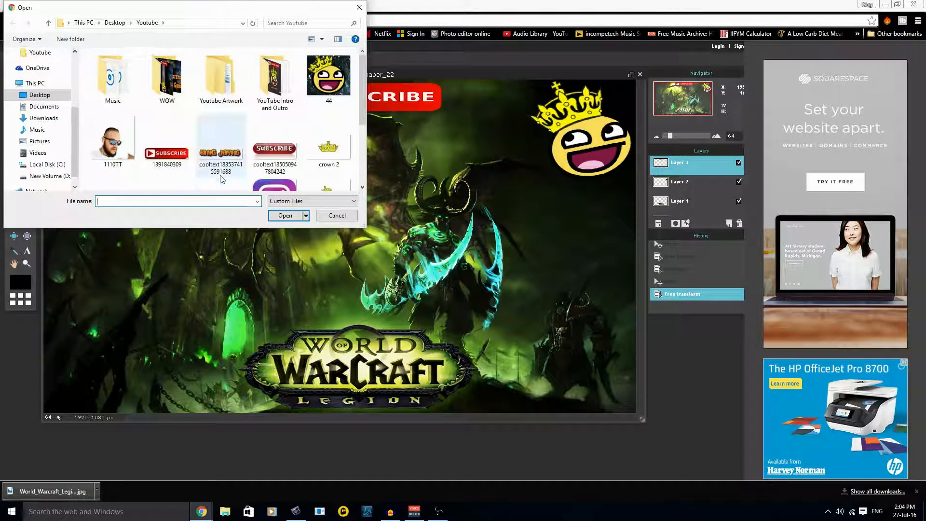
scroll(221, 179, down, 1)
click(272, 145)
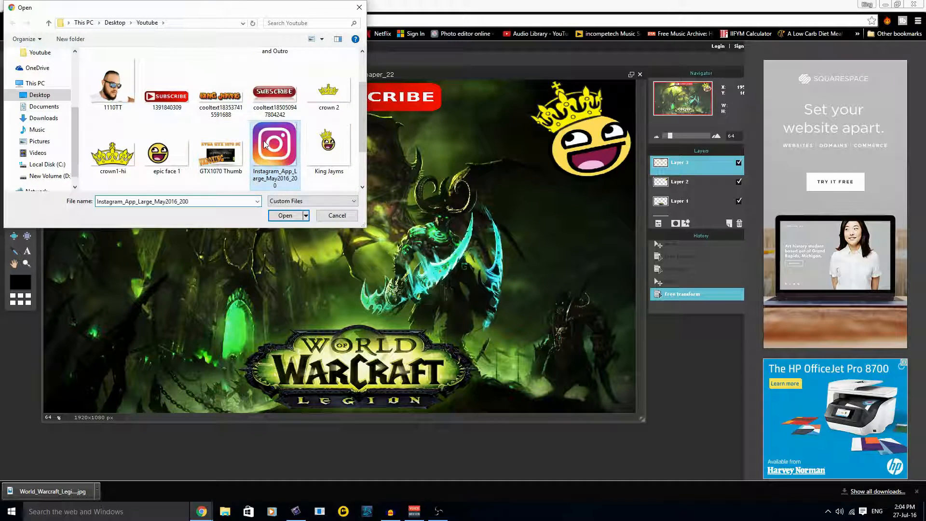
click(286, 216)
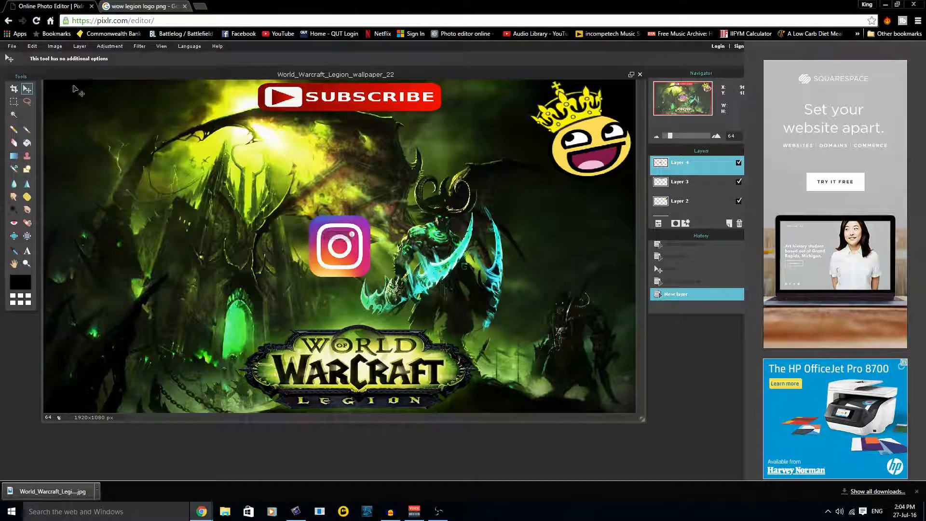
Step: Shrink the Instagram logo to a small icon with Free transform and move it to the wallpaper's lower-left corner
click(35, 48)
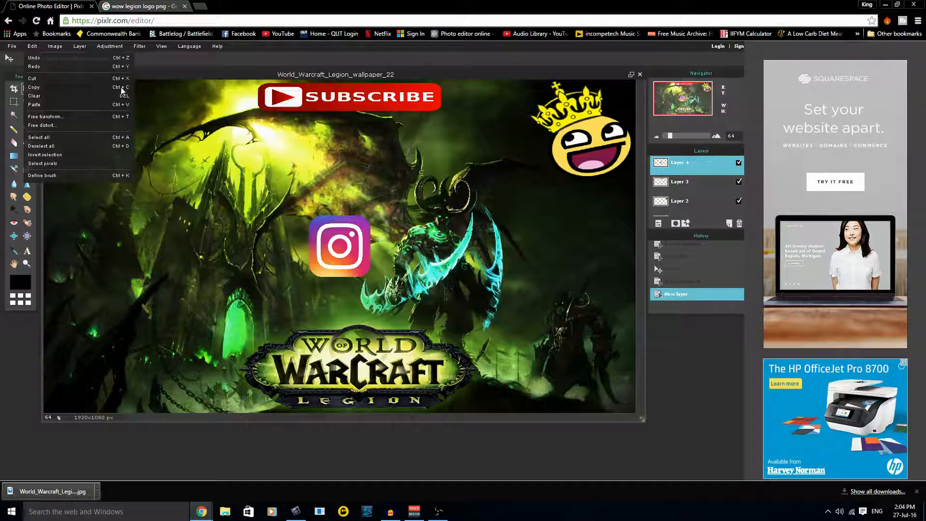
click(80, 116)
drag(371, 214, 348, 236)
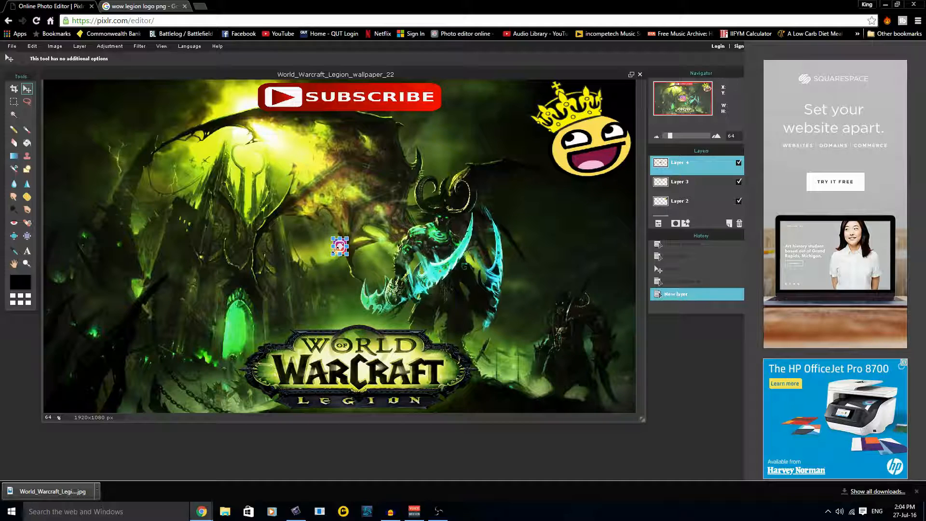
click(27, 88)
click(350, 280)
drag(348, 249, 65, 400)
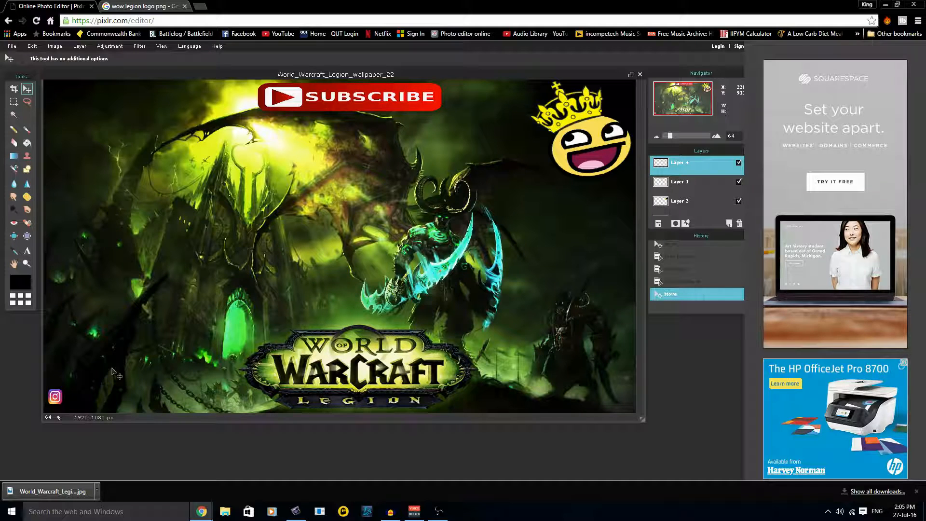
Step: Add the Twitter_logo_blue image from the Youtube folder as a new layer
click(77, 47)
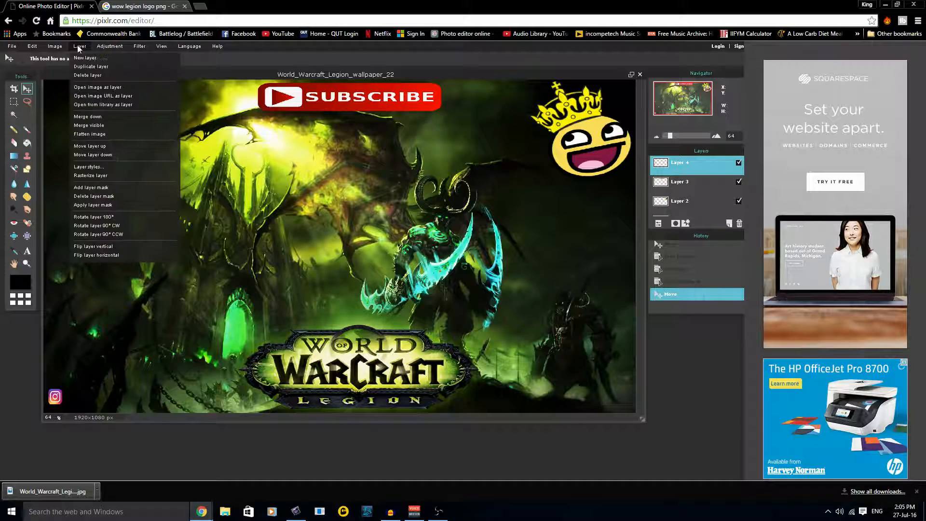
click(111, 88)
scroll(217, 145, down, 3)
click(235, 166)
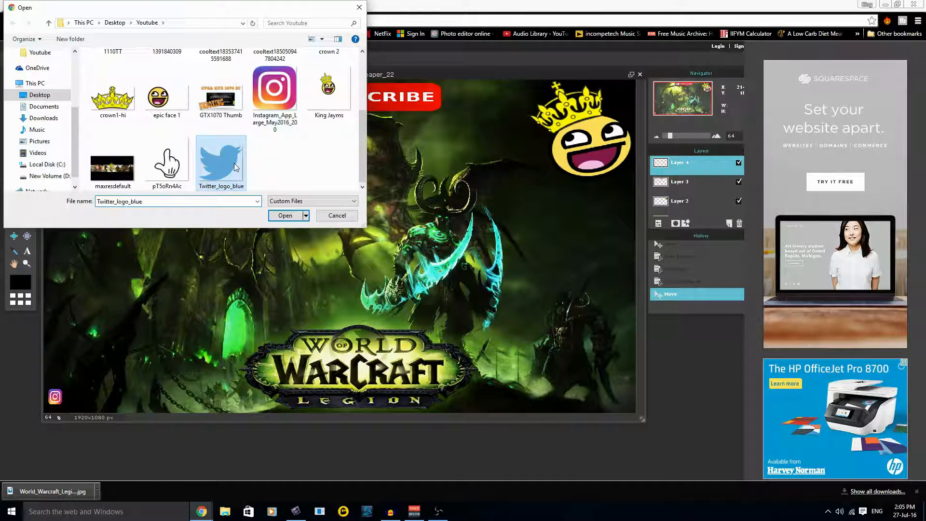
click(285, 215)
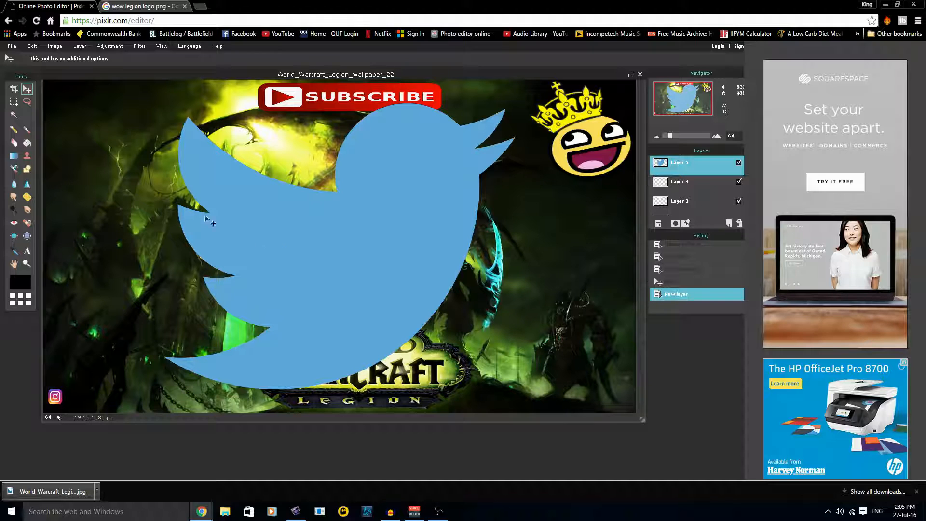
Step: Shrink the Twitter bird to a small icon with Free transform and place it directly above the Instagram icon
click(34, 47)
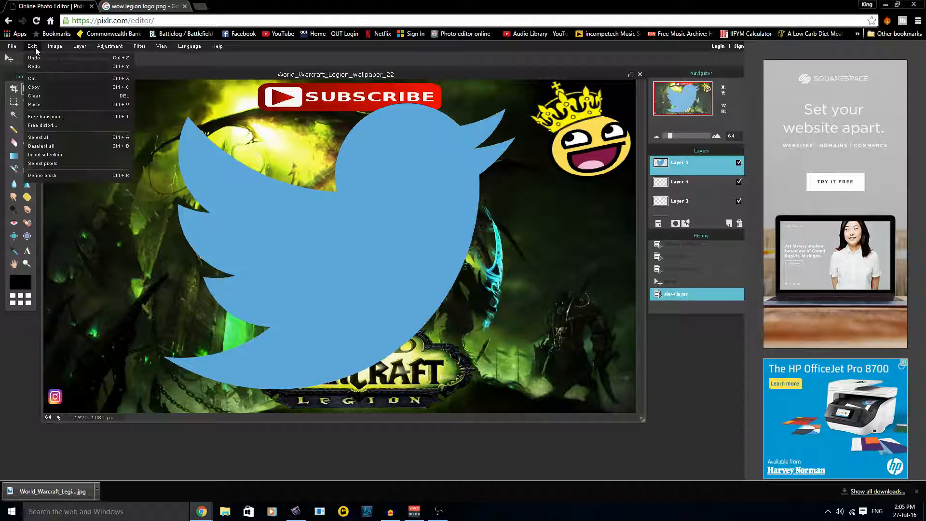
click(64, 116)
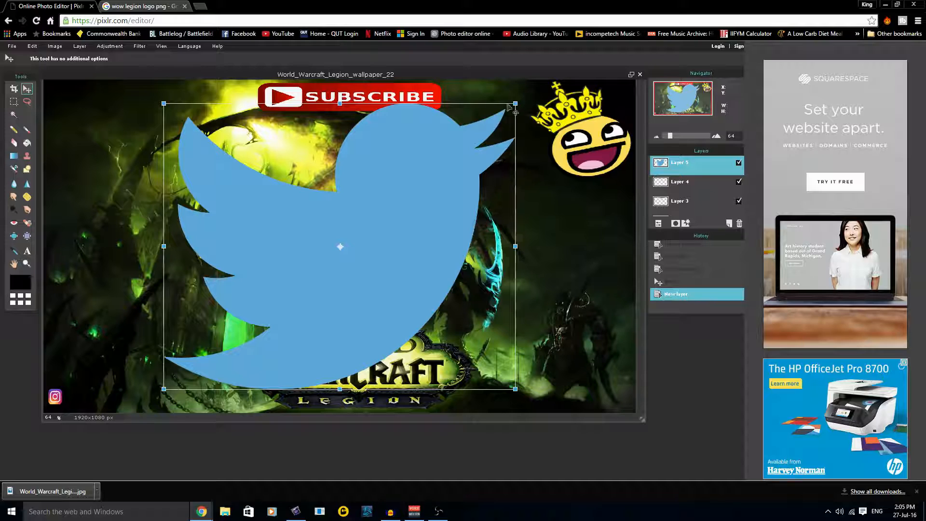
drag(515, 104, 353, 235)
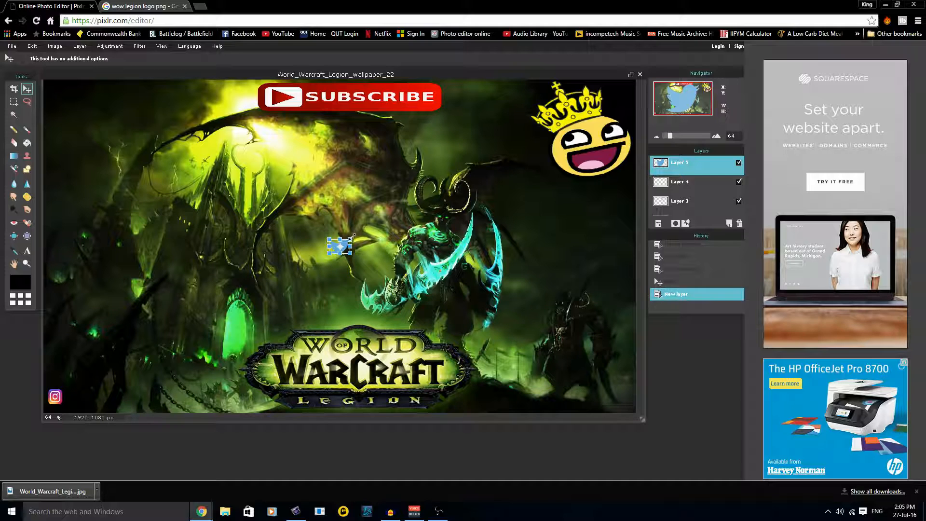
click(30, 90)
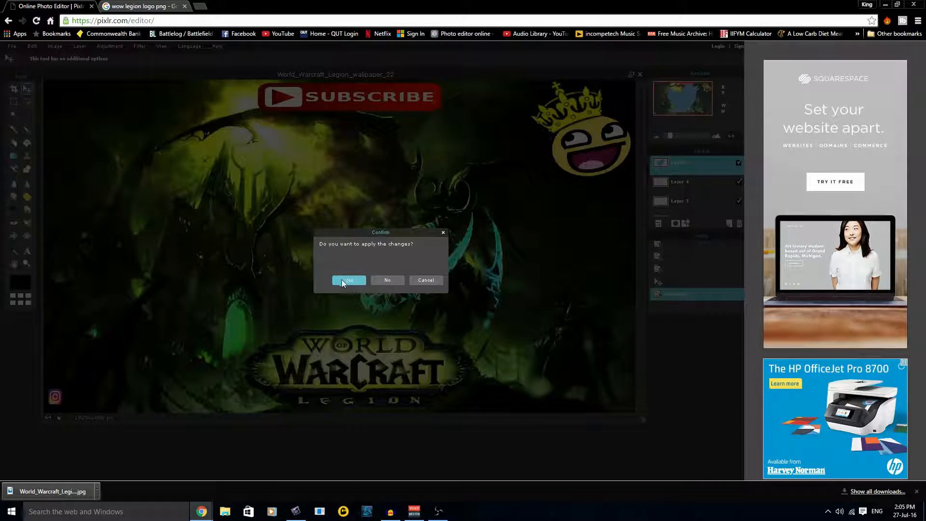
click(349, 280)
drag(340, 250, 60, 373)
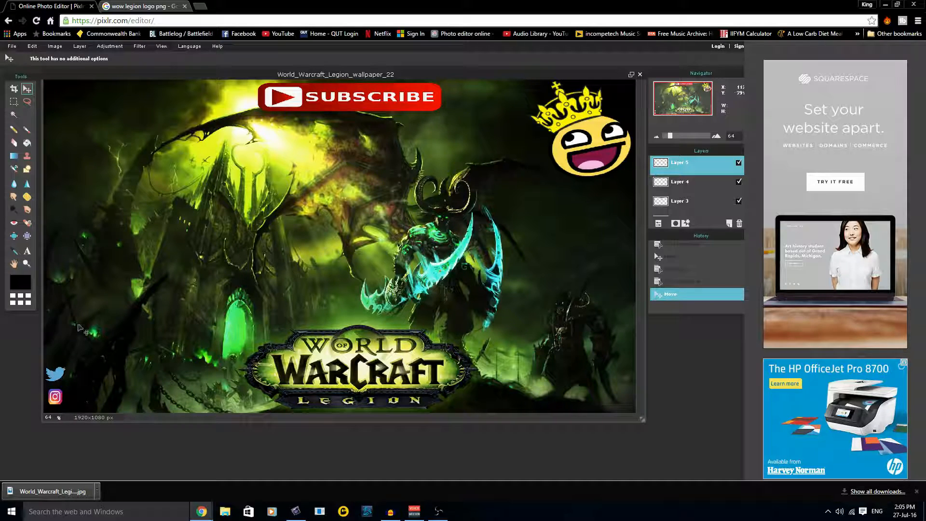
click(27, 252)
click(179, 209)
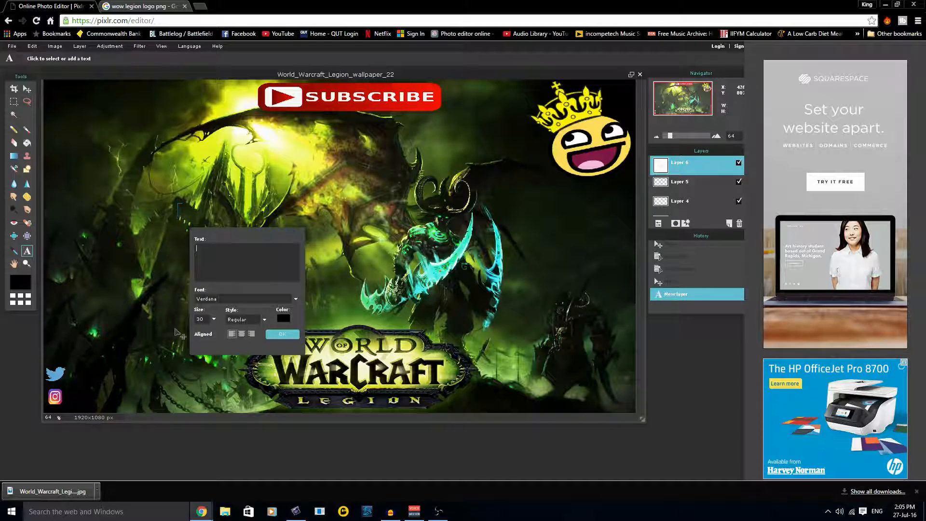
text(www.twitter.com)
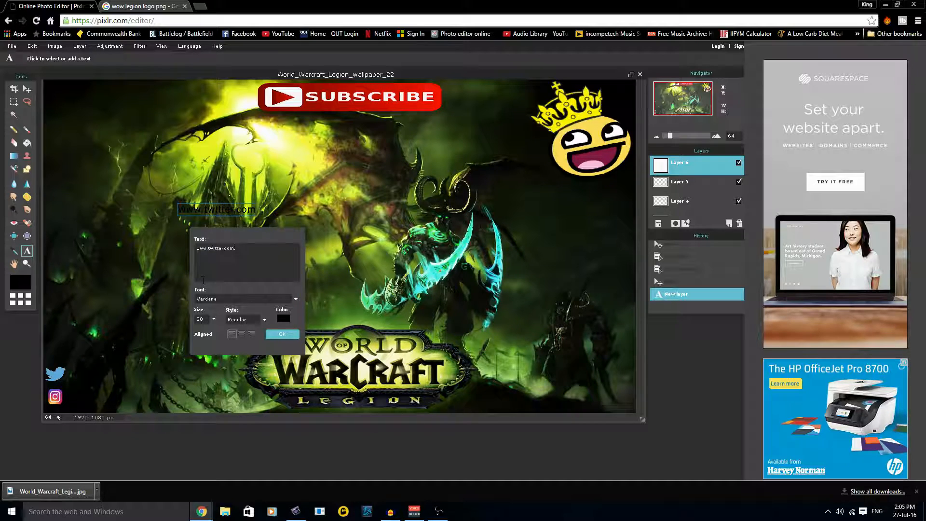
text(/kin)
key(BackSpace)
text(ms)
Step: Set the Twitter address text's color to near-white (fffafa) and its style to Bold
click(283, 318)
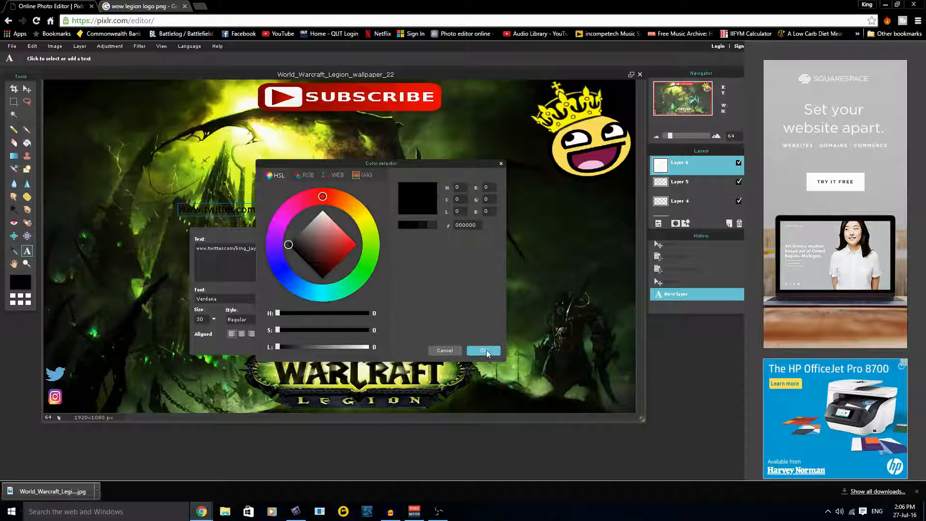
click(485, 351)
click(285, 318)
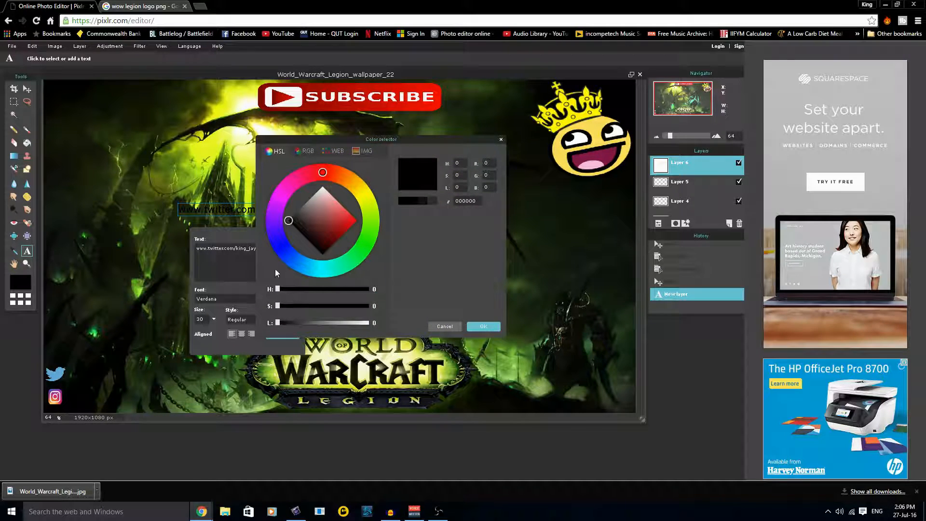
click(297, 179)
click(323, 173)
click(322, 190)
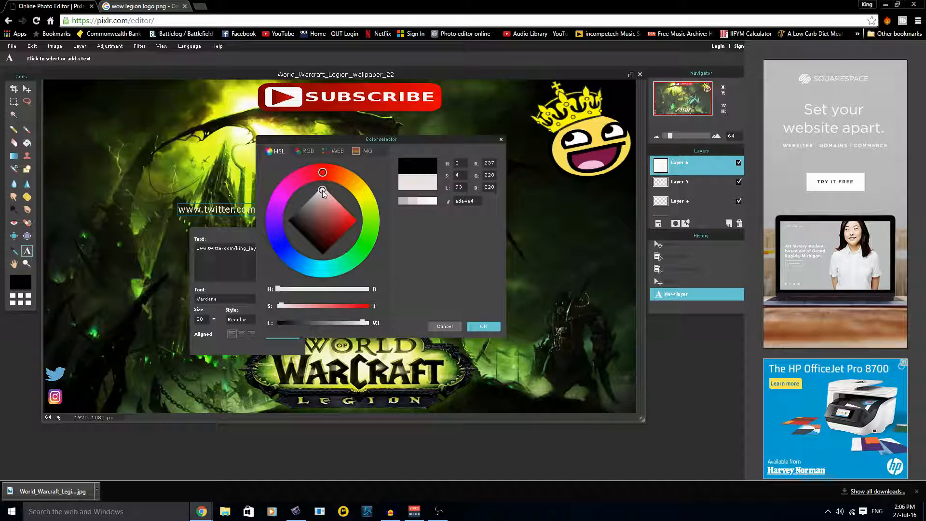
drag(322, 190, 324, 188)
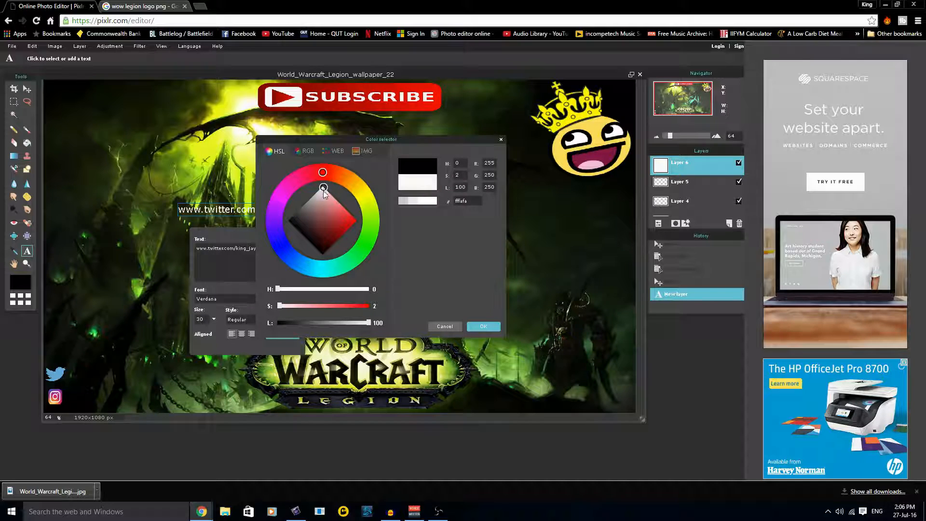
click(484, 327)
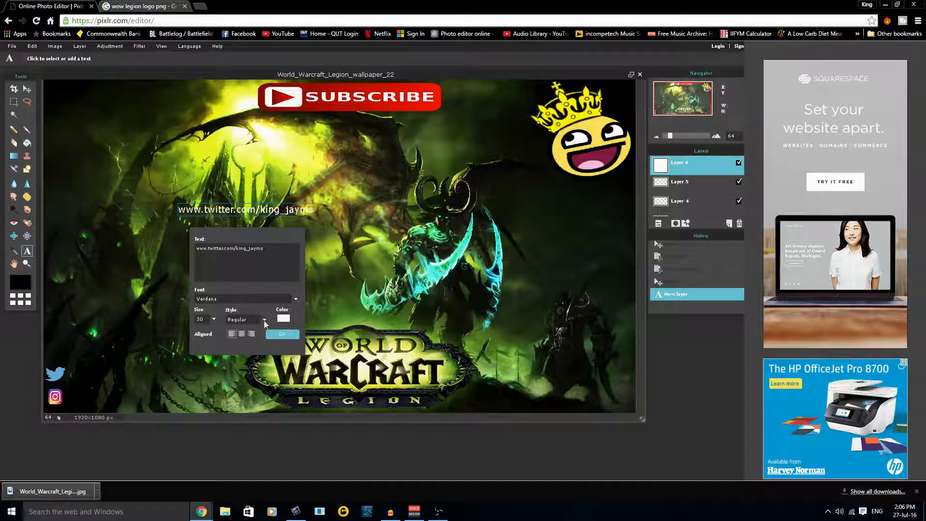
click(266, 322)
click(243, 333)
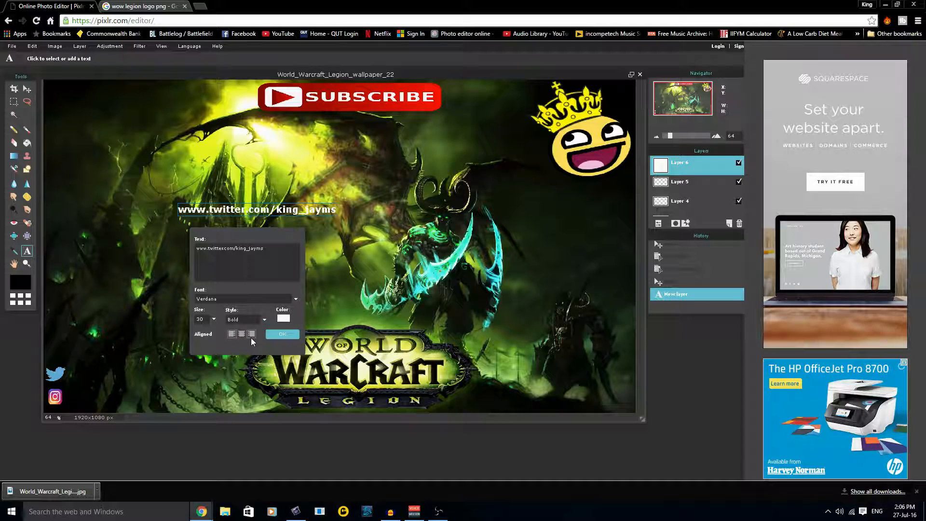
Step: Confirm the Twitter address text and place it directly beside the Twitter bird icon
click(285, 336)
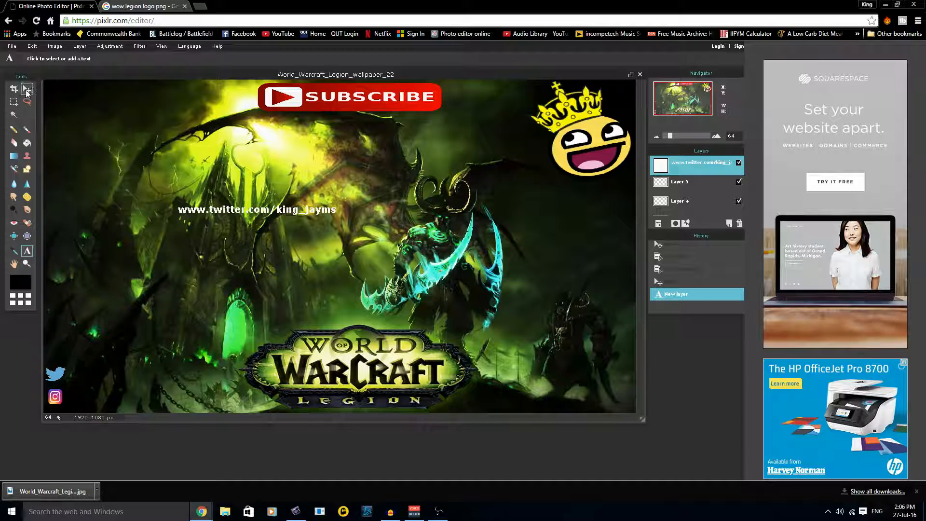
click(27, 90)
drag(254, 212, 143, 374)
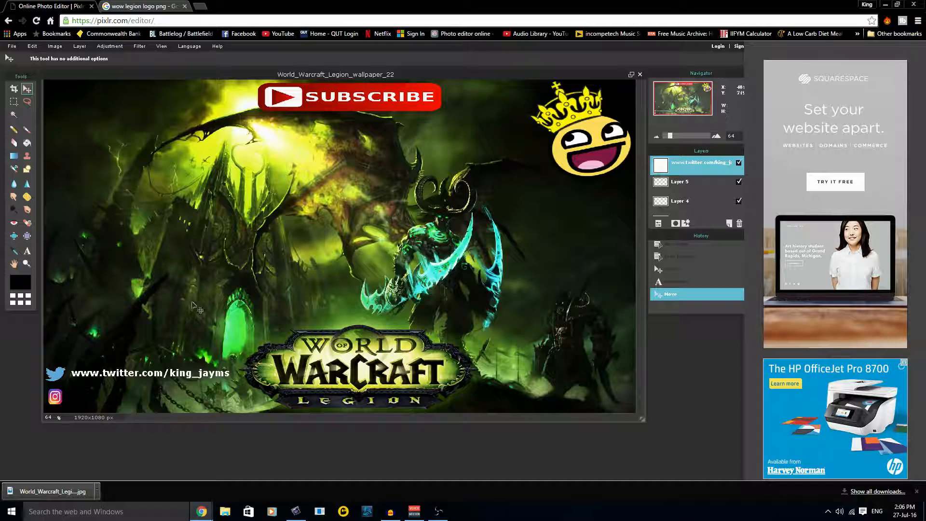
click(27, 251)
click(294, 201)
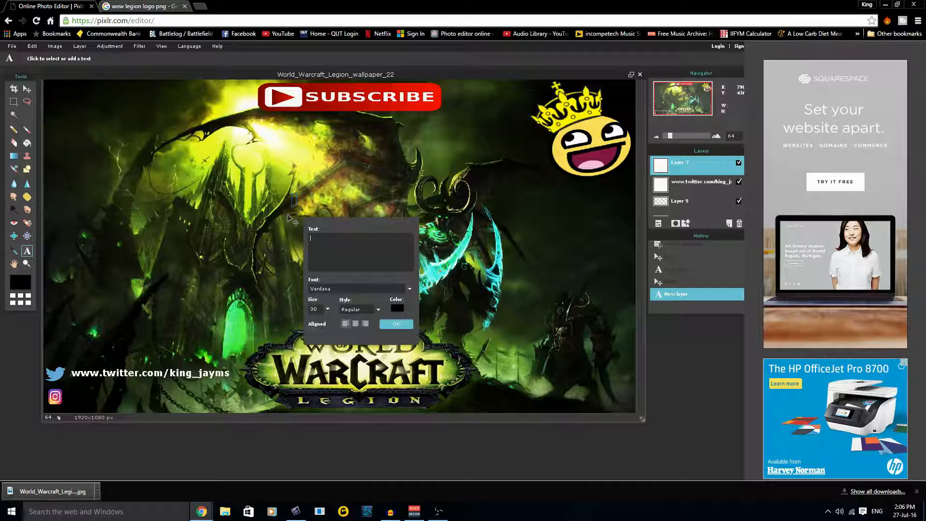
text(www.instagram.com)
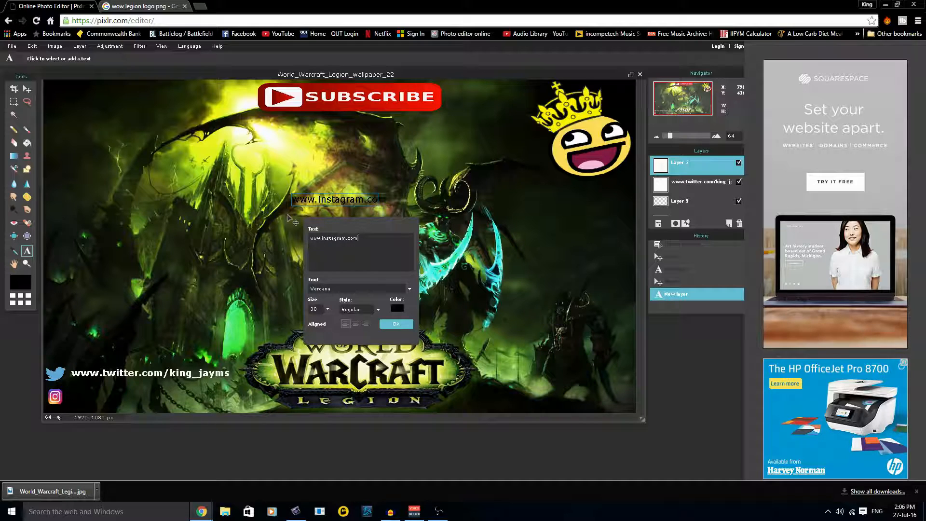
text(/king_jayms)
click(400, 306)
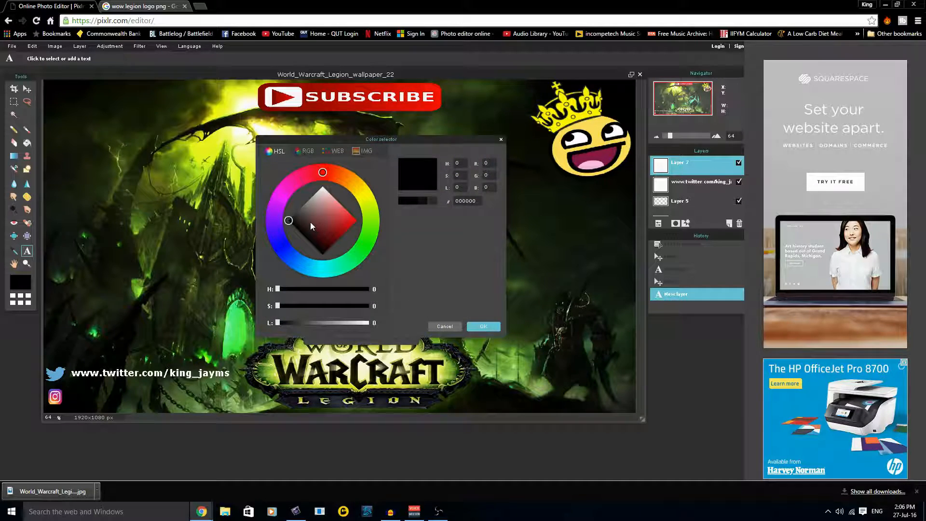
click(322, 185)
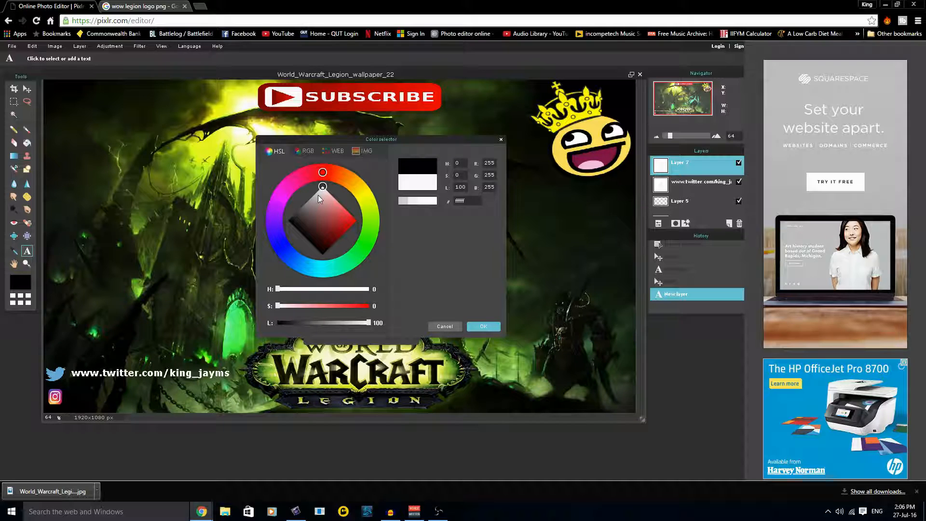
click(484, 326)
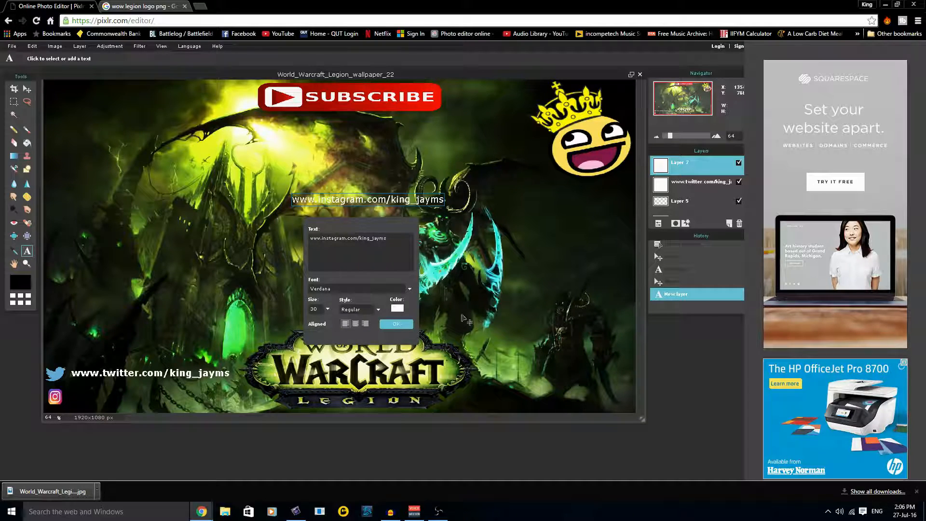
Step: Set the Instagram address text's style to Bold and place it beside the Instagram icon
click(378, 310)
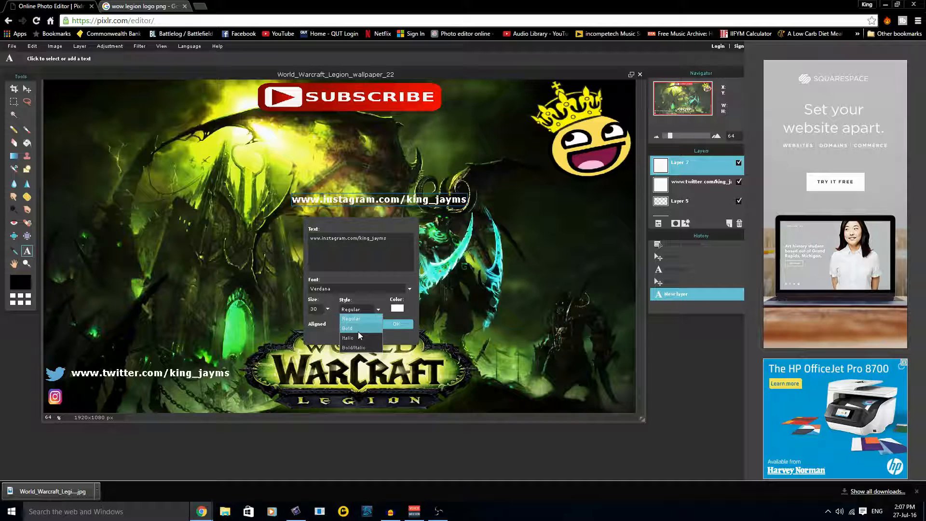
click(391, 322)
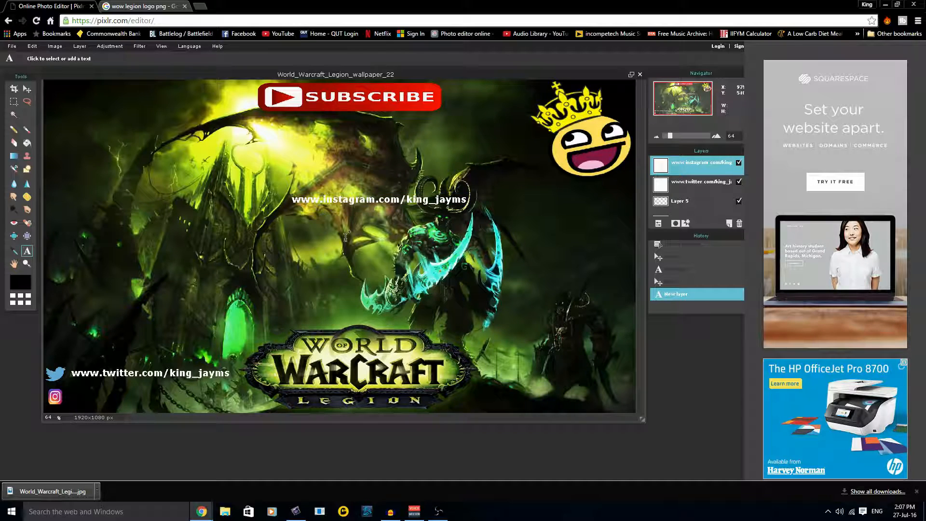
click(27, 89)
drag(319, 200, 99, 401)
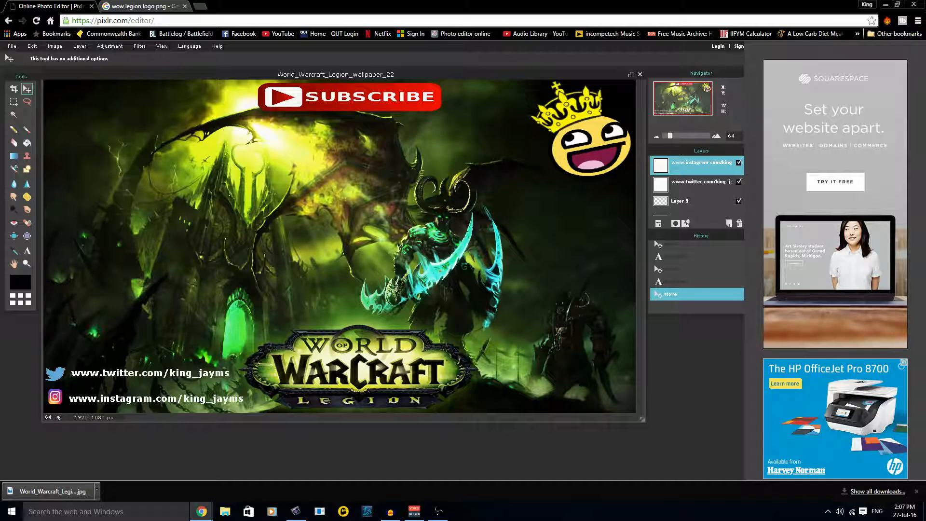
Step: Save the image to the Desktop as World_Warcraft_Legion_wallpaper_22 in JPEG format at quality 95, replacing the existing file
click(11, 46)
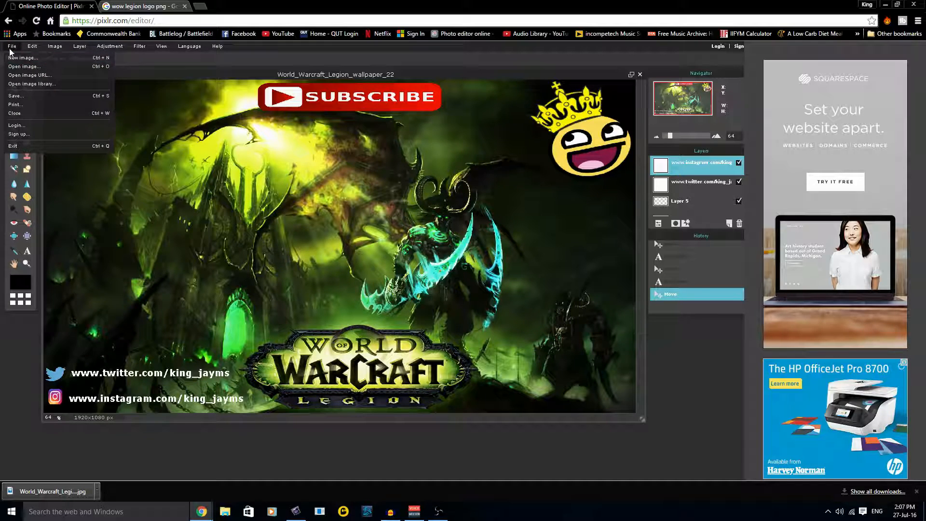
click(16, 95)
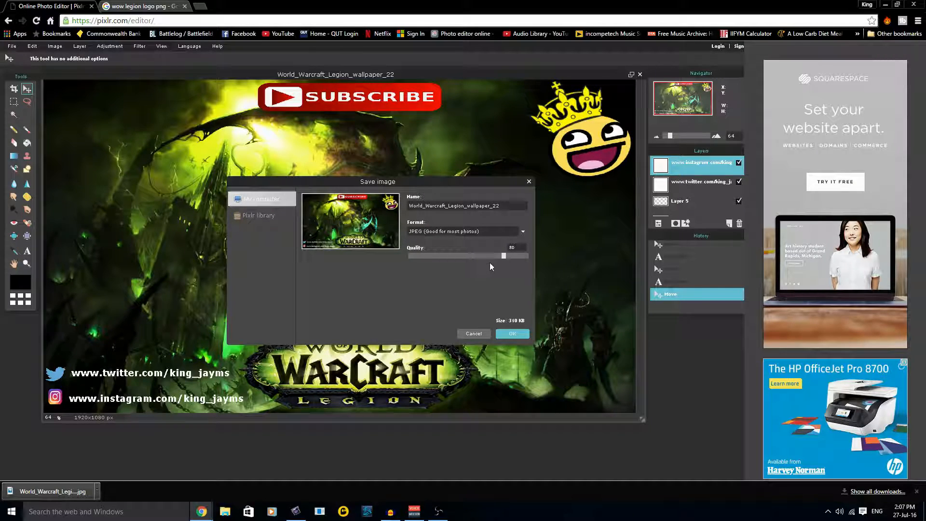
drag(503, 257, 522, 259)
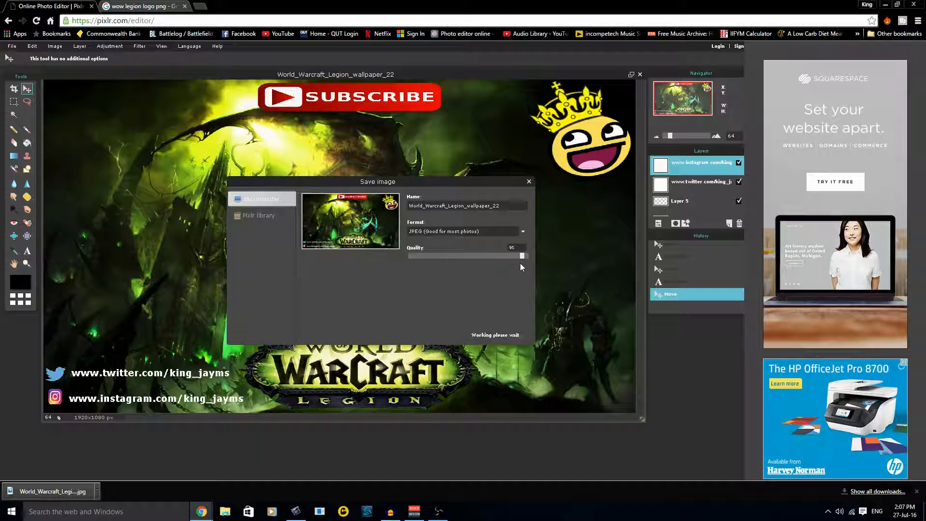
click(513, 333)
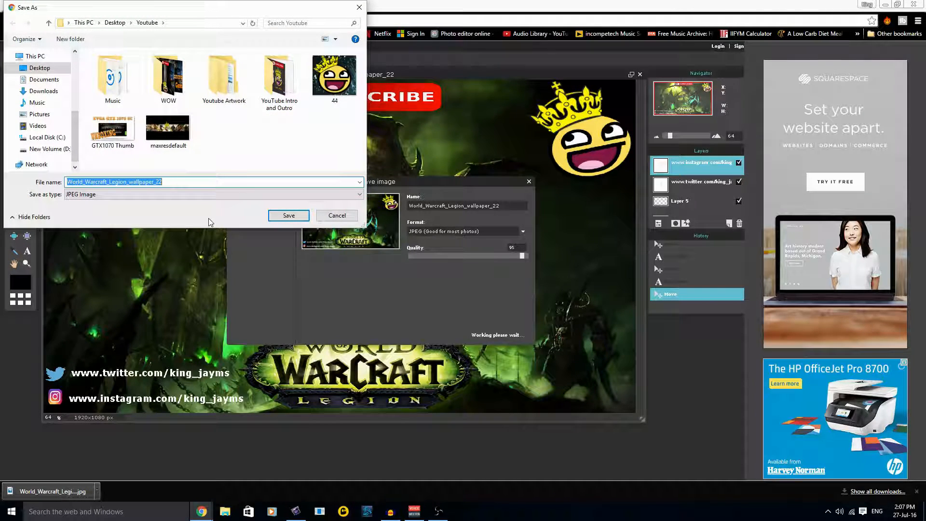
click(38, 71)
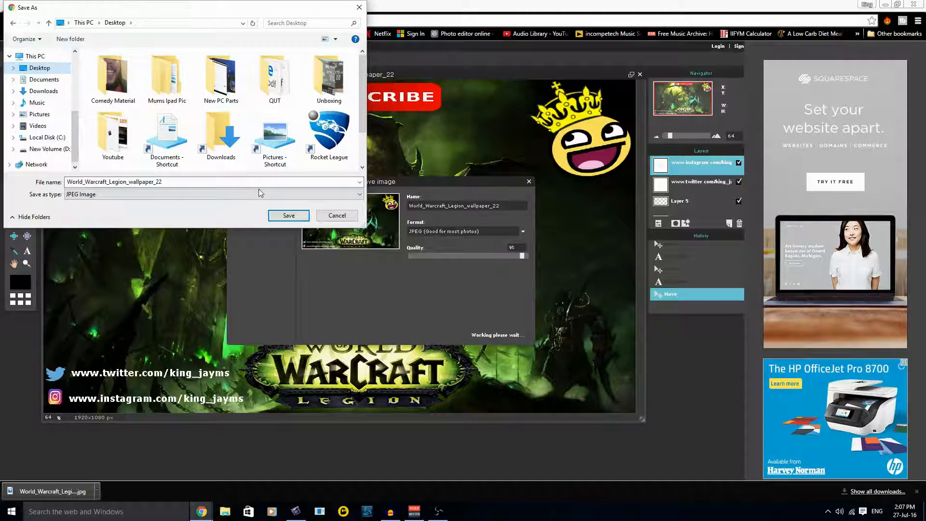
double_click(229, 182)
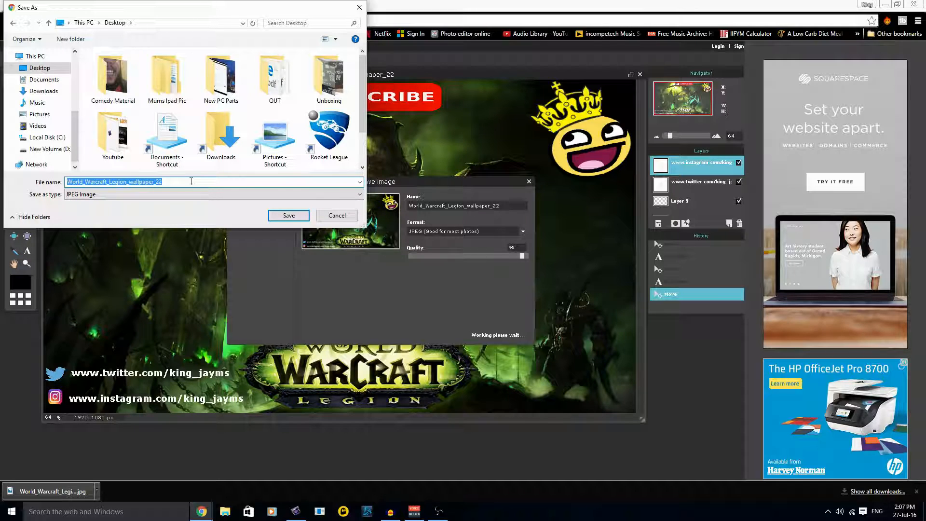
click(290, 215)
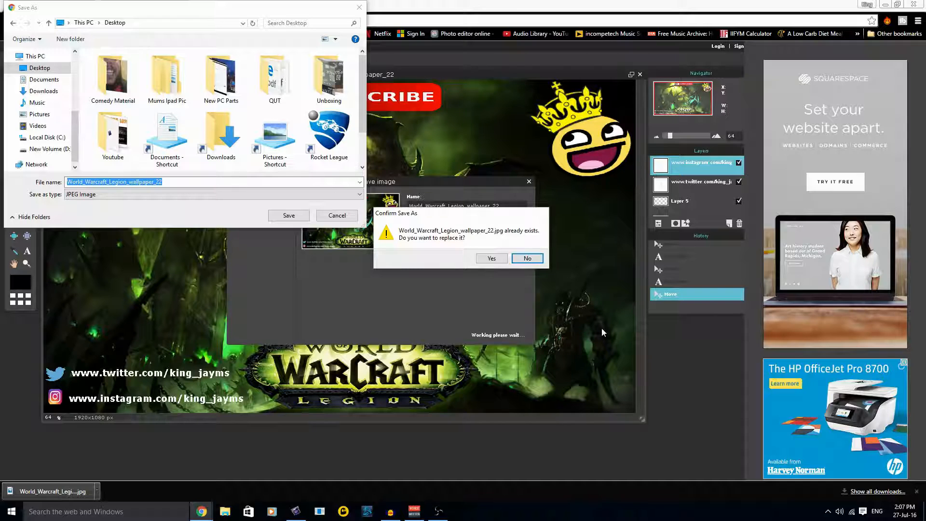
click(491, 258)
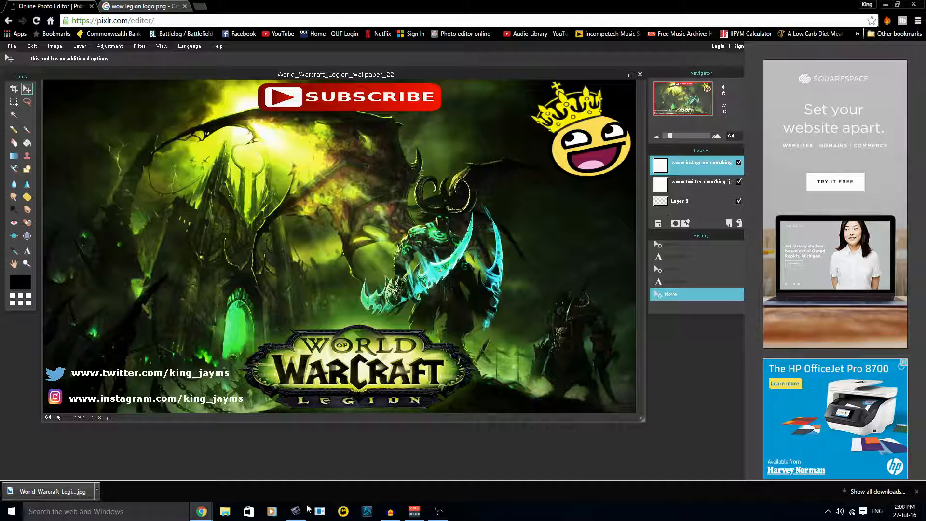
Step: Minimize the browser, switch to AVS Video Editor and maximize its window
click(886, 7)
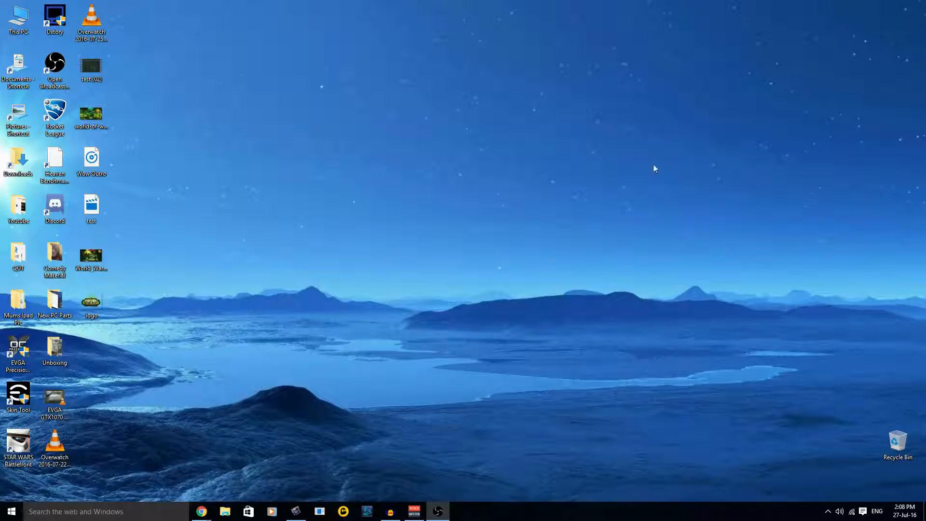
mouse_move(295, 513)
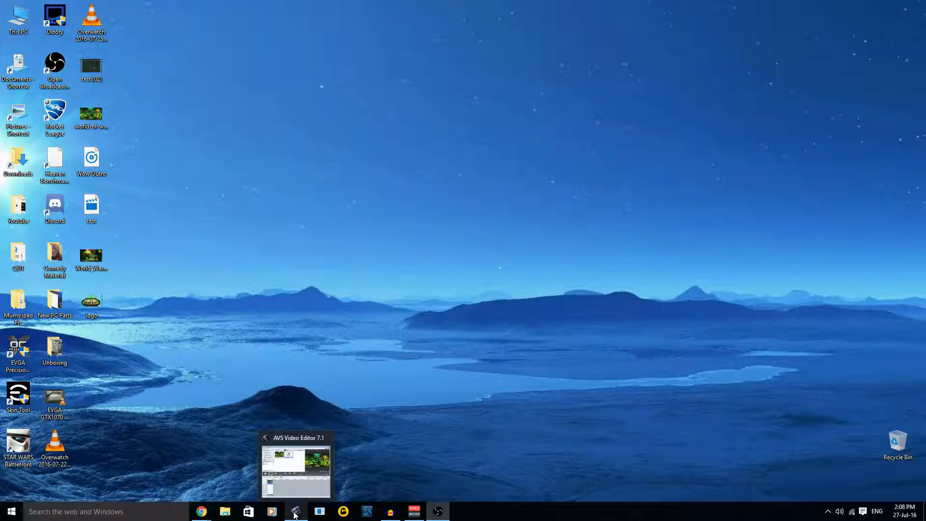
click(295, 514)
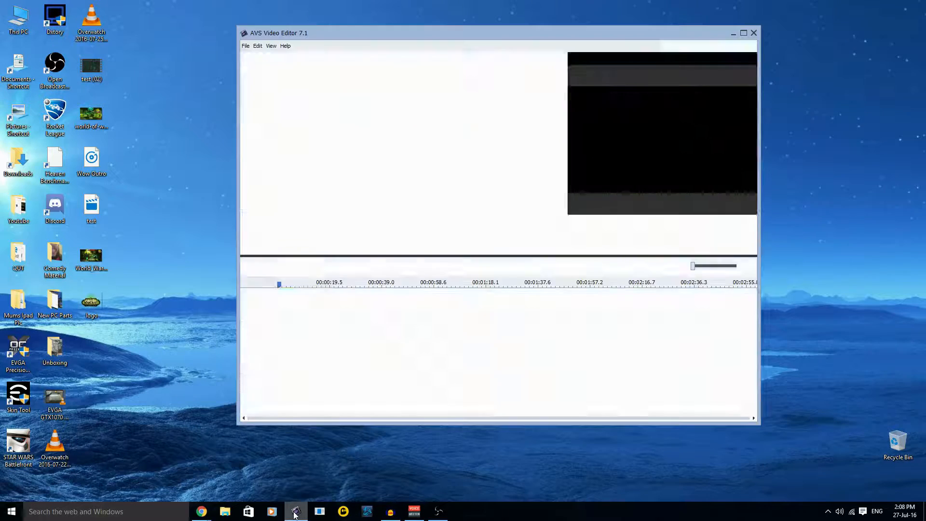
double_click(583, 33)
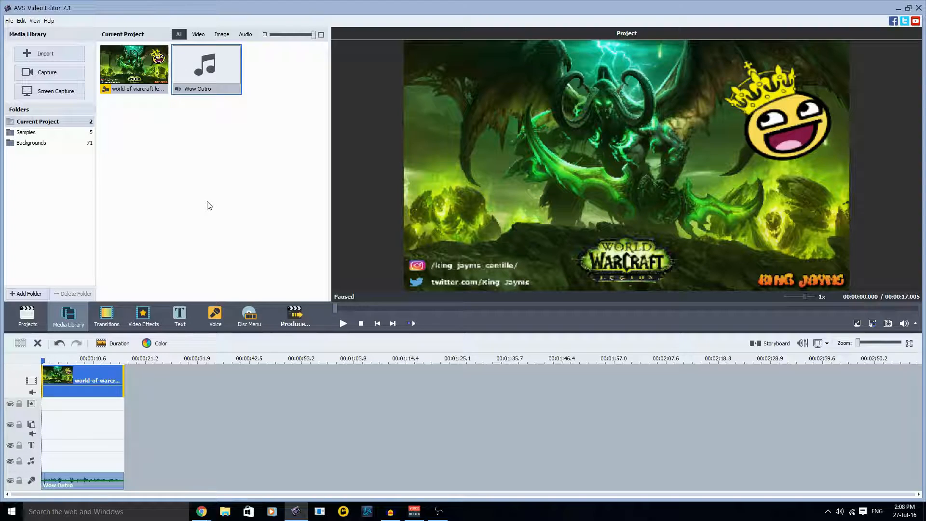
click(8, 21)
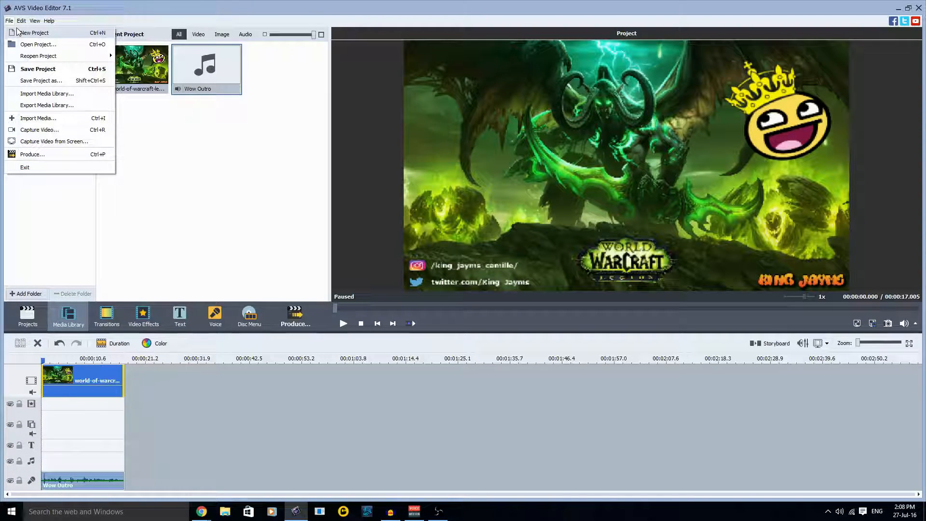
click(30, 33)
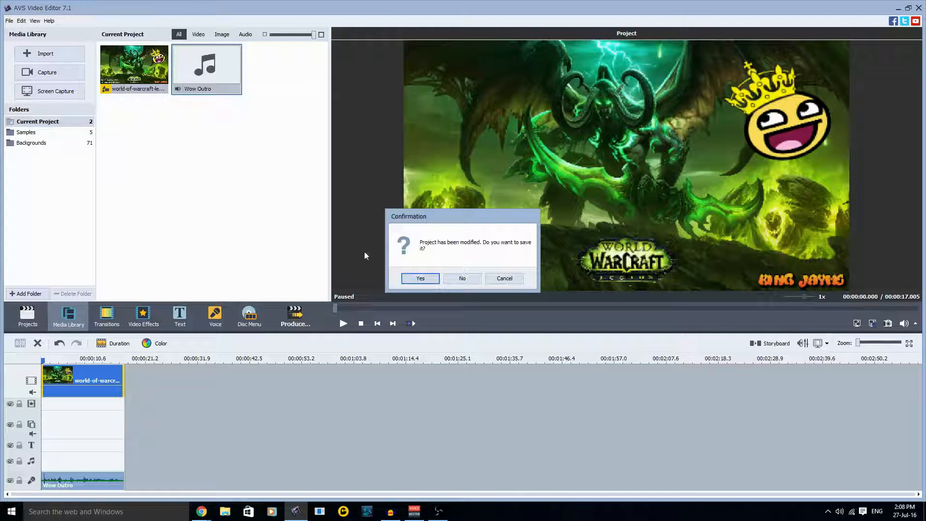
click(418, 279)
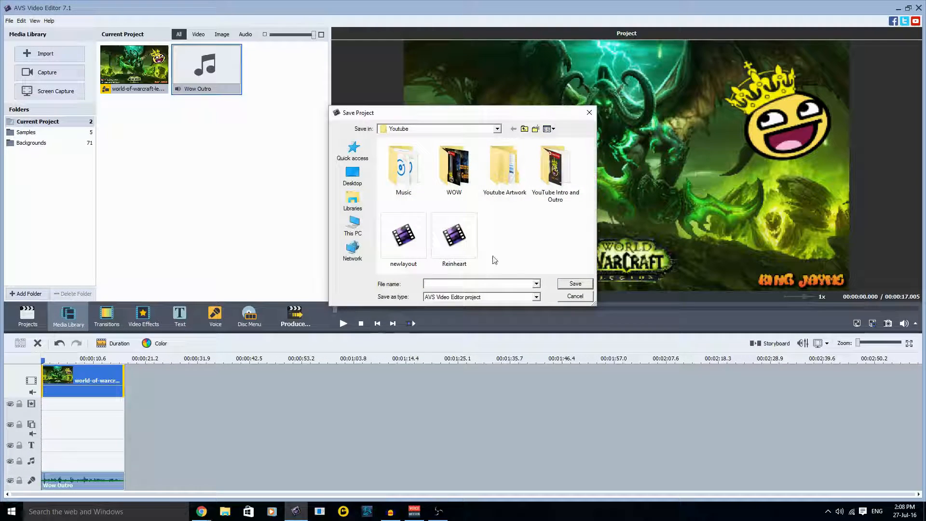
click(574, 297)
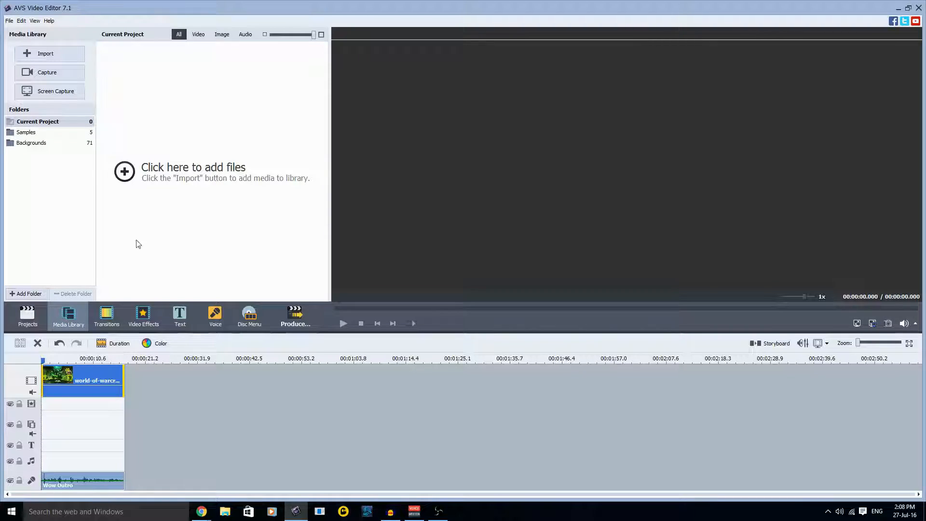
right_click(106, 373)
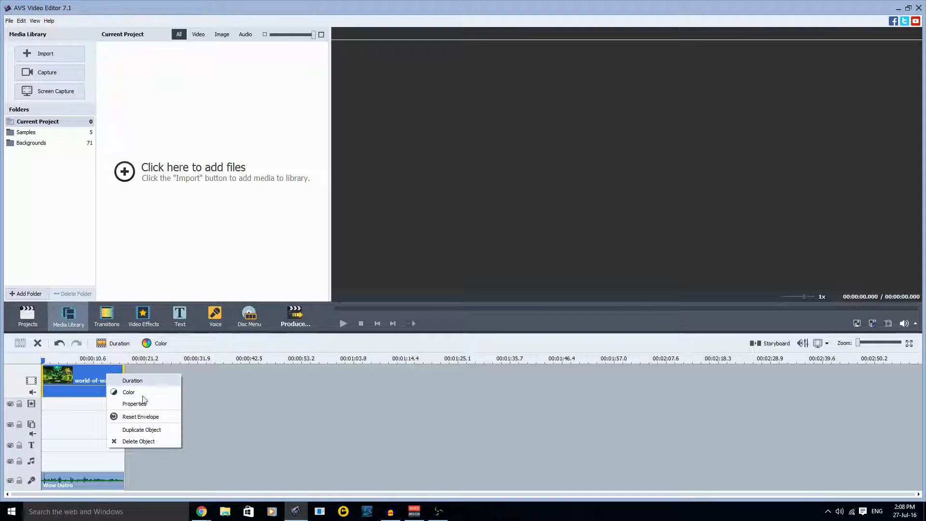
Step: Start a new video project without saving the changes to the current one
click(9, 21)
click(38, 41)
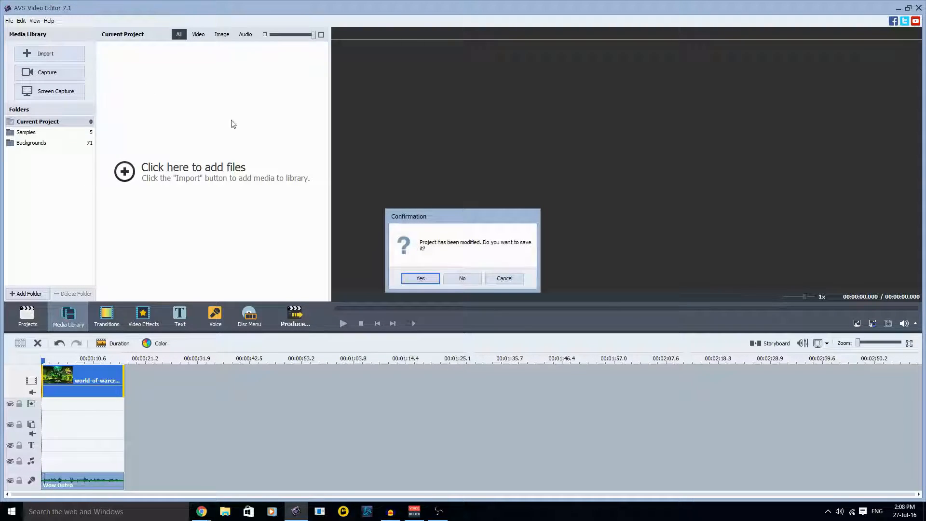
click(463, 279)
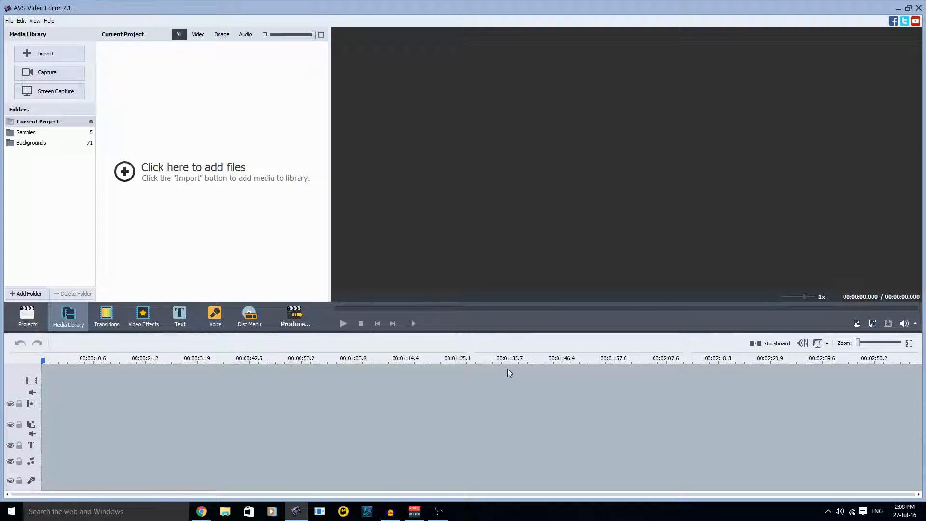
Step: Import World_Warcraft_Legion_wallpaper_22 from the Desktop and place it on the main video track, matching the project's aspect ratio to it
click(49, 55)
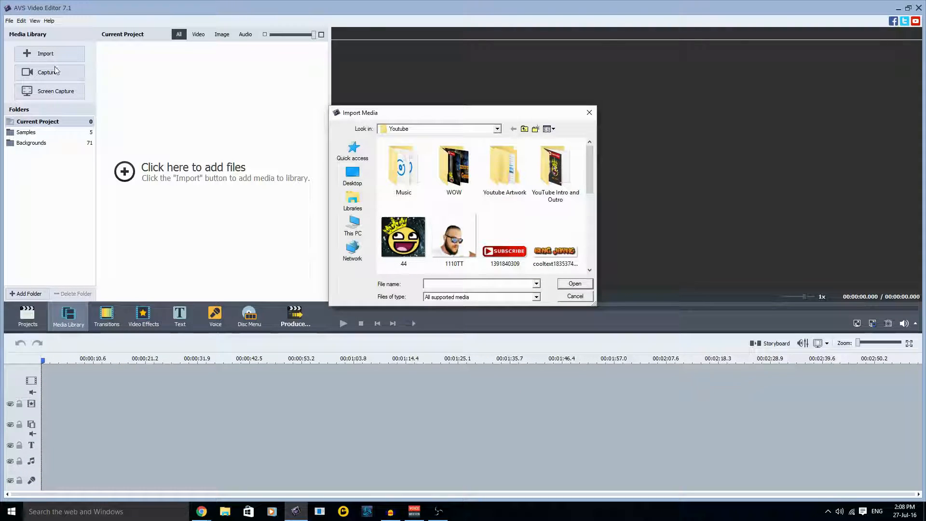
click(366, 177)
scroll(463, 222, down, 10)
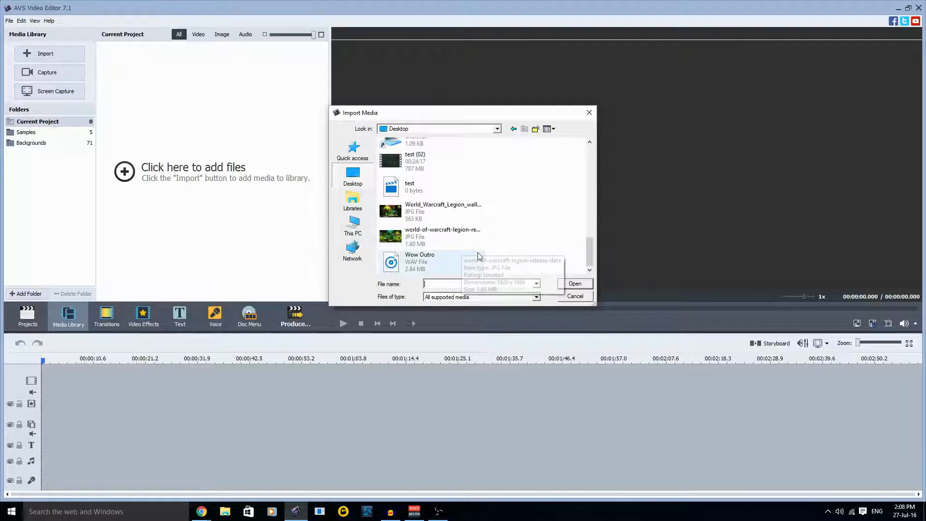
click(467, 211)
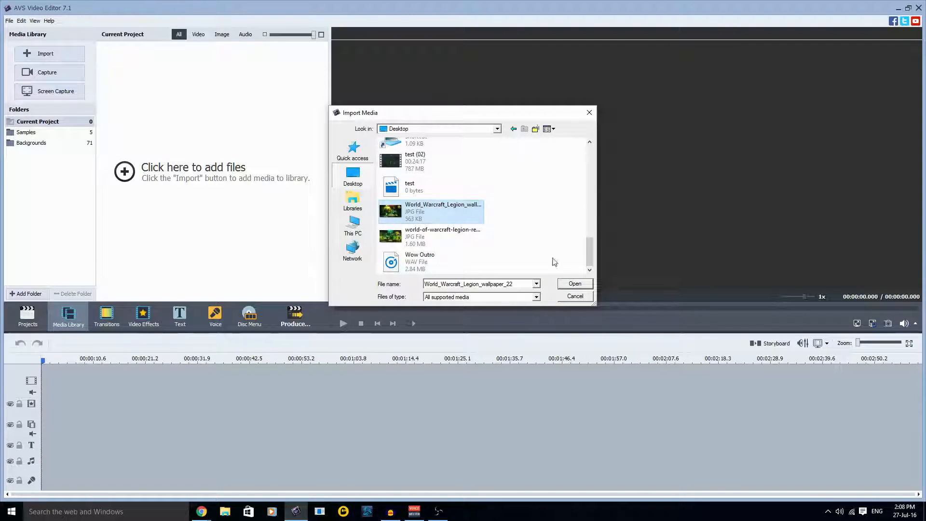
click(574, 285)
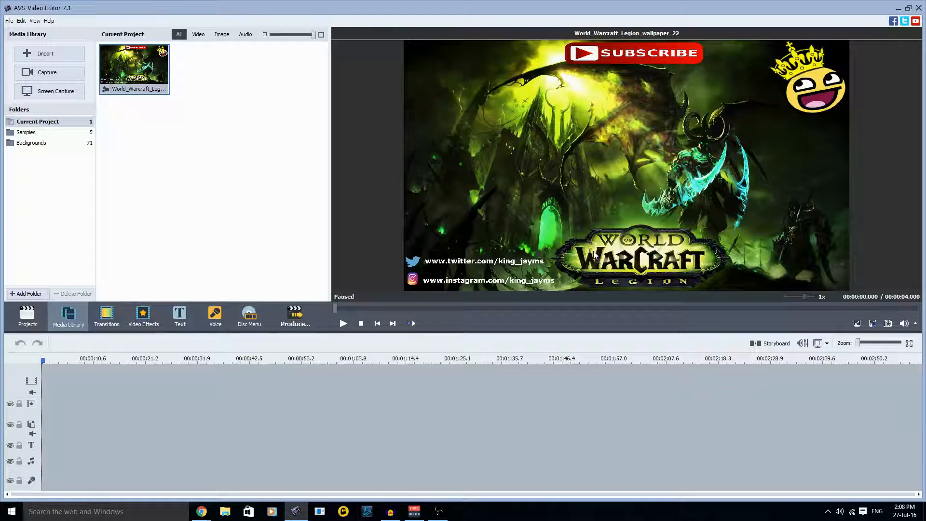
drag(138, 81, 105, 396)
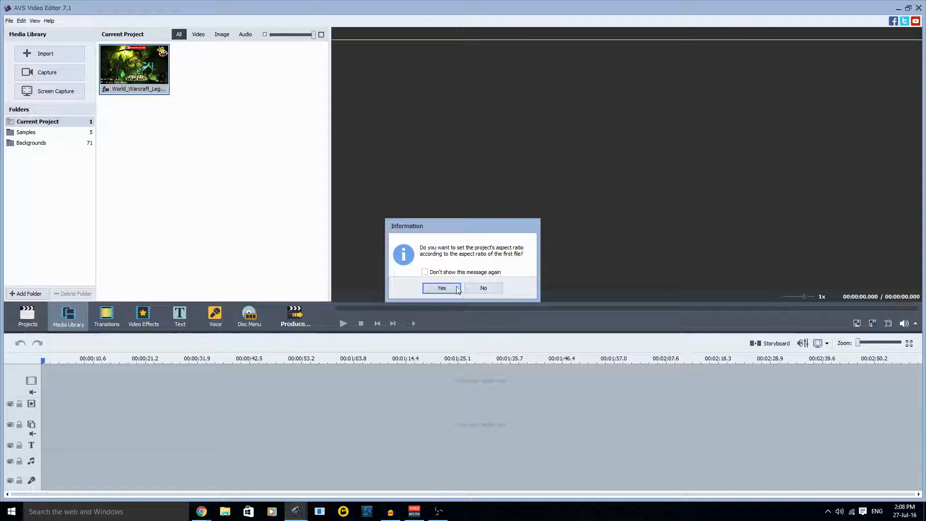
click(442, 287)
Step: Set the wallpaper image clip's duration on the main video track to 15 seconds
right_click(64, 376)
click(82, 387)
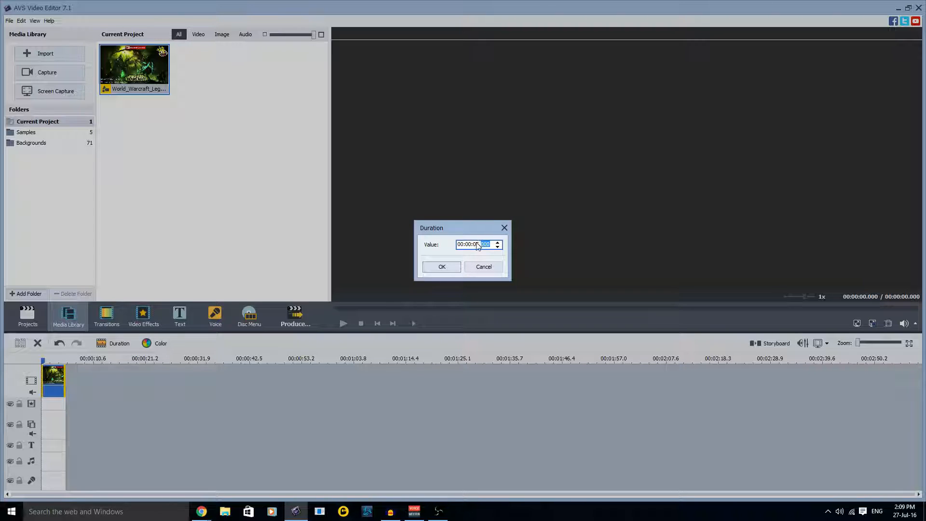
text(15)
click(441, 267)
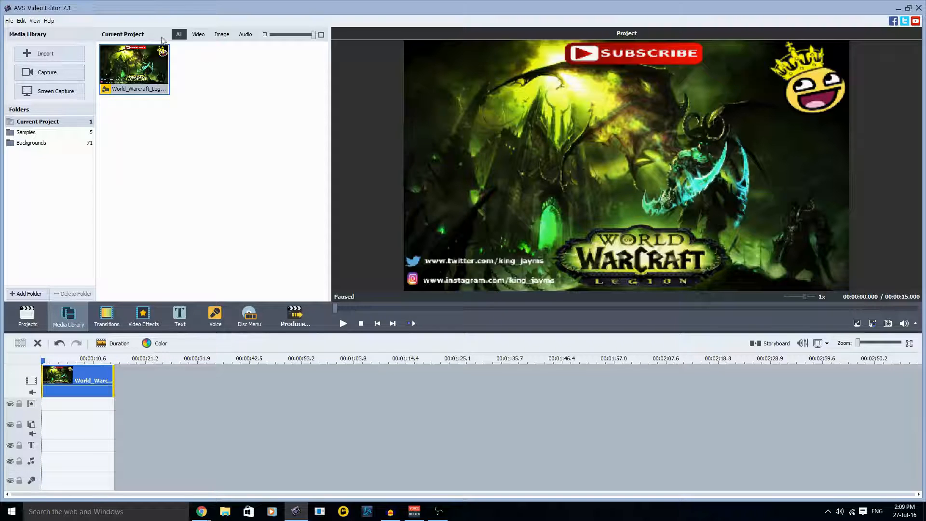
click(245, 34)
click(124, 171)
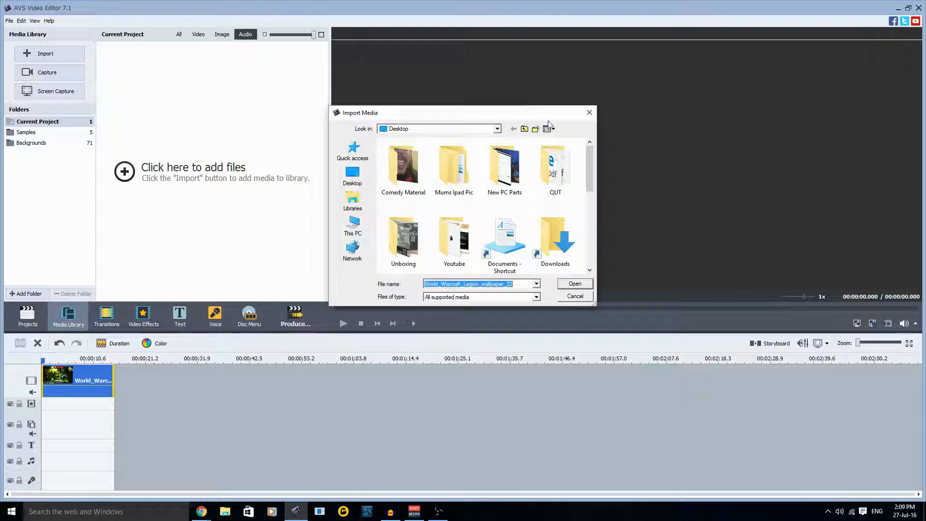
click(588, 113)
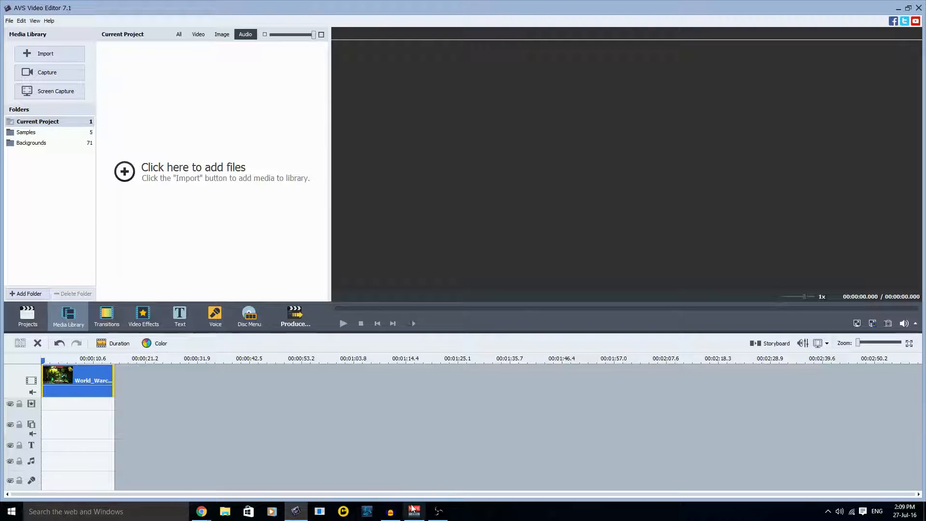
Step: Switch to Audacity and Voicemeeter to examine the voice recording and mixer setup, and minimize both to return to AVS Video Editor
click(391, 511)
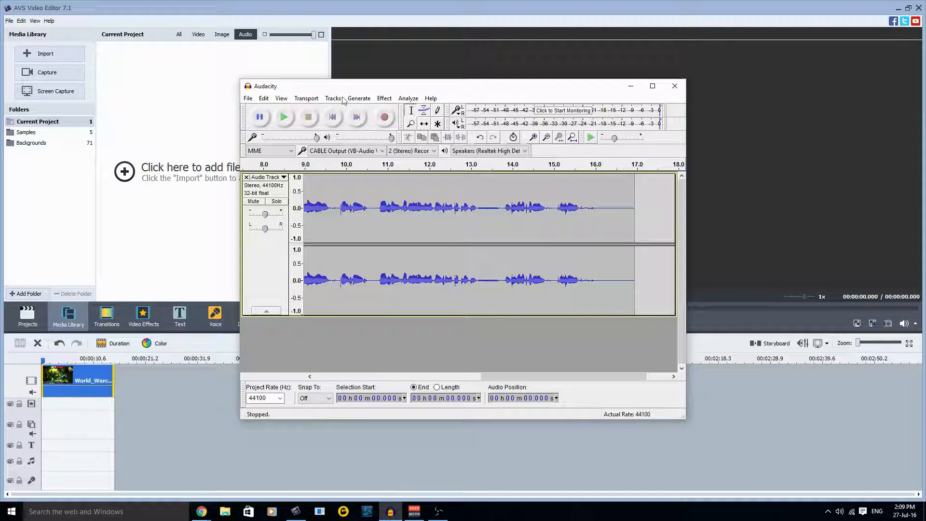
click(415, 510)
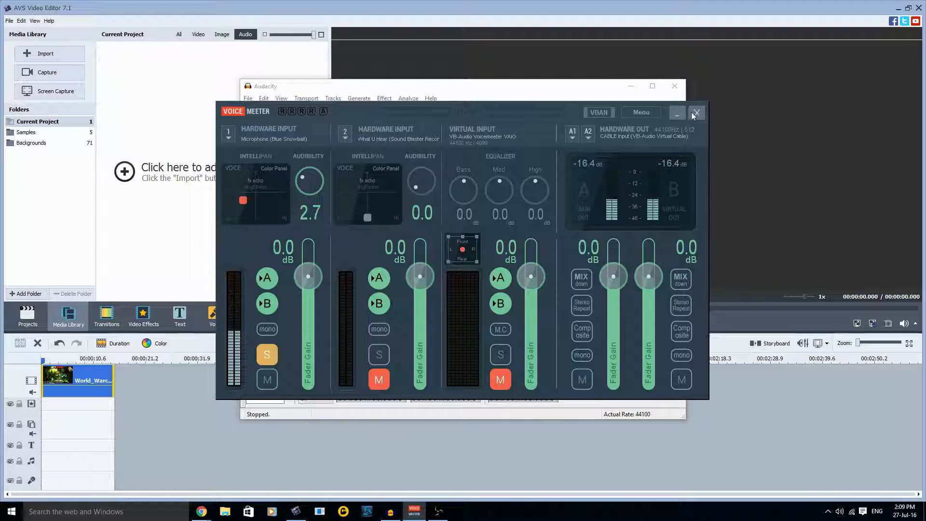
click(677, 113)
click(630, 87)
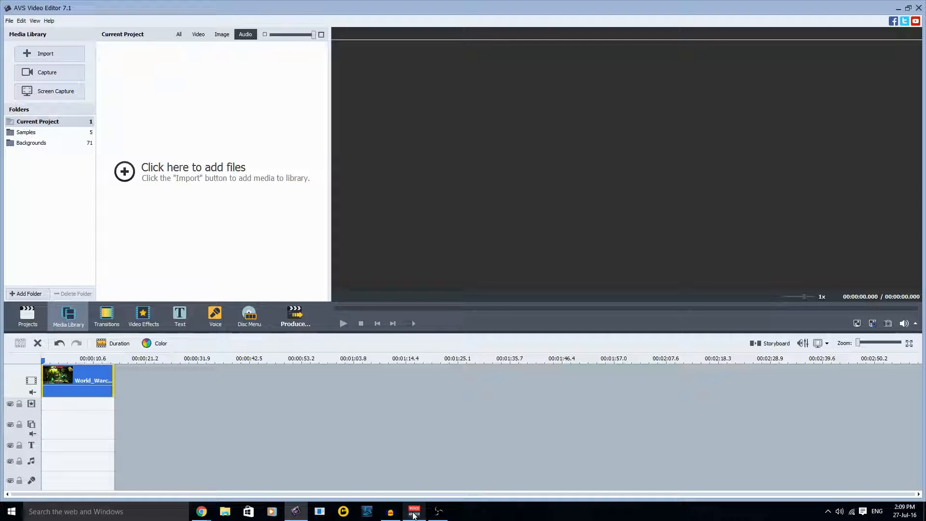
mouse_move(414, 515)
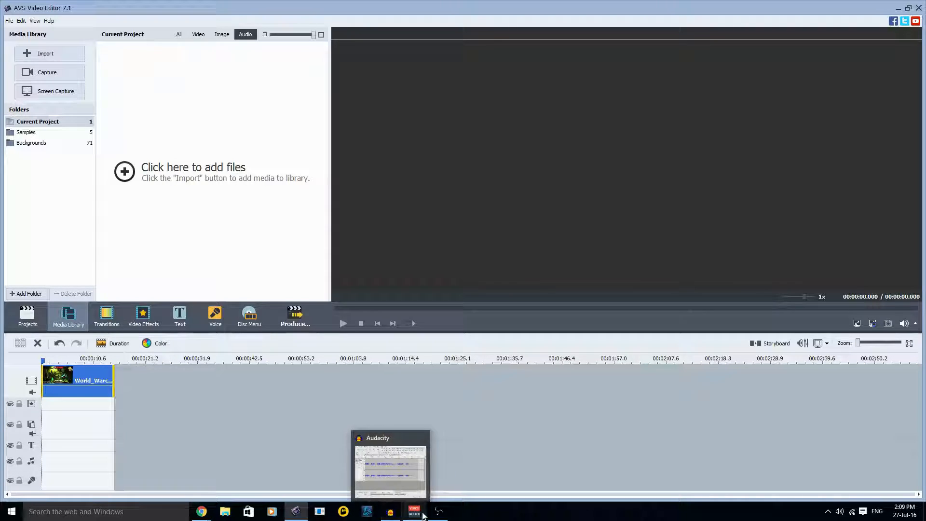
click(392, 512)
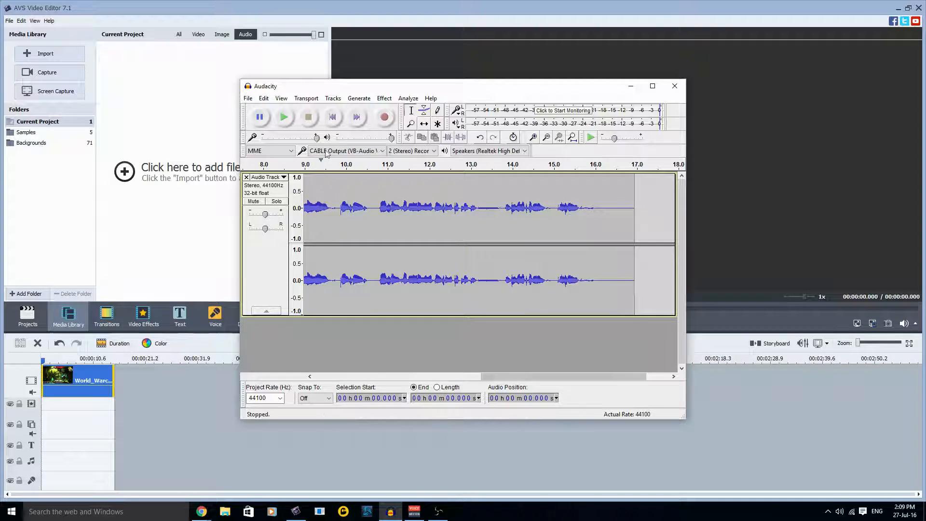
click(631, 89)
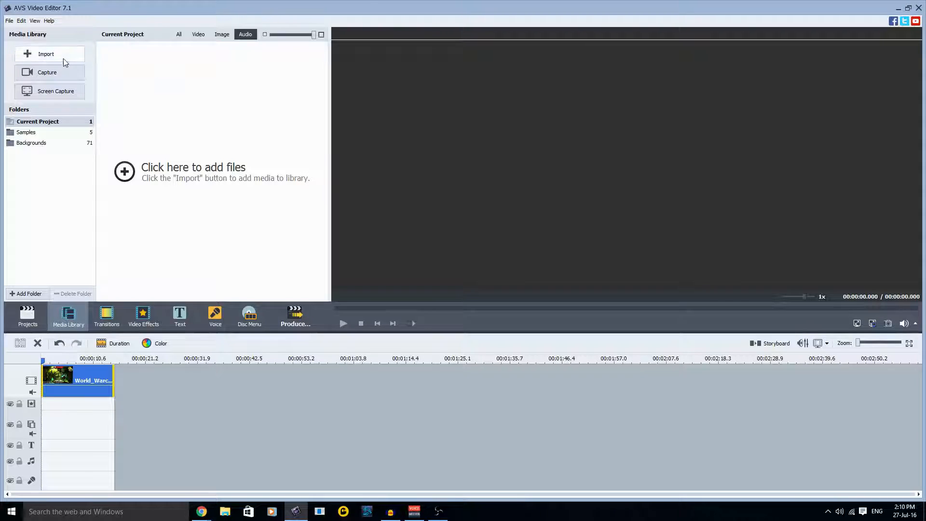
Step: Import the Wow Outro audio file from the Desktop and place it at the start of the voice track
click(60, 56)
click(352, 176)
scroll(447, 190, down, 3)
scroll(449, 195, down, 3)
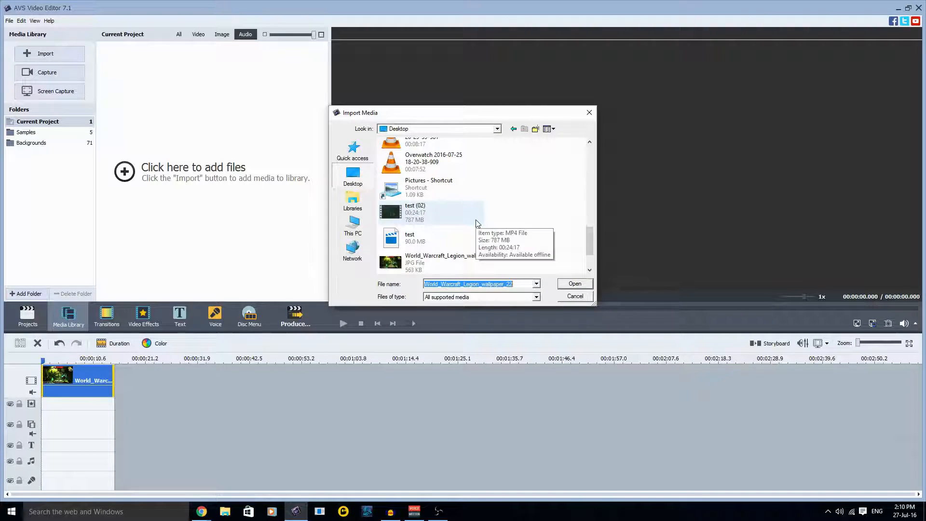
scroll(478, 225, down, 2)
click(433, 256)
click(575, 283)
drag(137, 74, 42, 483)
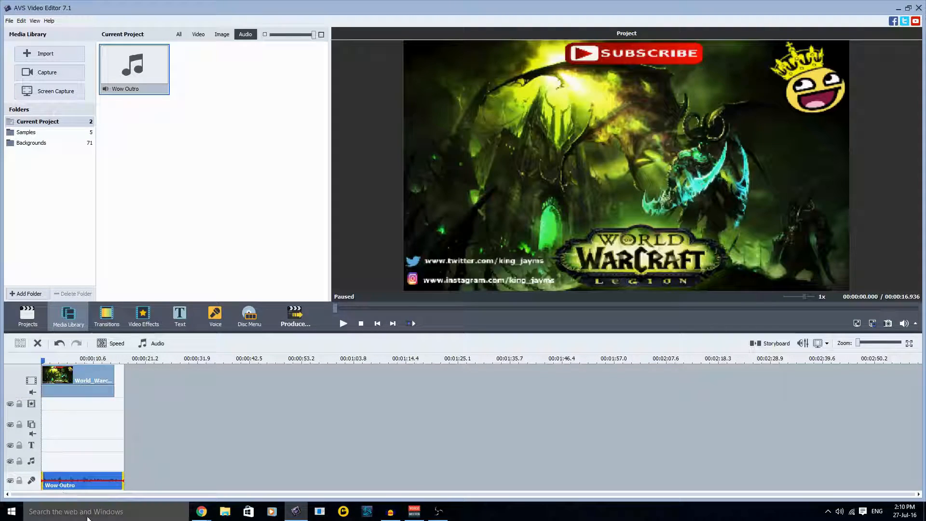
Step: Stretch the wallpaper image clip on the main video track to about 16.9 seconds, matching the end of the Wow Outro audio
click(103, 395)
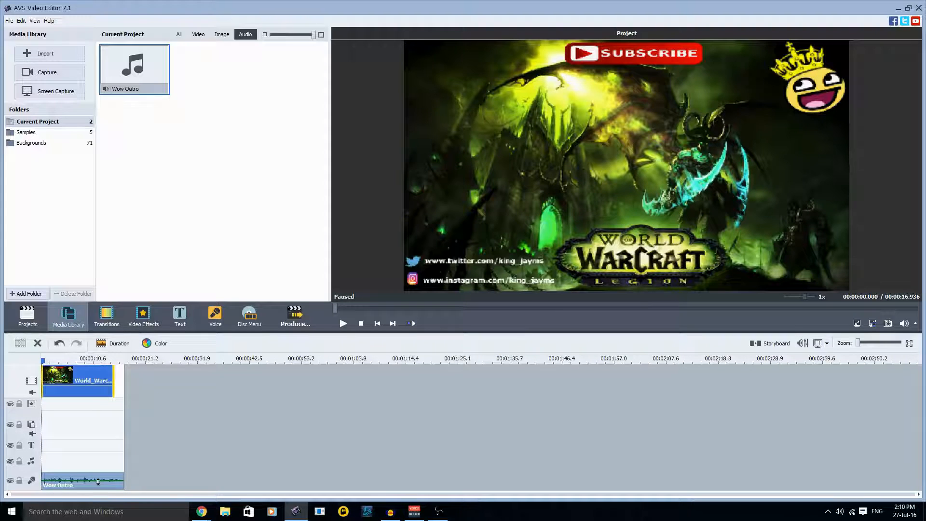
drag(111, 375, 124, 378)
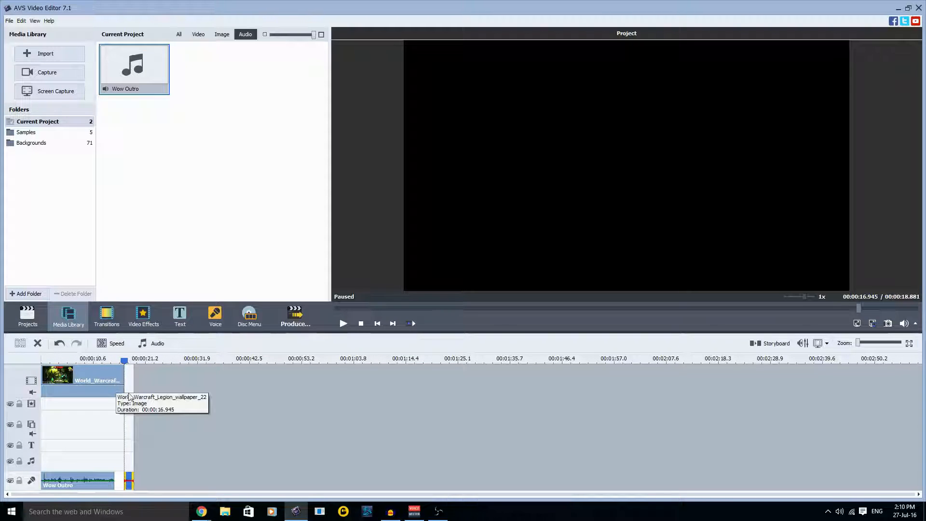
Step: Replace the two Wow Outro fragments on the voice track with the full audio file from the start, and play the project preview
right_click(94, 478)
click(107, 472)
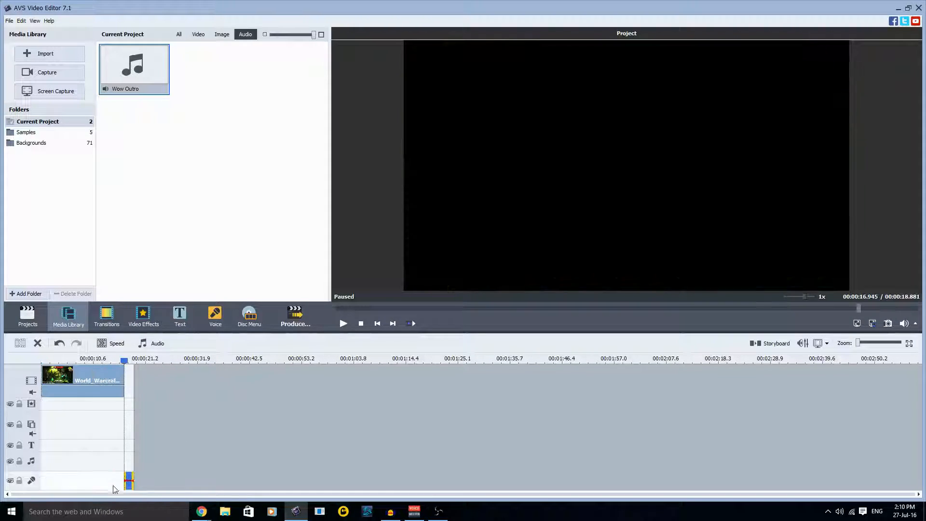
right_click(126, 479)
click(157, 471)
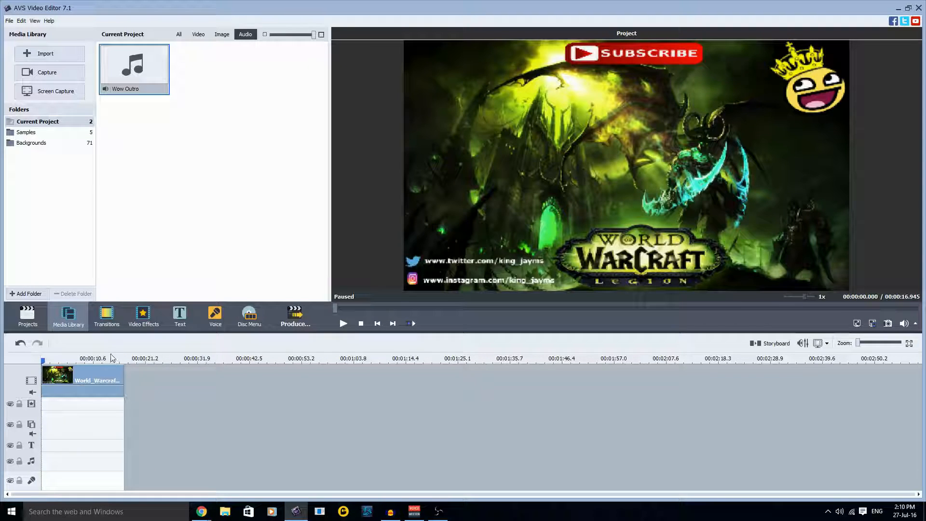
drag(127, 66, 44, 483)
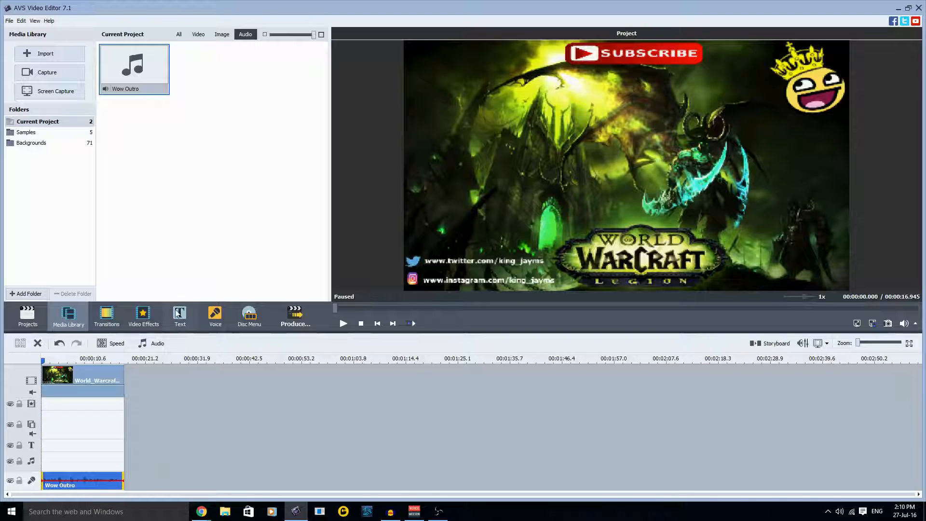
click(347, 324)
Step: Import the video file test (02) from the Desktop into the media library
click(200, 37)
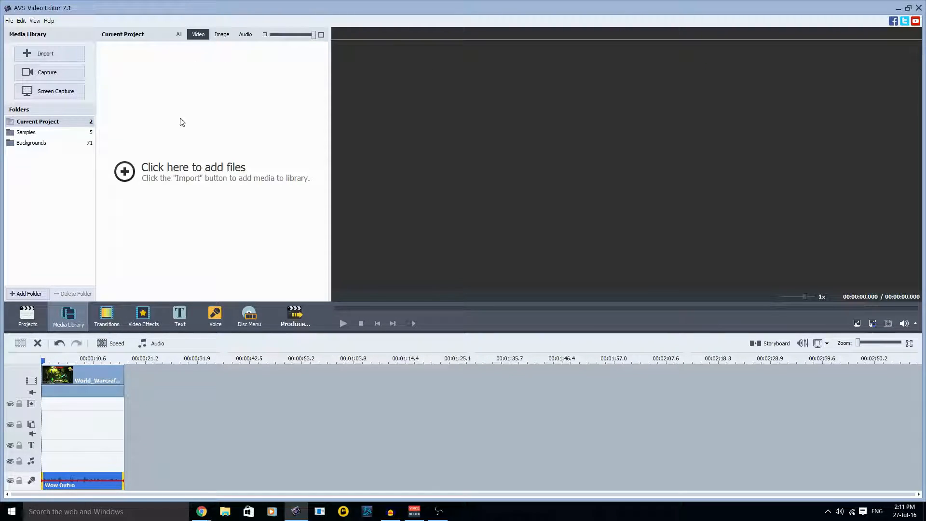
click(127, 175)
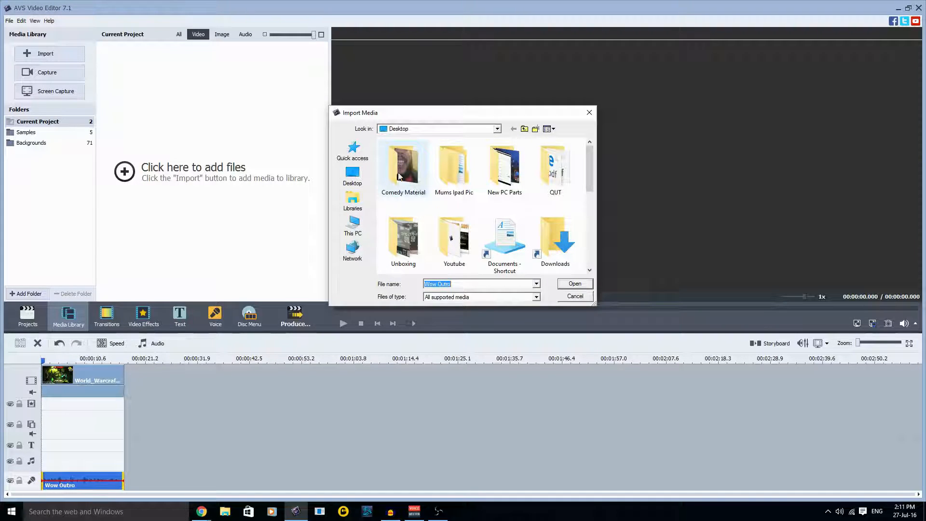
click(360, 178)
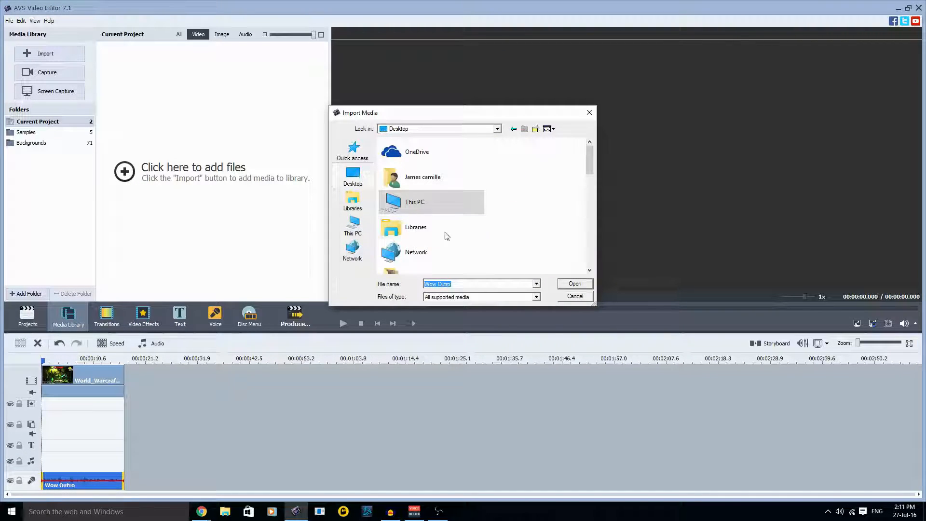
scroll(447, 236, down, 10)
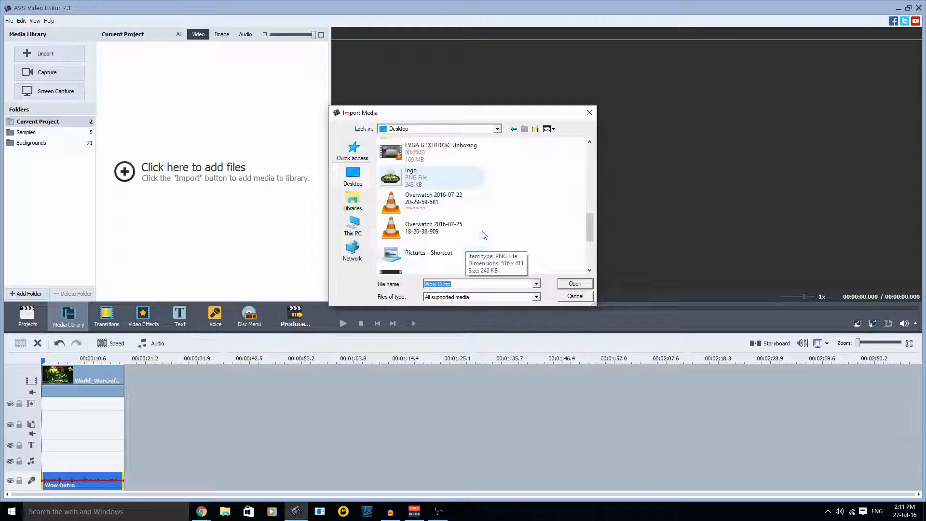
scroll(484, 235, down, 3)
click(459, 224)
click(575, 284)
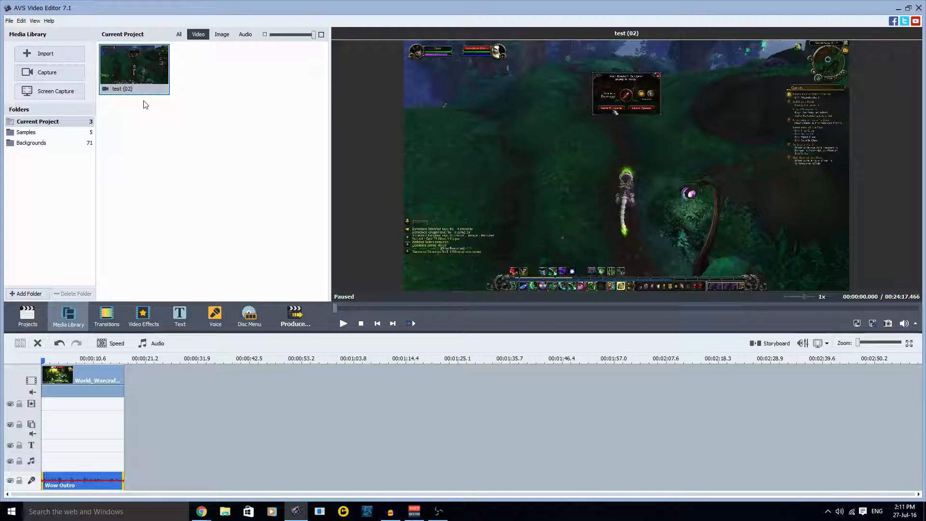
right_click(135, 74)
click(119, 116)
right_click(128, 67)
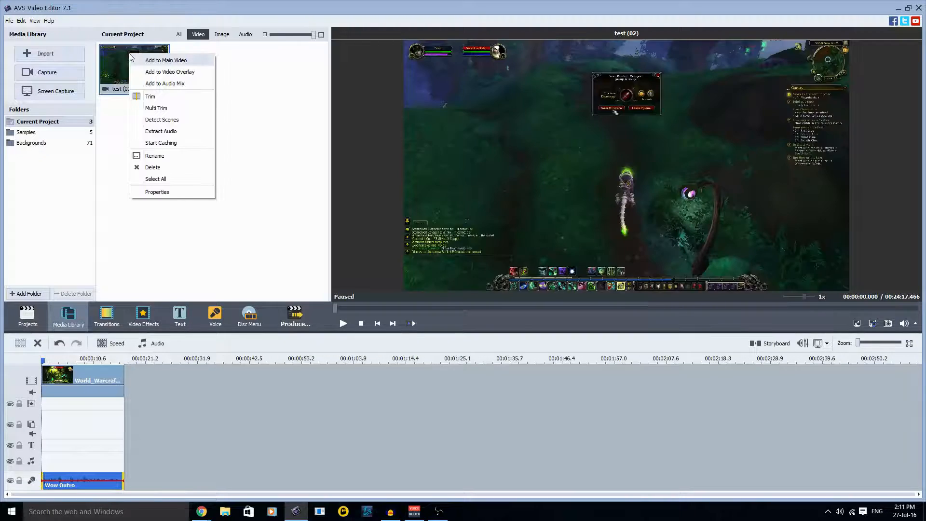
click(182, 97)
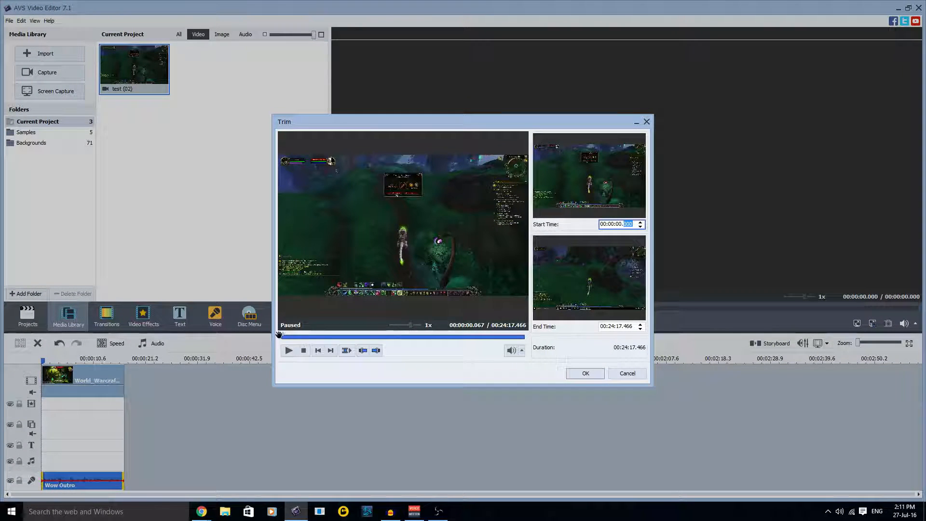
drag(282, 336, 309, 335)
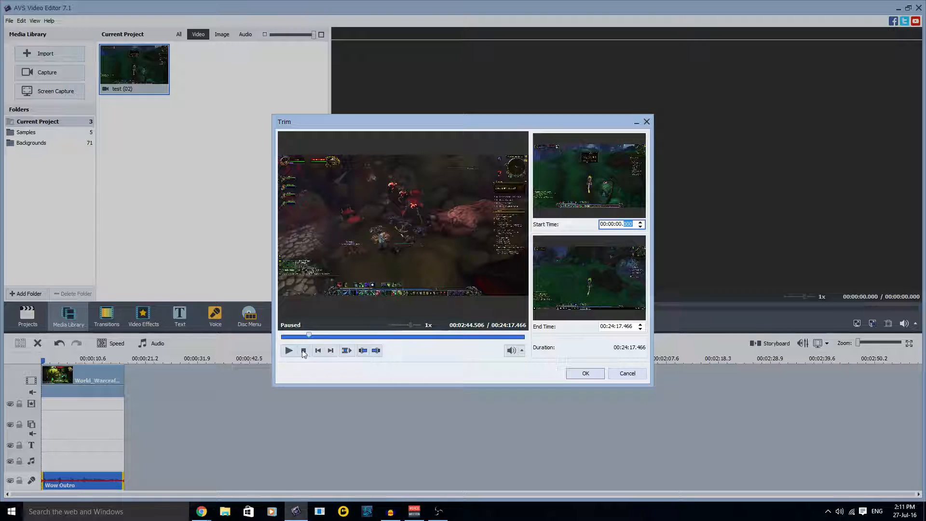
click(611, 224)
text(02:)
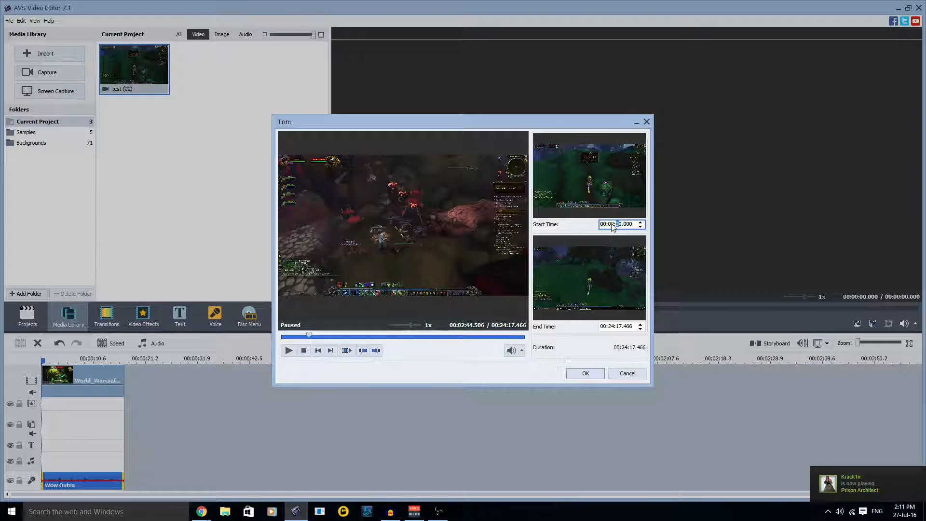
text(45)
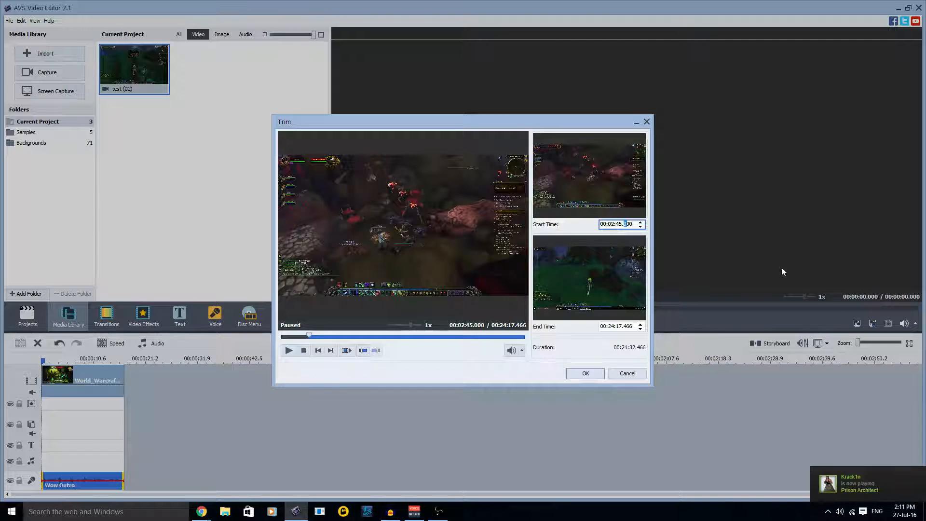
click(611, 327)
text(00:03:00.000)
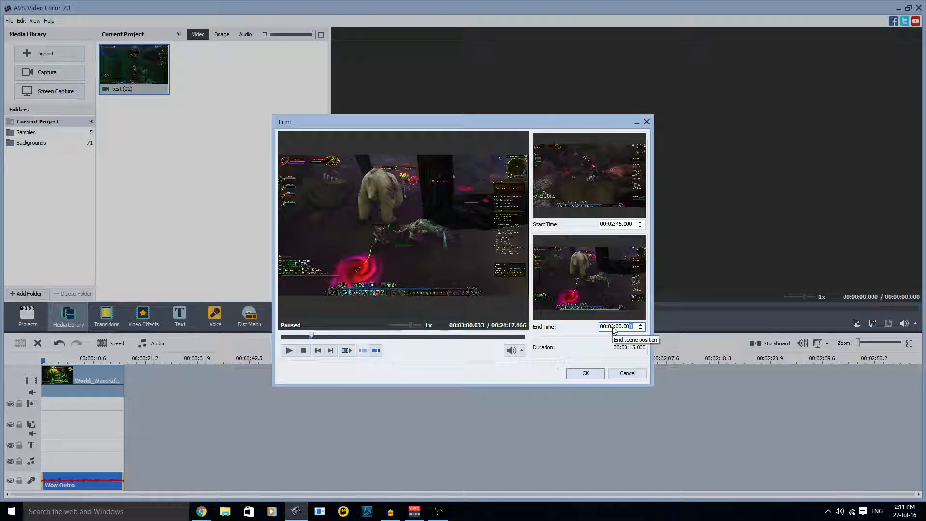
click(628, 373)
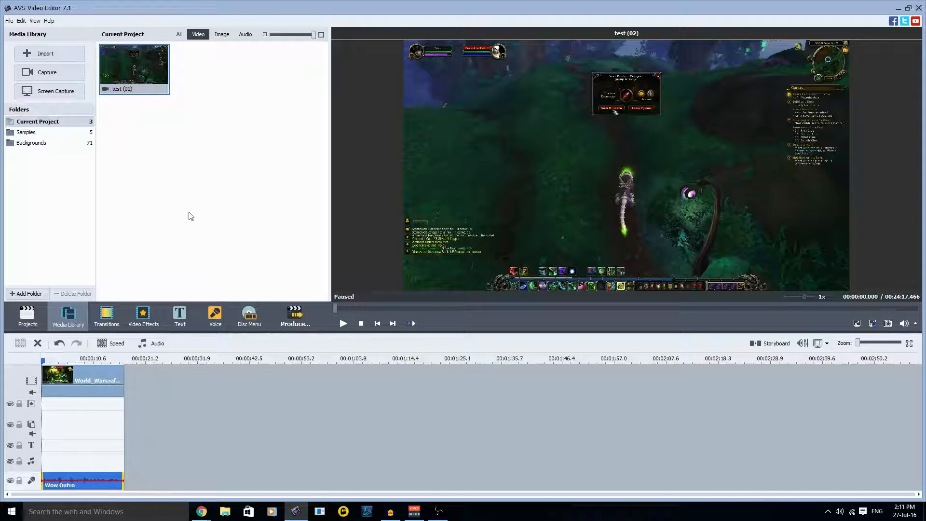
Step: Trim the test (02) video in the media library to a start time of 00:02:45.000 and an end time of 00:03:02.000
right_click(115, 72)
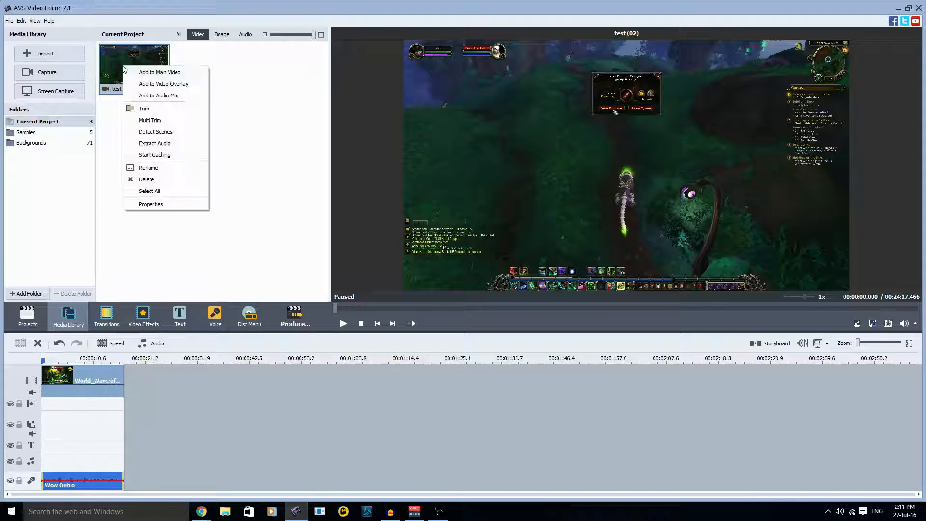
click(144, 107)
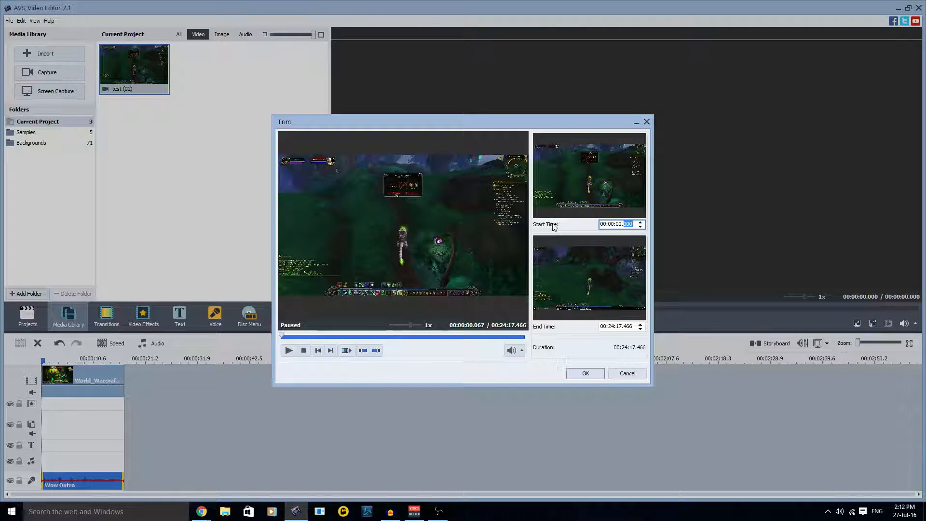
click(610, 226)
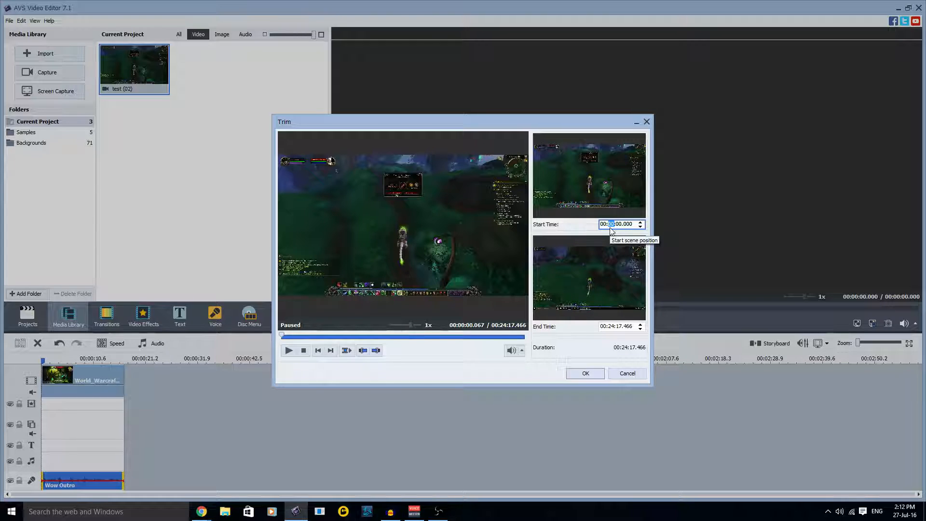
text(02:)
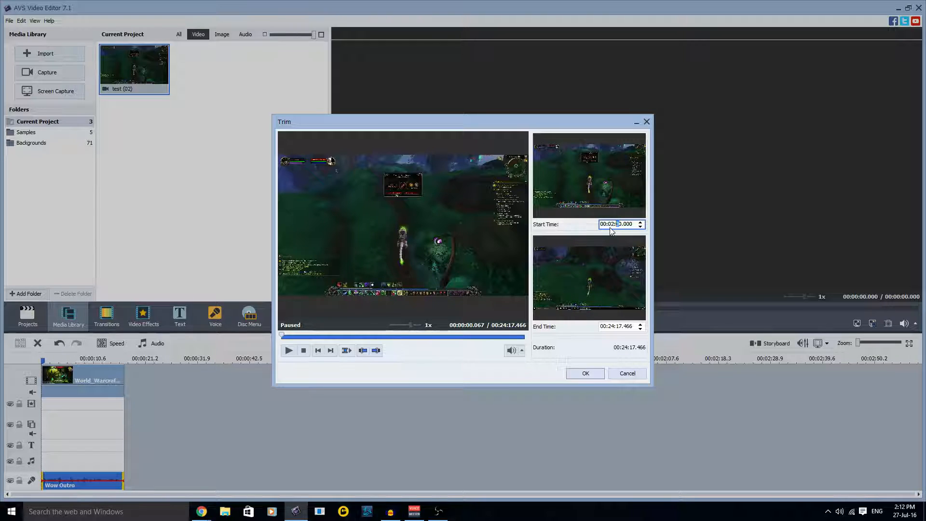
text(45)
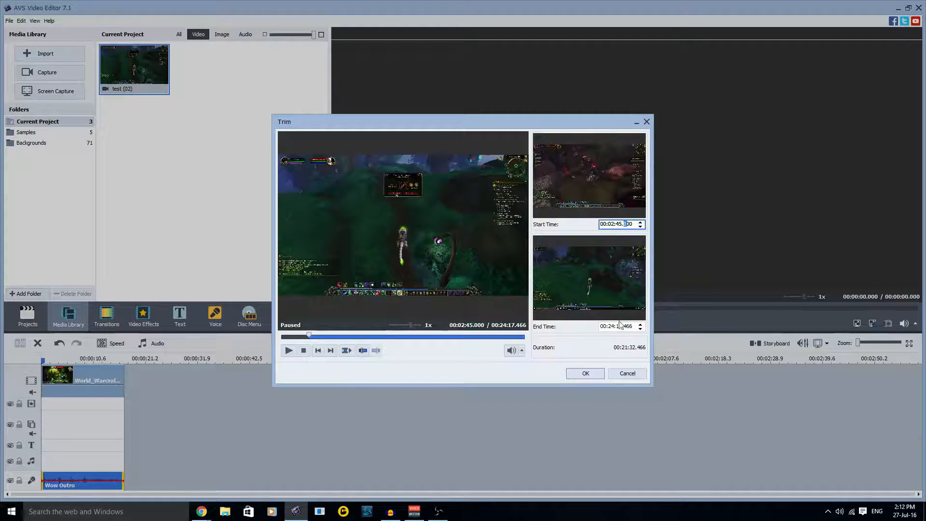
click(611, 328)
text(03:)
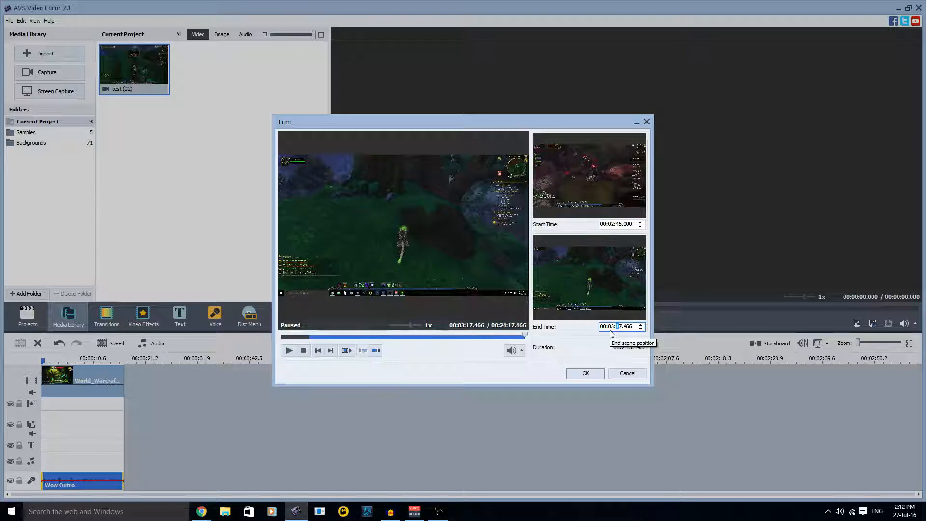
text(02.)
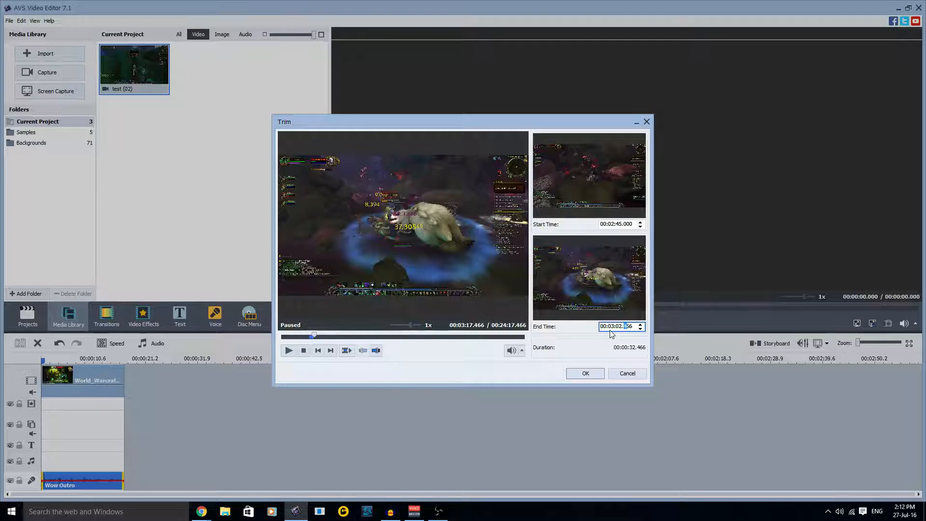
text(00)
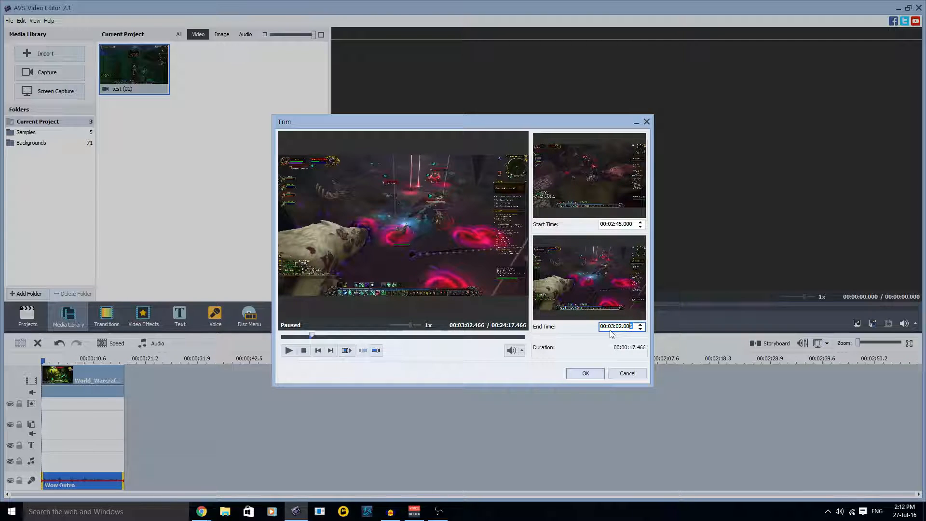
text(0)
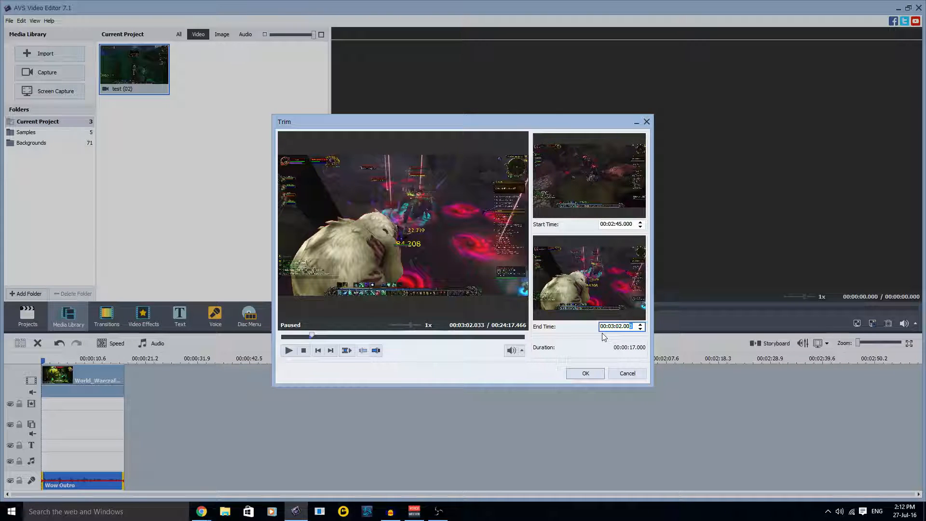
click(589, 376)
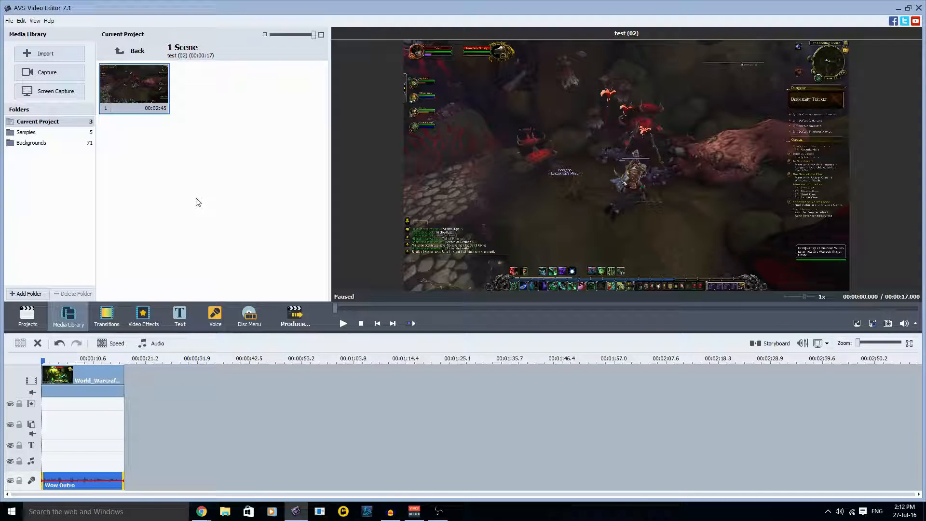
Step: Place the trimmed scene at the start of the video overlay track, shrink it and position it on the wallpaper's left side above the social links
drag(142, 77, 41, 425)
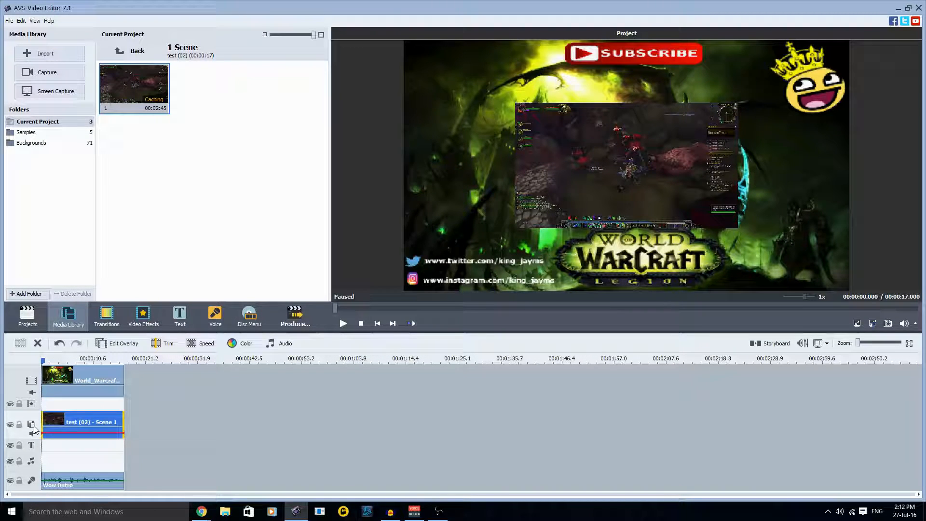
click(106, 419)
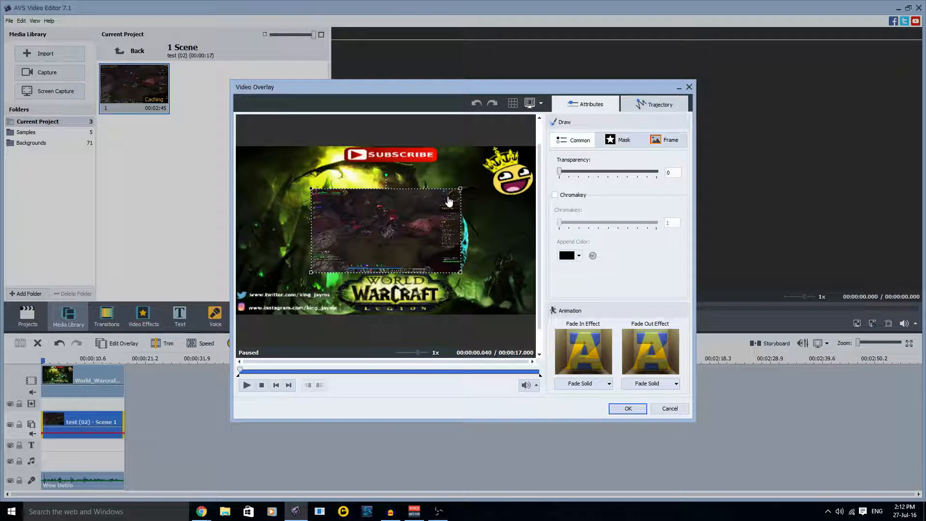
drag(460, 192, 436, 208)
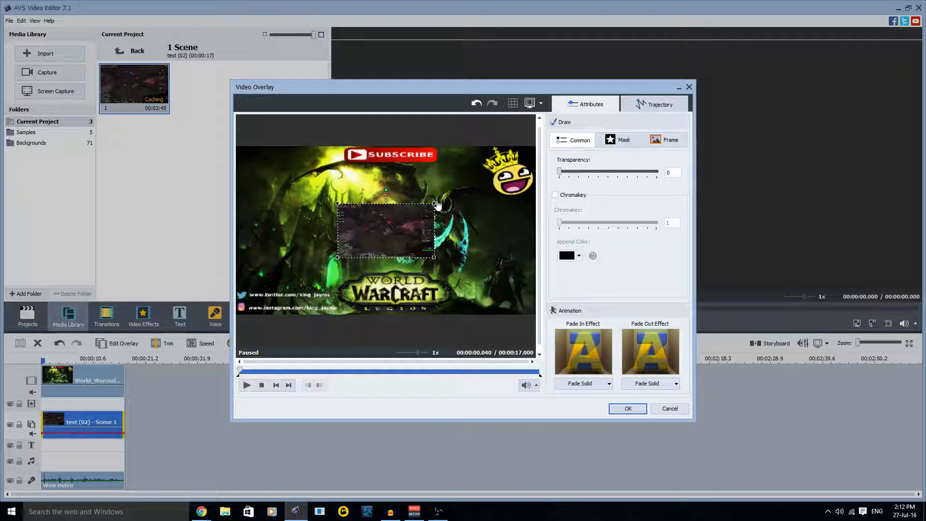
drag(400, 224, 323, 219)
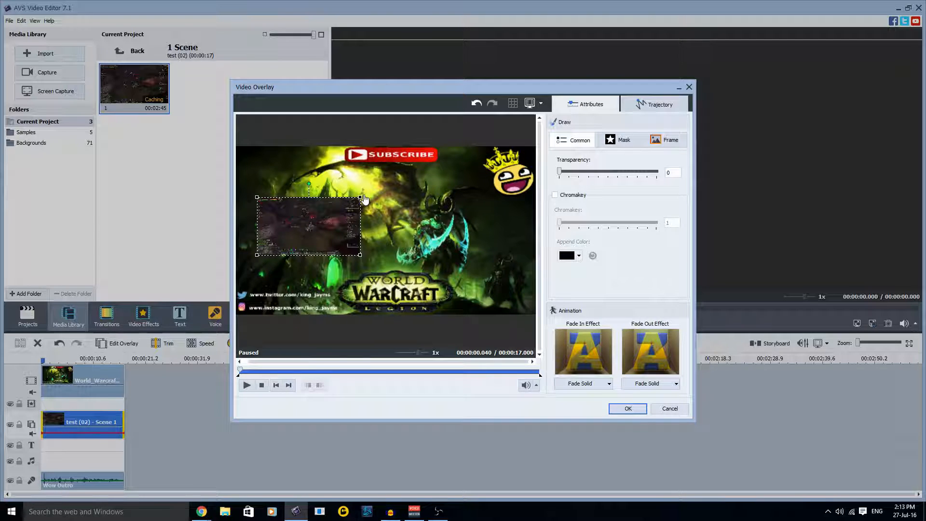
drag(364, 198, 369, 196)
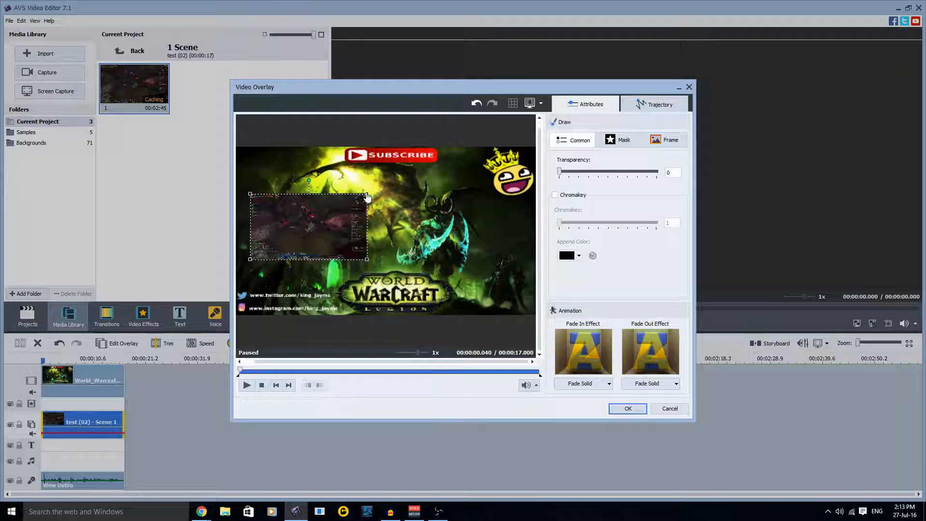
click(626, 408)
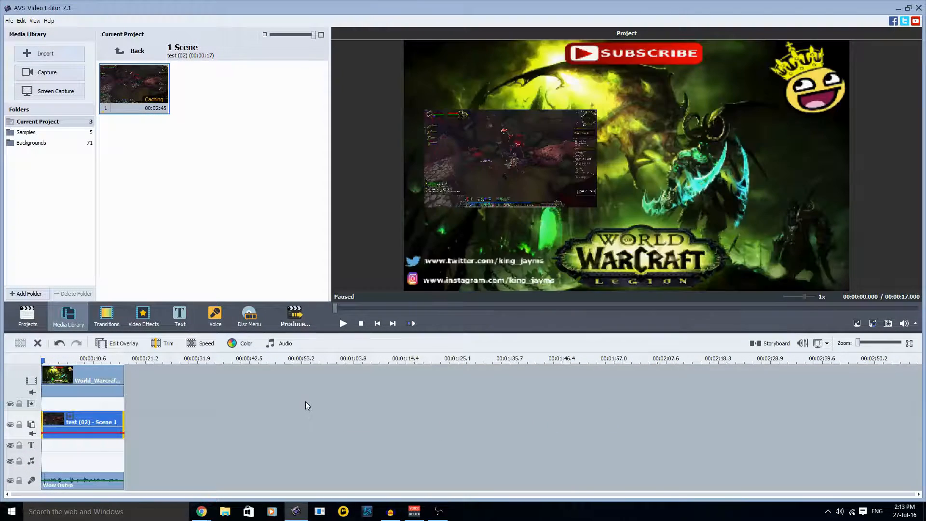
Step: Add a second video overlay line to the timeline
click(84, 375)
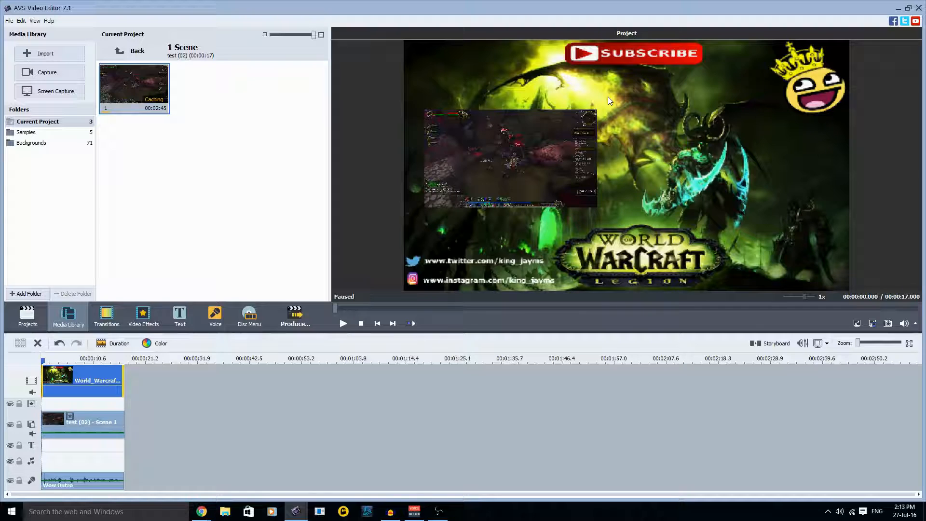
right_click(21, 420)
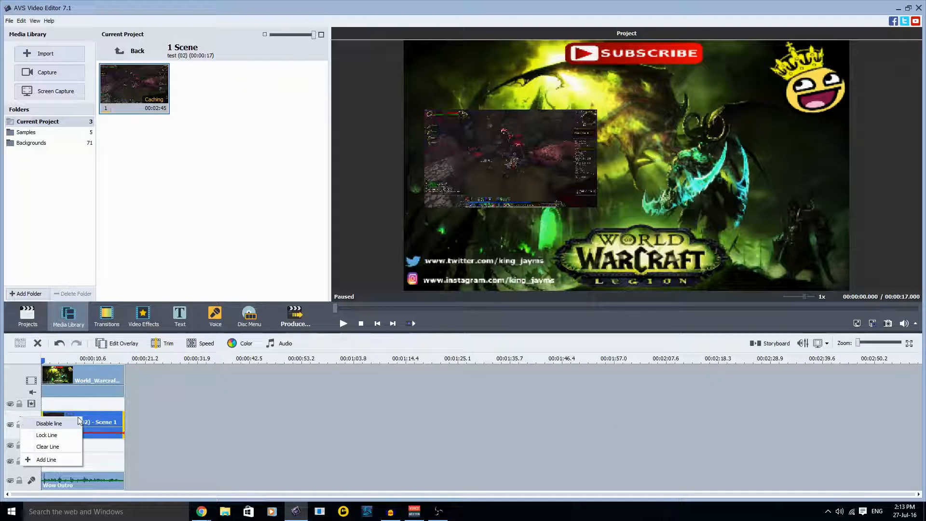
click(47, 459)
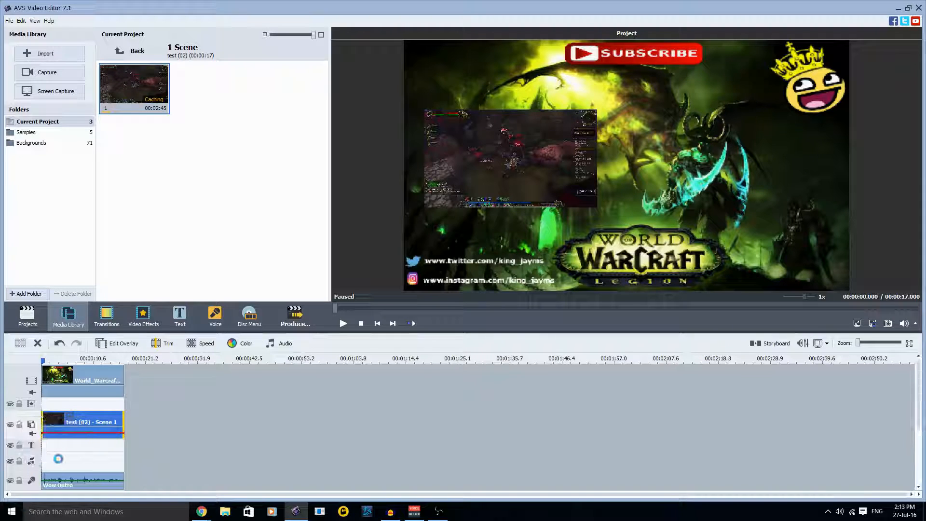
Step: Import the pT5oRn4Ac hand image from the Youtube folder and place it on the second overlay line at about 4.8 seconds
click(126, 52)
click(222, 35)
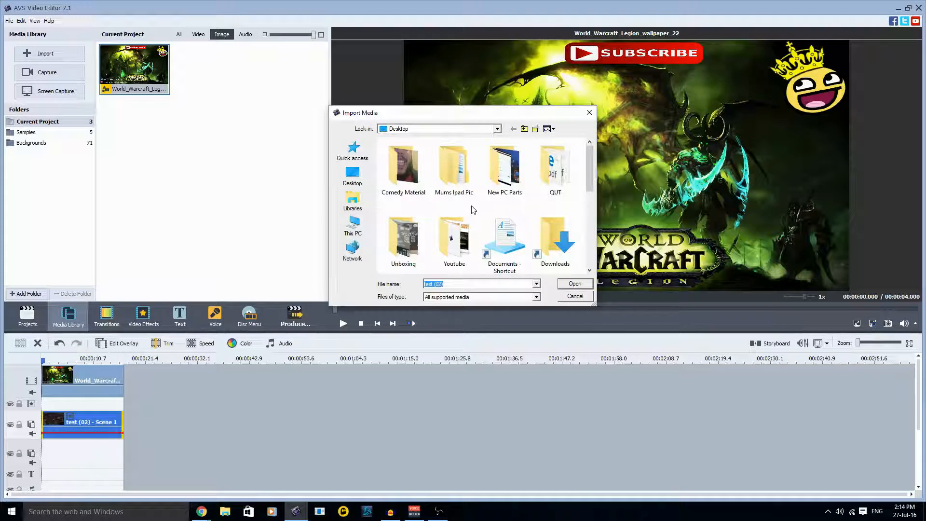
double_click(451, 239)
scroll(491, 230, down, 3)
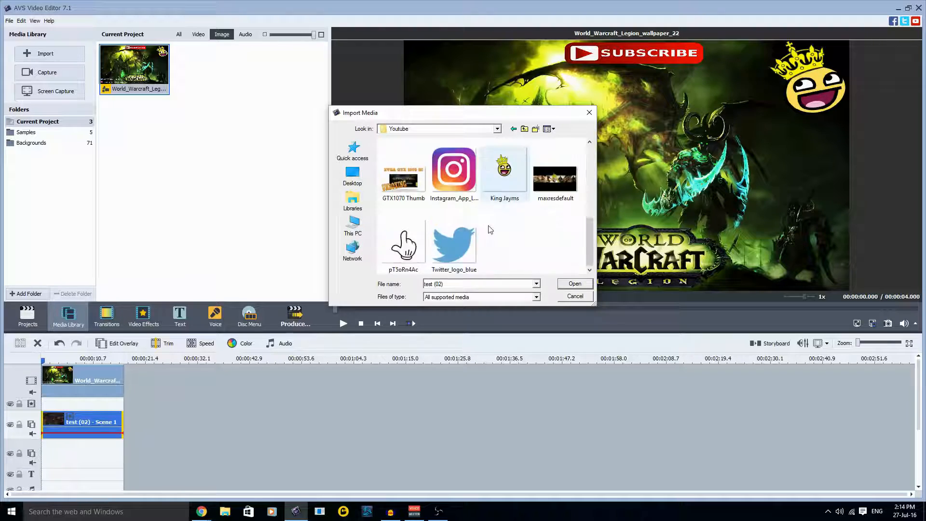
click(403, 242)
double_click(404, 241)
drag(207, 68, 65, 461)
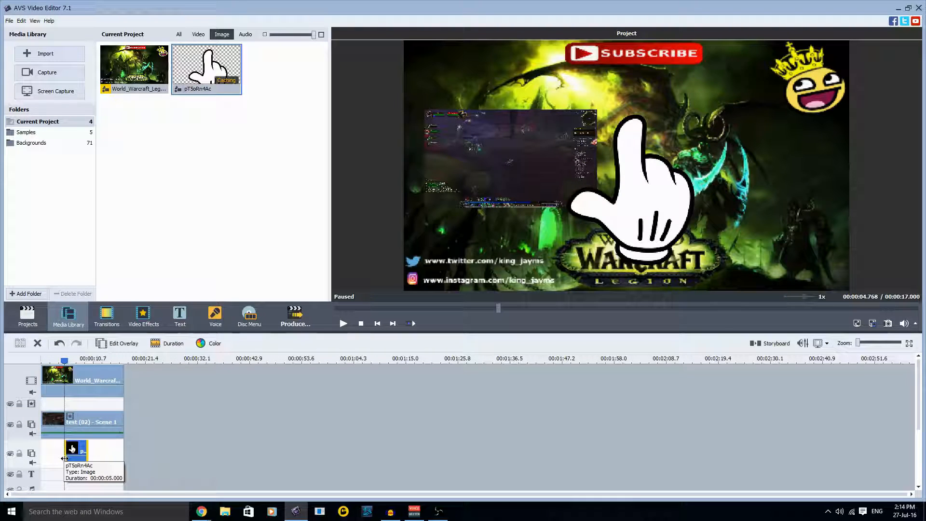
Step: Shrink the hand overlay, tilt it to the left and position it pointing at the gameplay video's lower-right corner
double_click(81, 455)
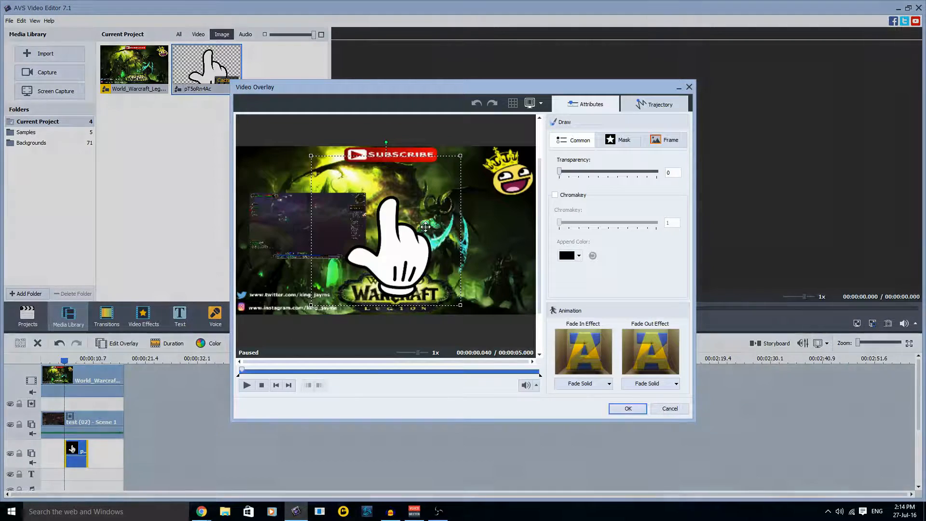
drag(461, 156, 366, 199)
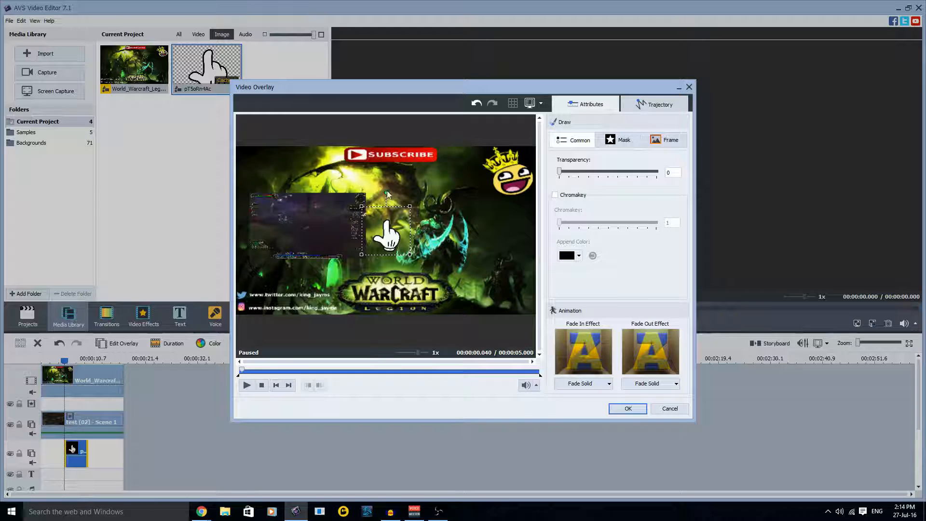
drag(388, 240, 370, 267)
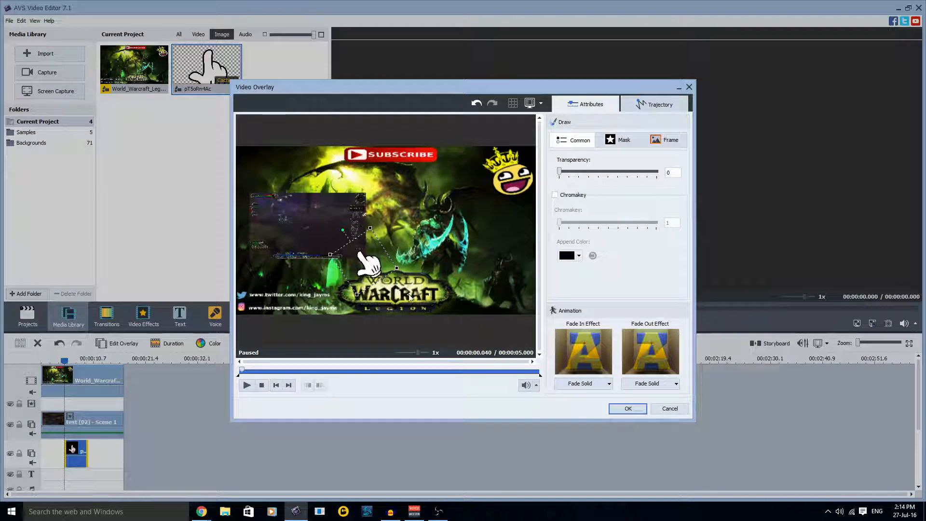
click(628, 408)
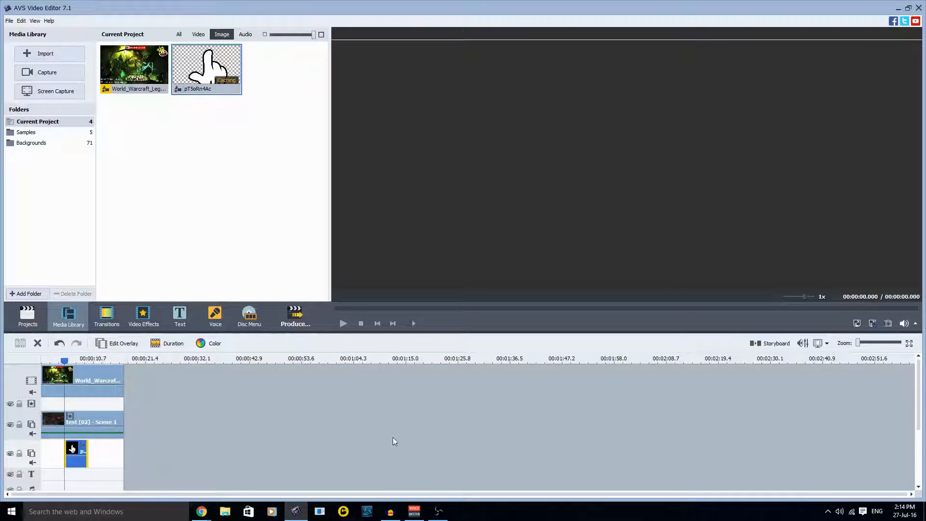
Step: Play the project preview from the start of the hand image to check the overlay and the sound
mouse_move(65, 361)
mouse_down()
mouse_move(95, 362)
mouse_move(60, 361)
mouse_move(93, 362)
mouse_move(64, 368)
mouse_up()
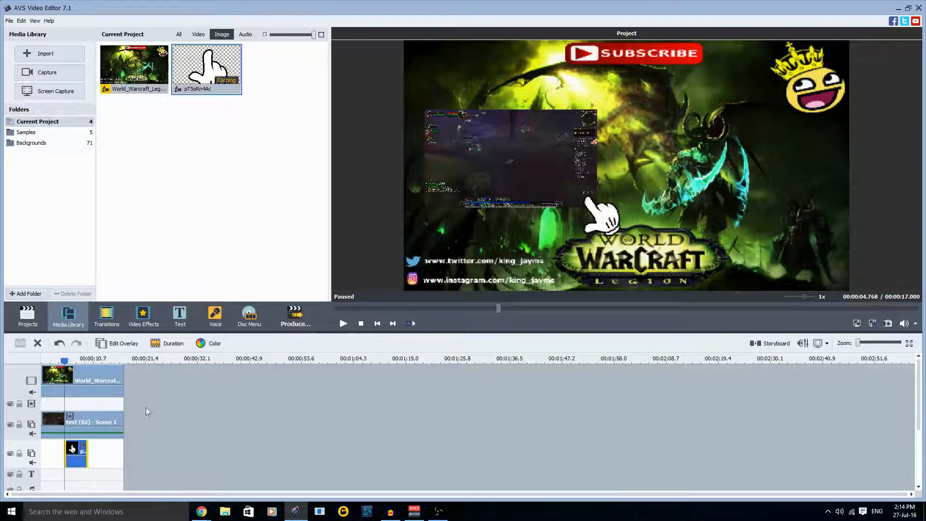
click(343, 323)
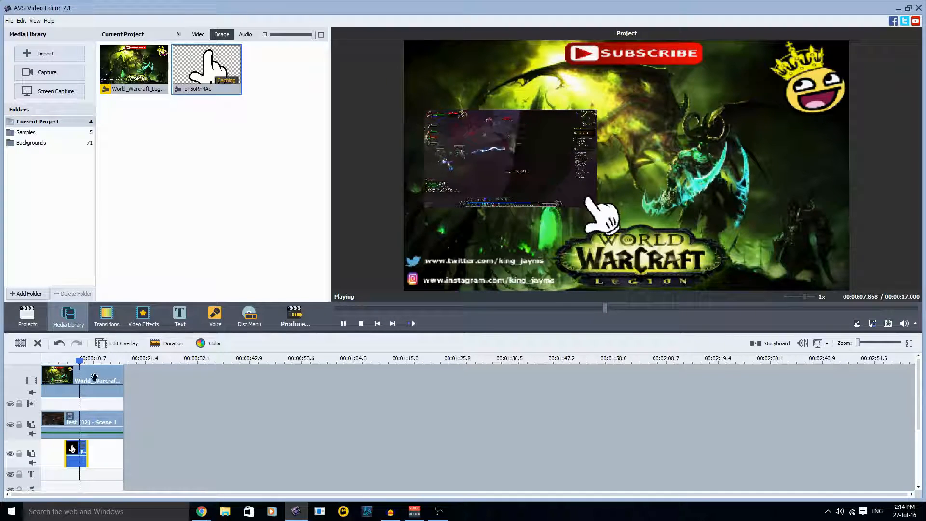
click(343, 324)
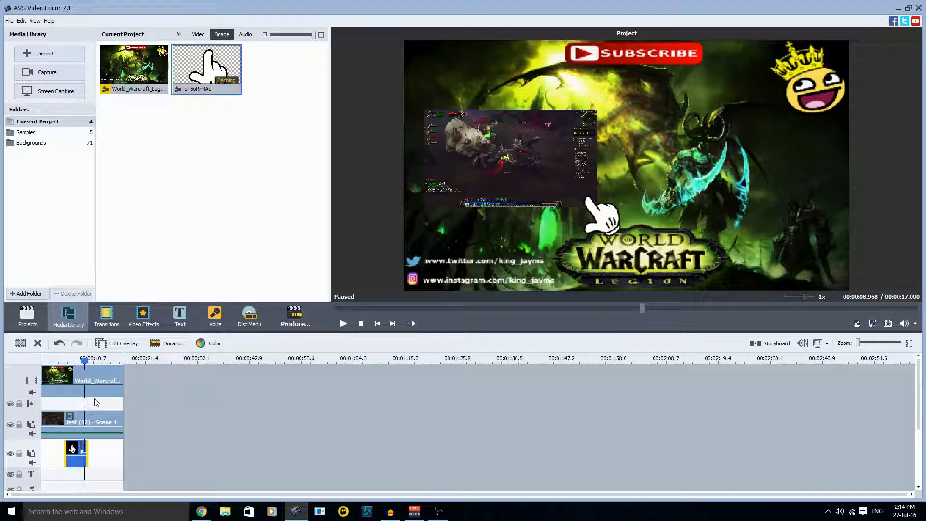
Step: Lower the gameplay overlay clip's audio with the Amplify effect at a gain of -41
click(97, 423)
right_click(101, 421)
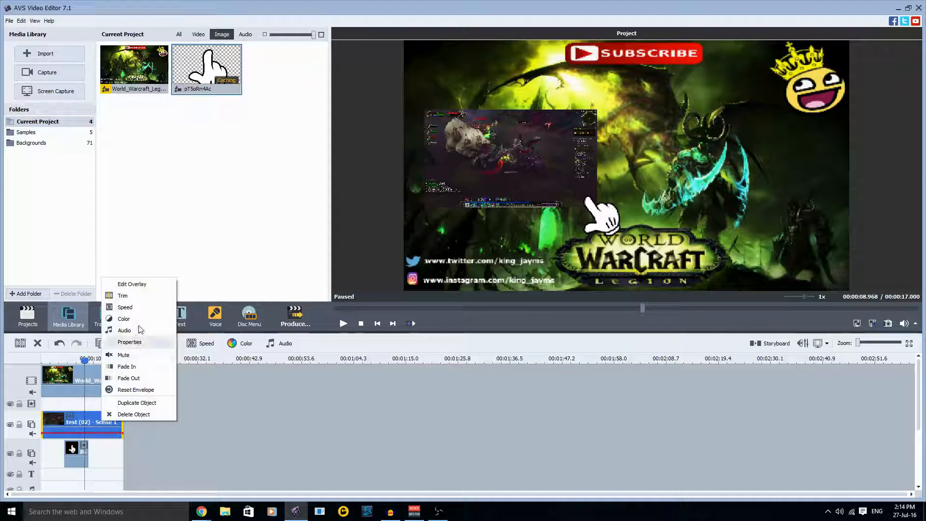
click(137, 330)
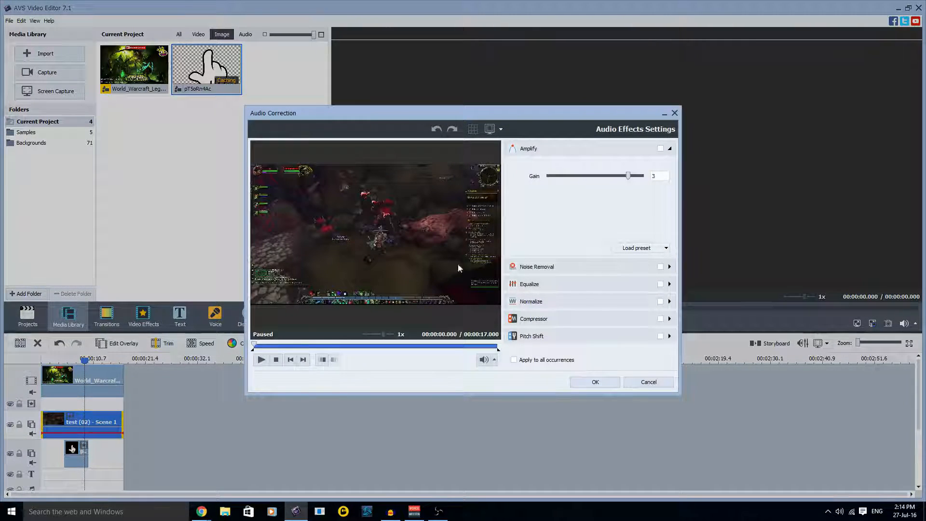
drag(628, 176, 552, 187)
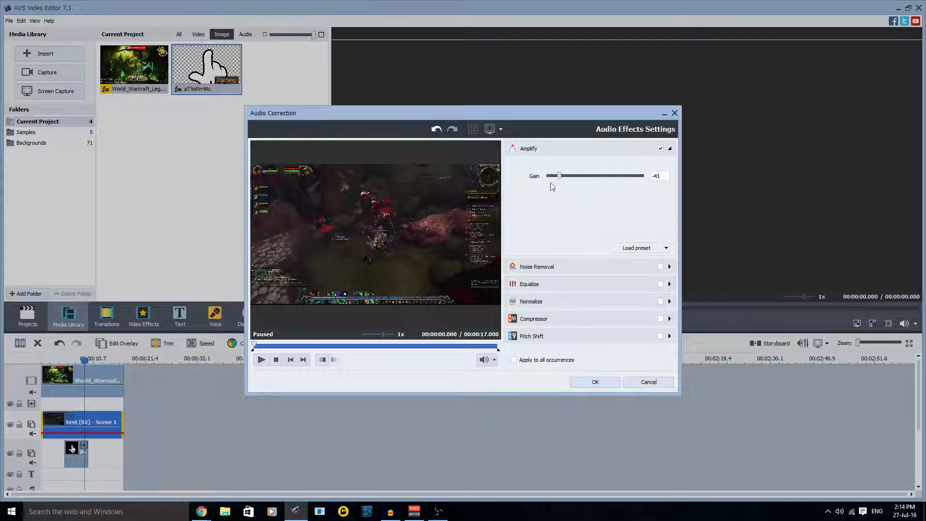
click(595, 381)
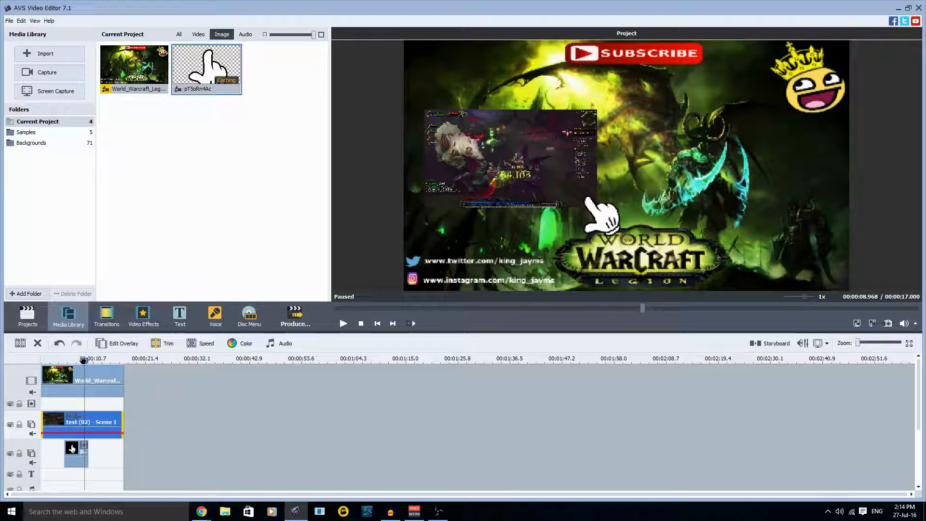
Step: Replay the project from the start of the hand image to check the reduced gameplay volume
click(64, 361)
click(344, 323)
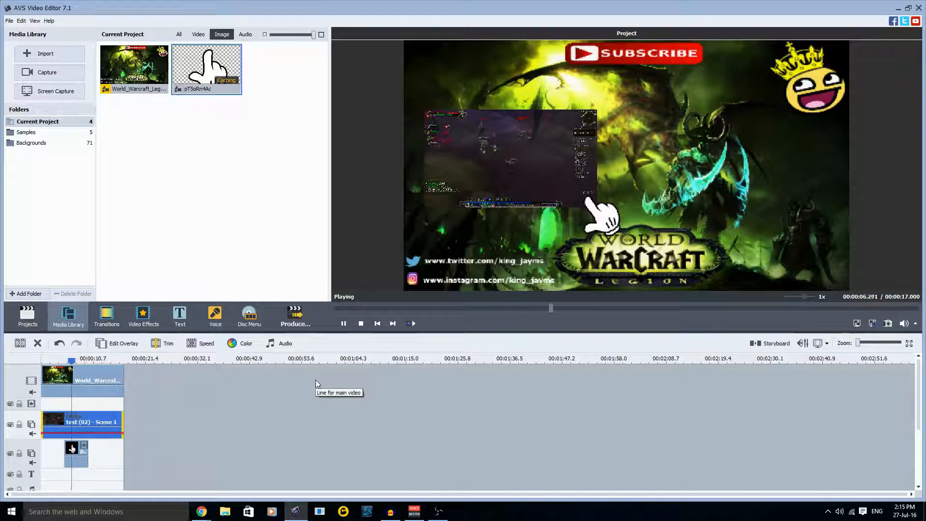
click(344, 323)
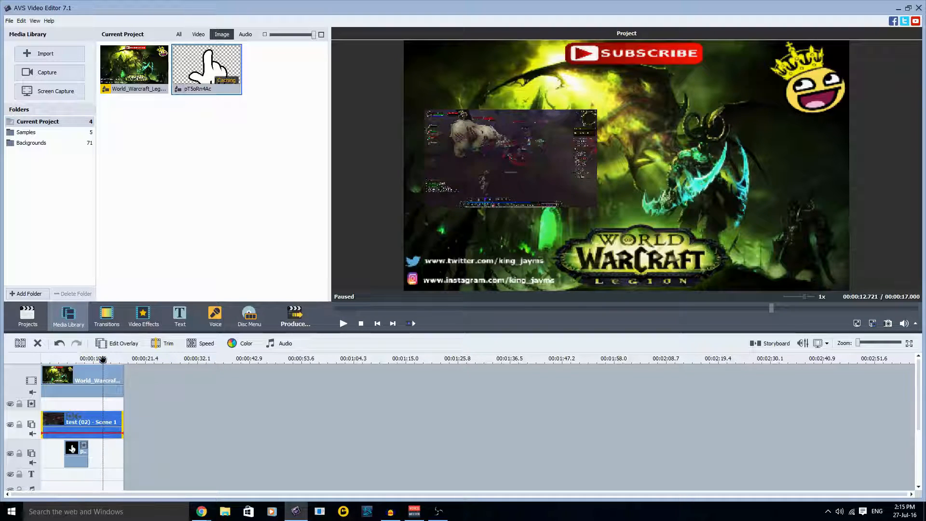
Step: Move the hand image along its overlay track so it ends together with the gameplay clip, playing the preview to check its timing
drag(101, 360, 100, 361)
drag(71, 452, 100, 454)
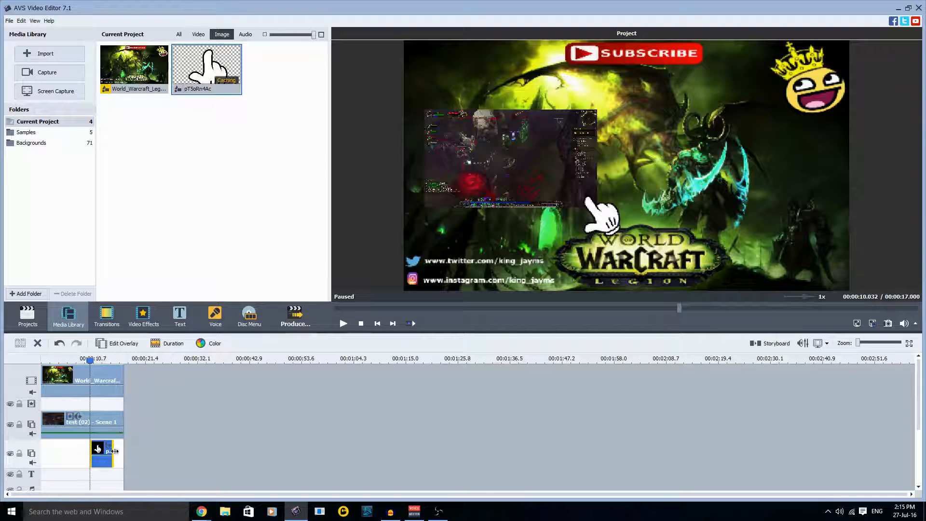
click(345, 330)
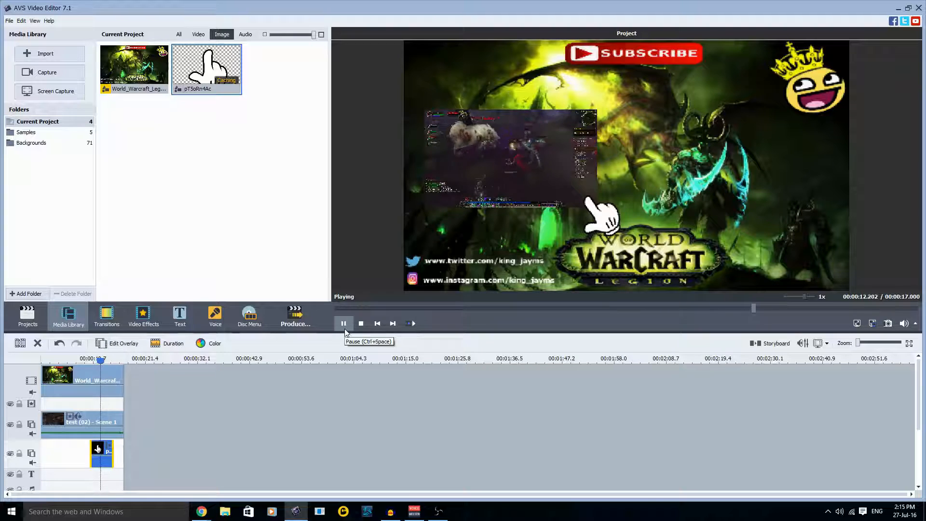
drag(107, 359, 80, 359)
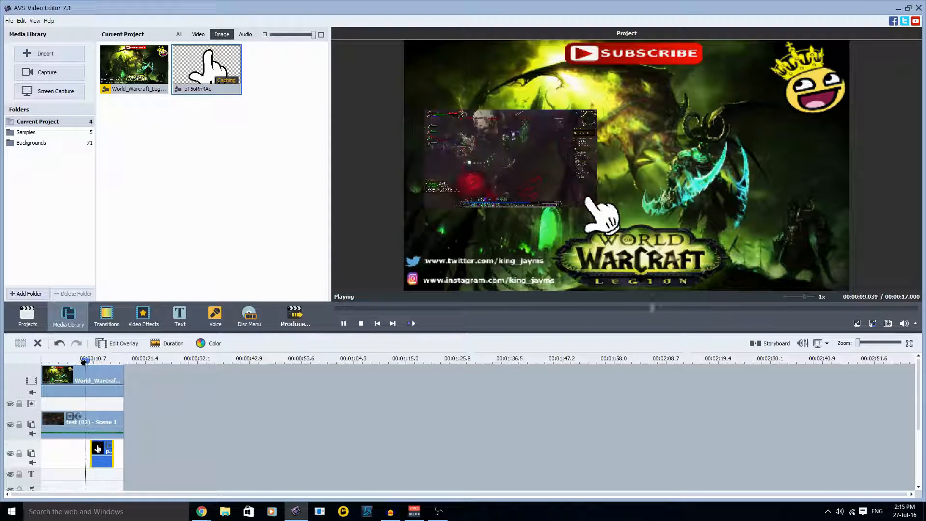
click(345, 328)
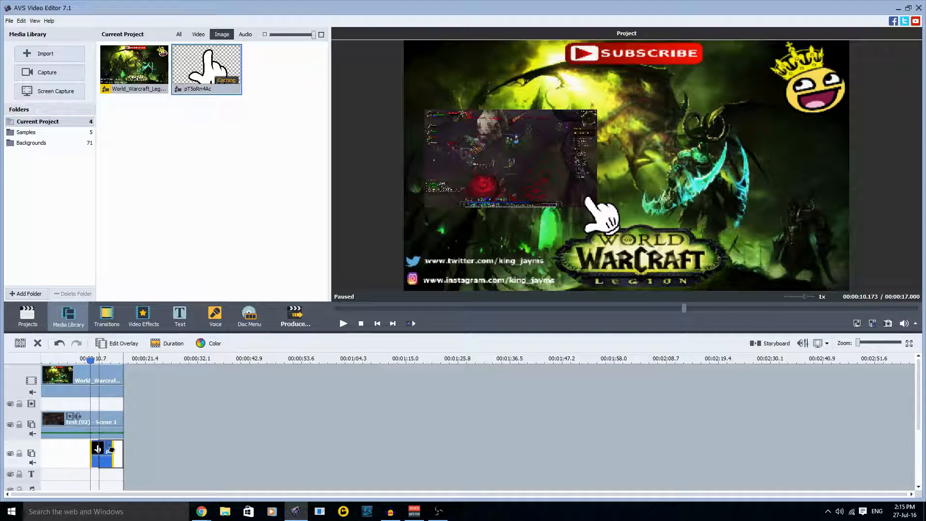
drag(111, 449, 120, 450)
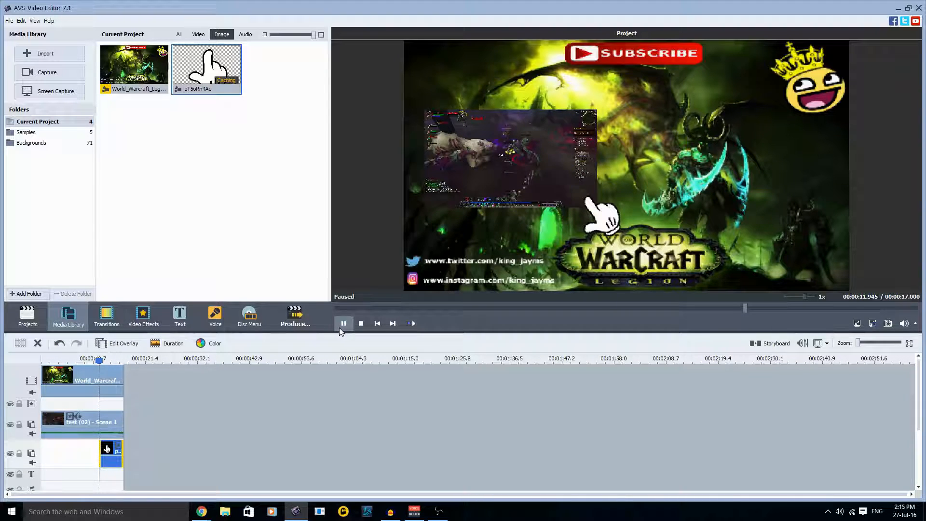
click(343, 324)
click(93, 359)
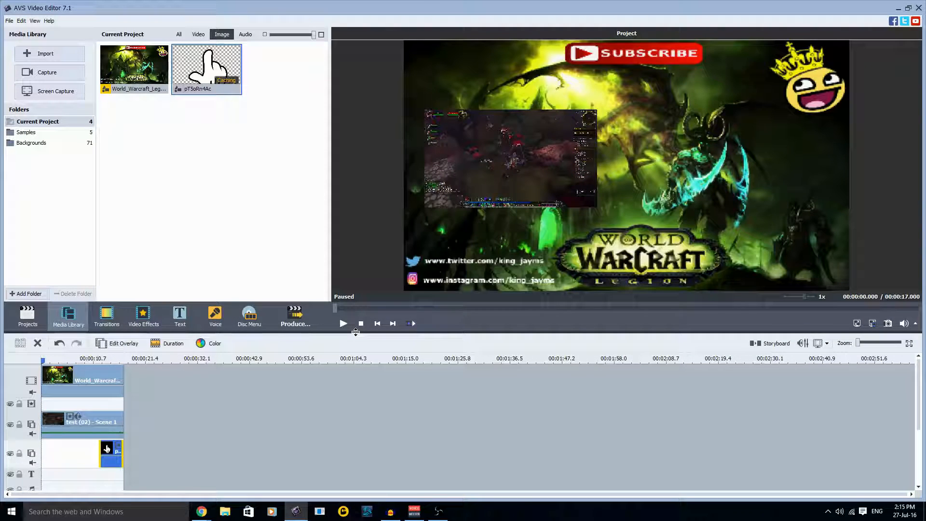
click(197, 202)
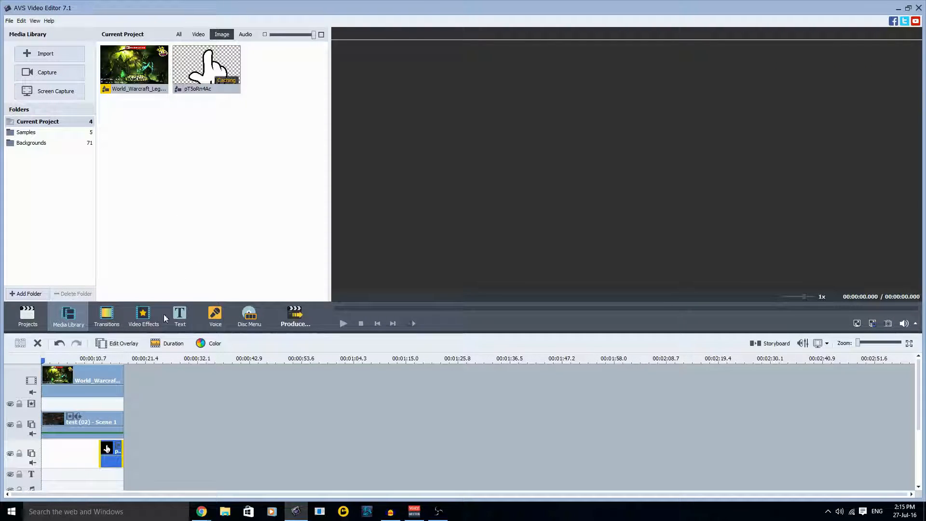
click(103, 374)
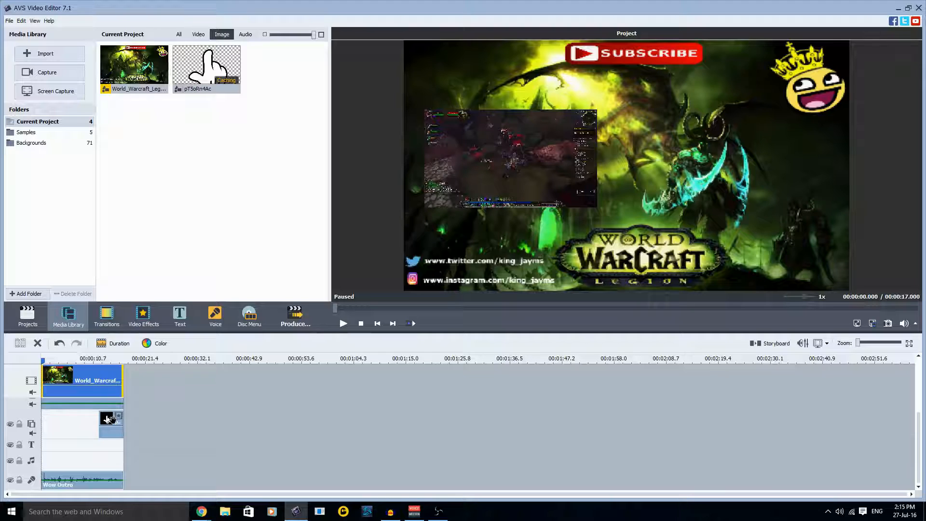
scroll(114, 420, up, 4)
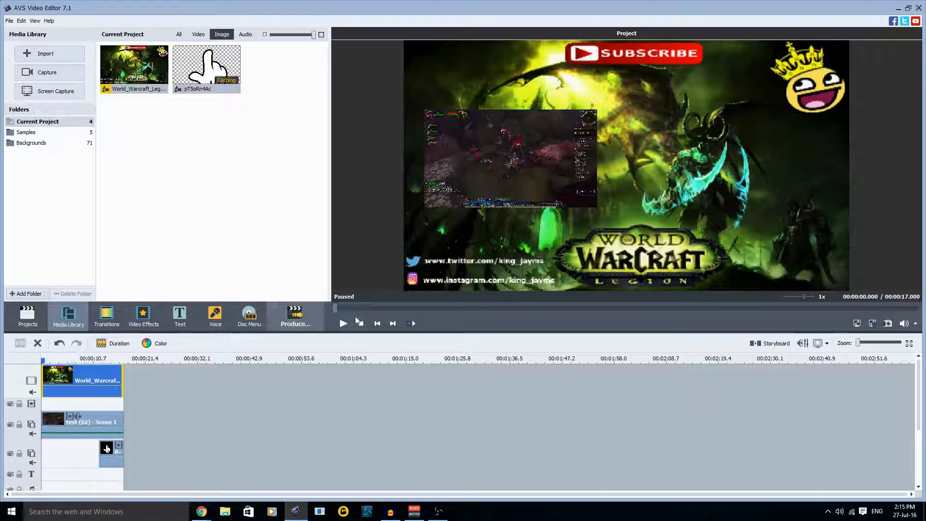
Step: Start producing the project as a web video for YouTube and show the advanced configuration of its custom profile
click(314, 318)
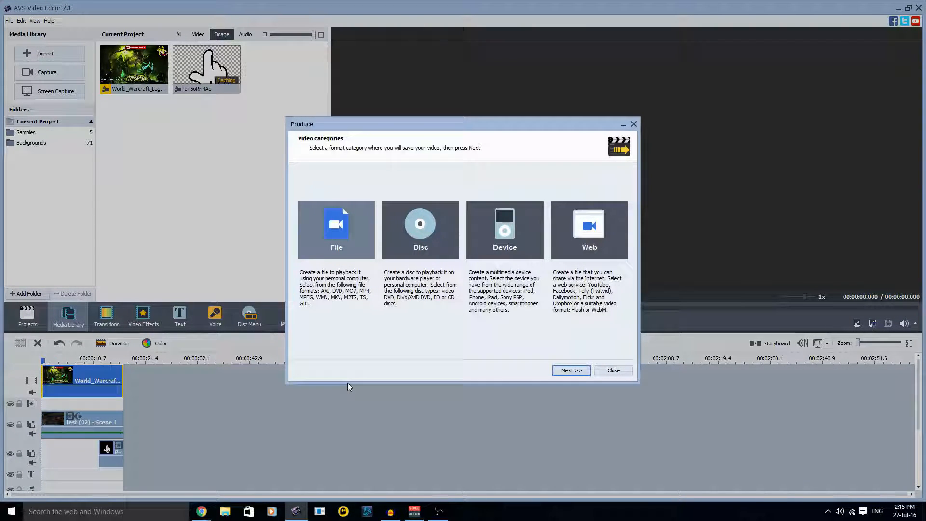
click(579, 222)
click(571, 370)
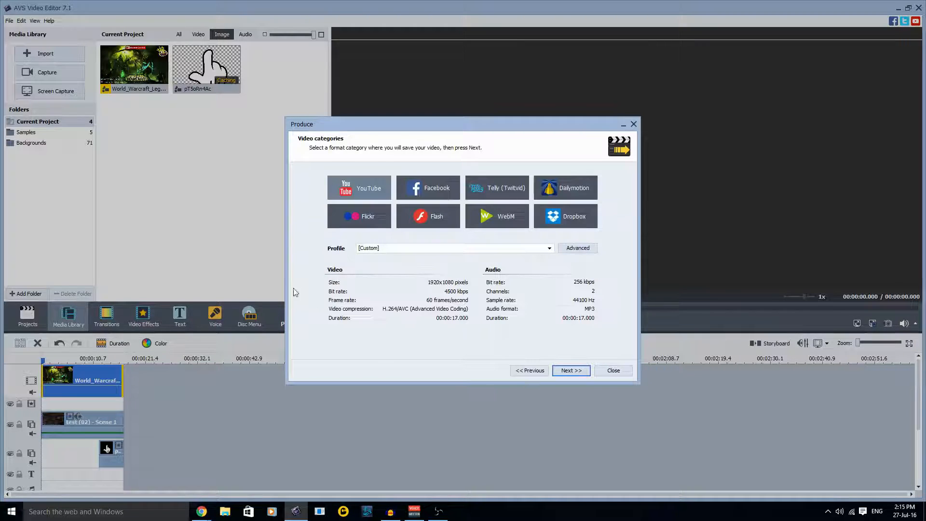
click(568, 249)
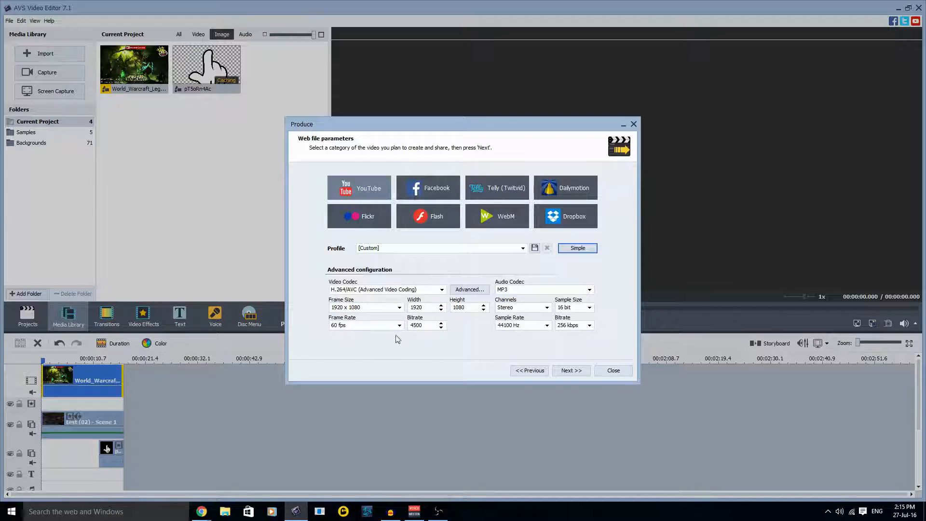
Step: Examine the available profiles and video codecs for the YouTube output and return to the video categories without changing the settings
click(530, 370)
click(568, 370)
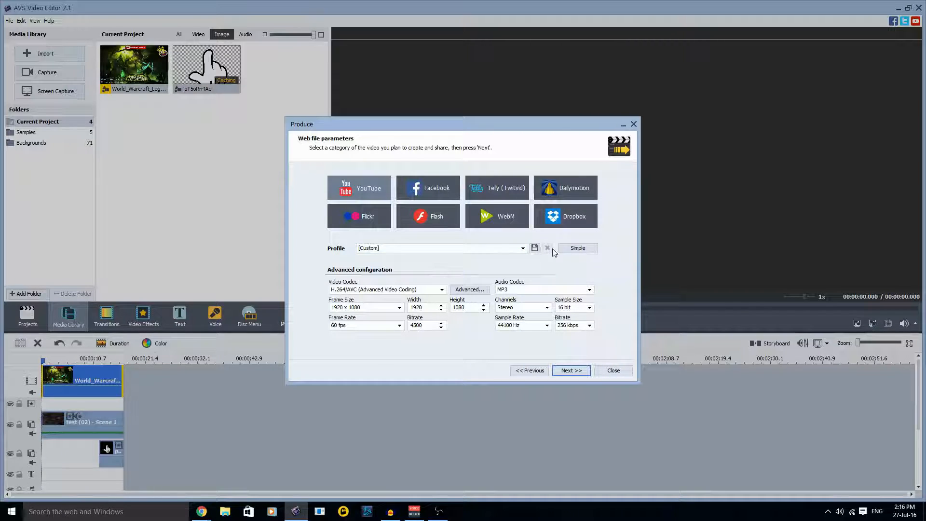
click(522, 249)
click(406, 266)
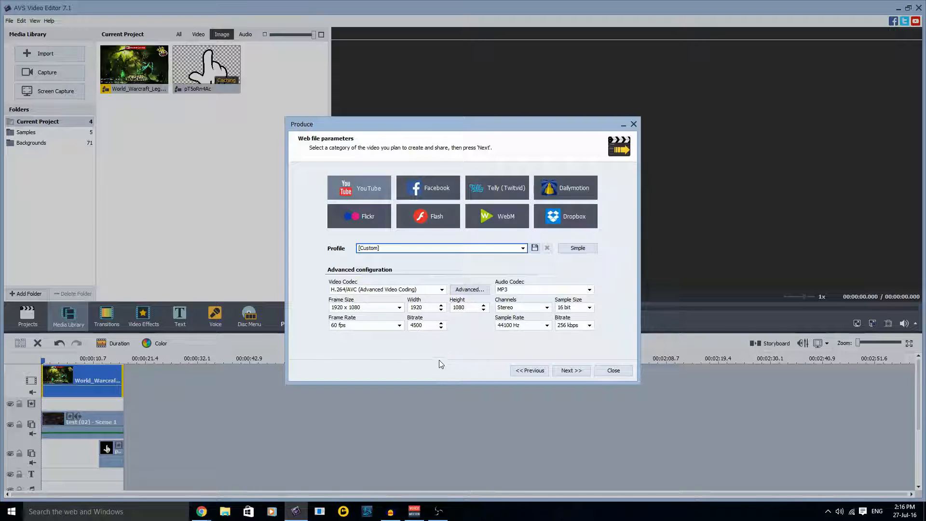
click(441, 290)
scroll(400, 342, down, 3)
click(436, 290)
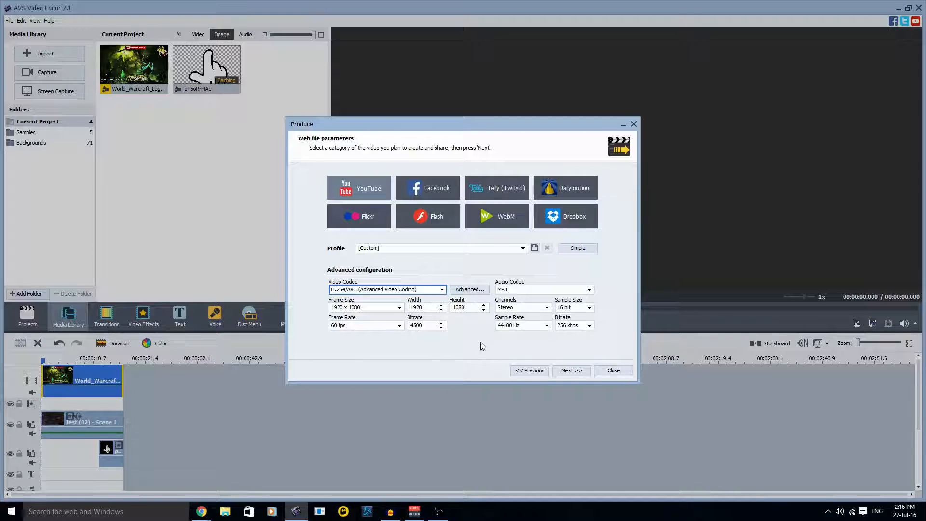
click(613, 370)
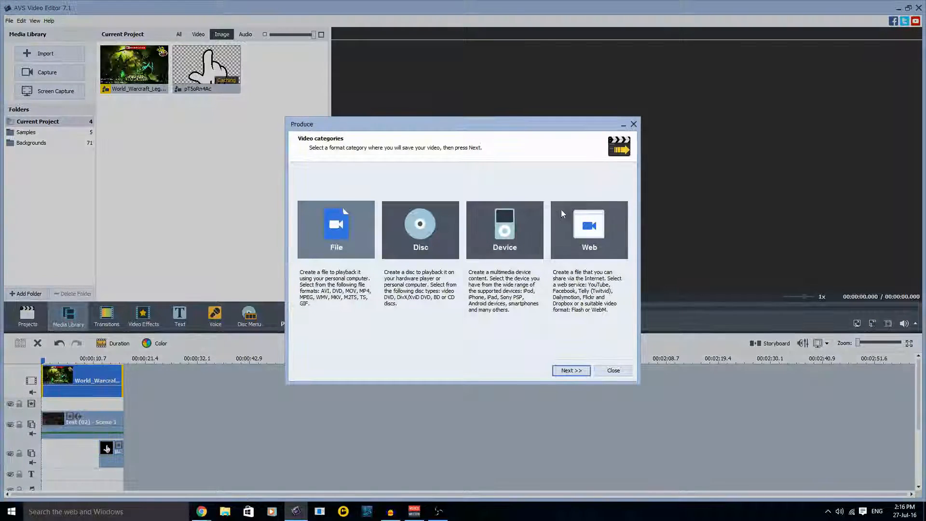
Step: Compare the web output presets for Facebook, Telly, Dropbox, WebM, Flash and Flickr, and return to the YouTube preset
click(565, 371)
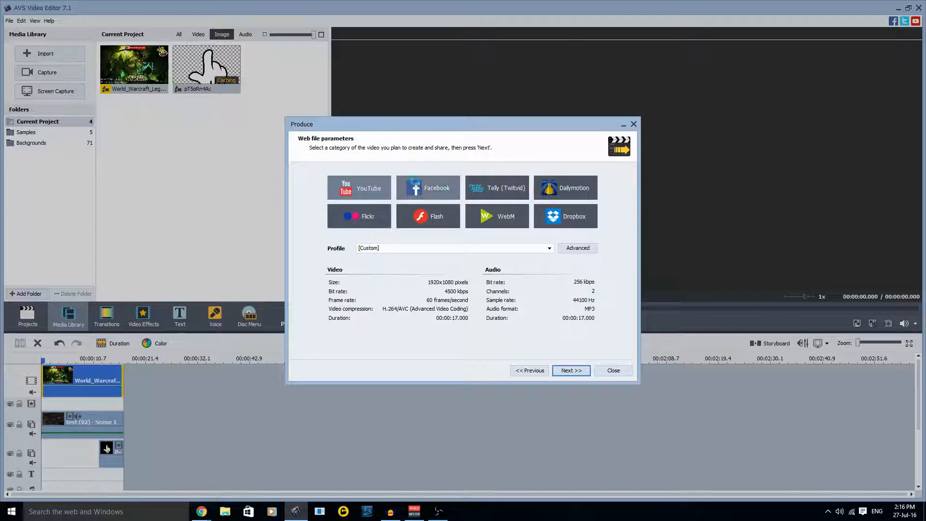
click(429, 188)
click(511, 186)
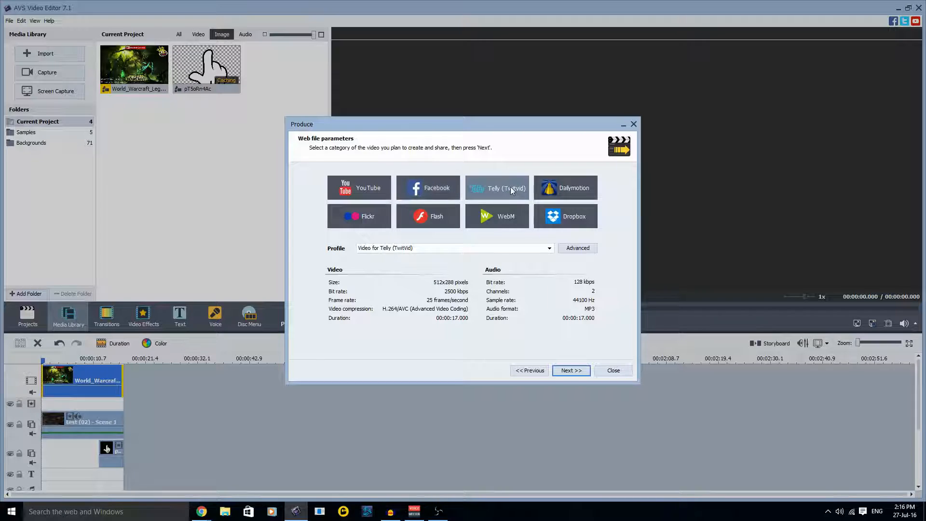
click(564, 218)
click(502, 218)
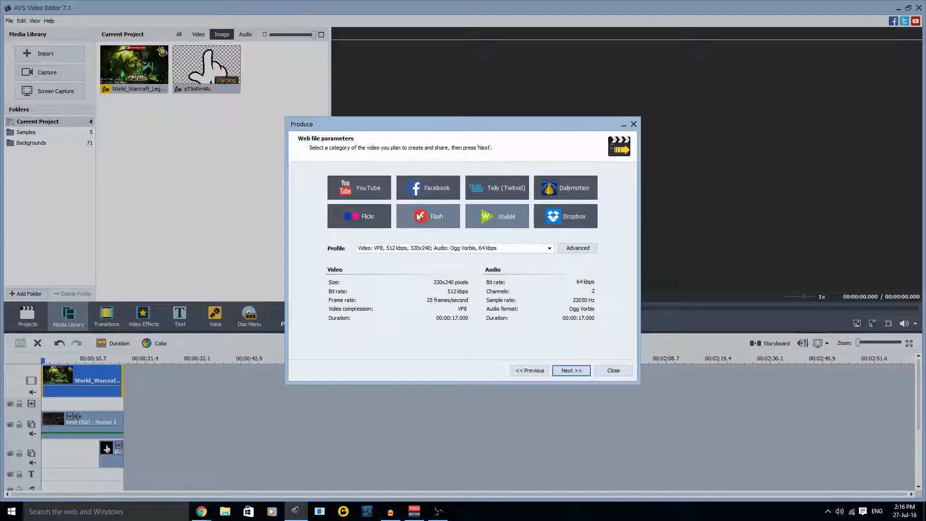
click(429, 217)
click(372, 220)
click(375, 183)
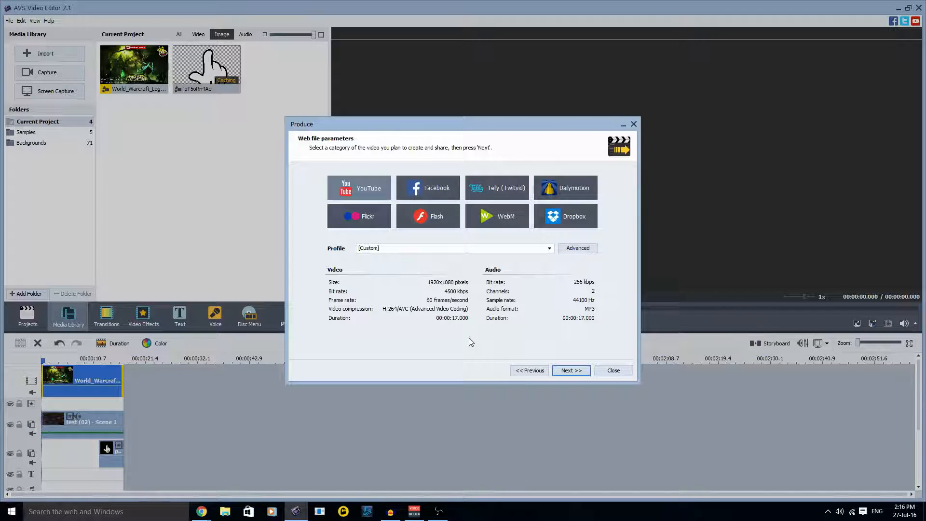
Step: Accept the YouTube settings, name the output movie "World of Warcraft Outro!!!" and create it
click(578, 376)
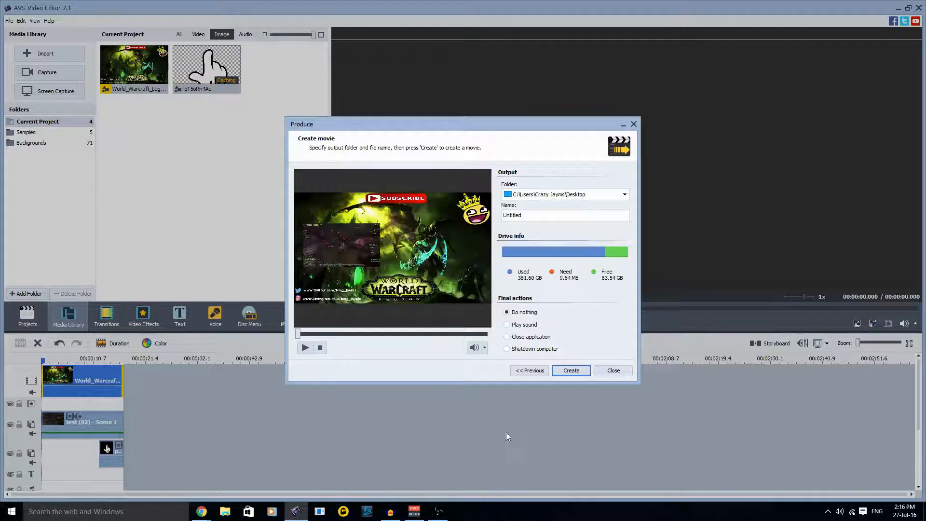
double_click(531, 215)
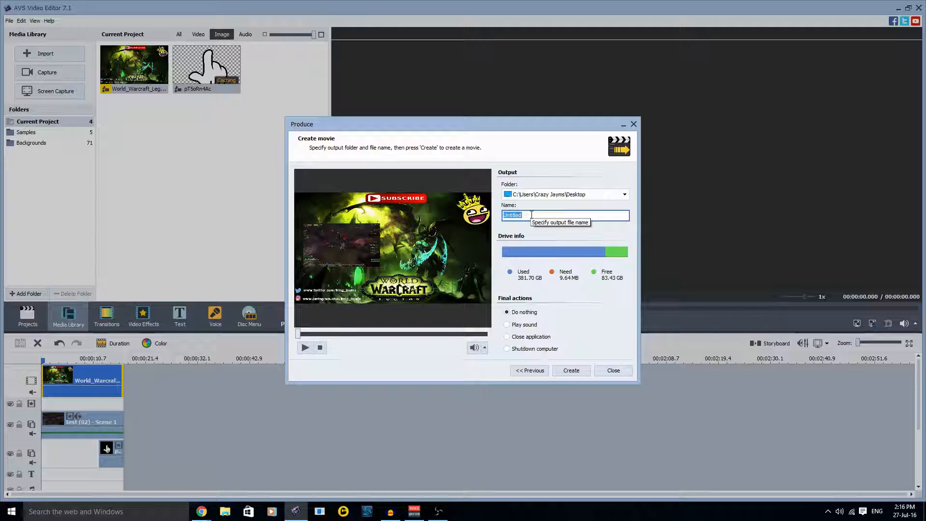
text(Q)
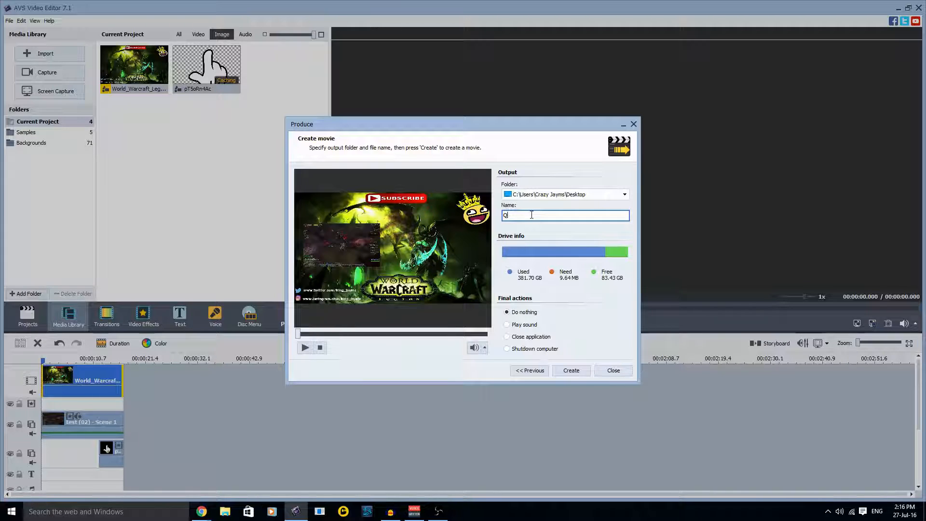
text(orld of Warcraft Outro!!!)
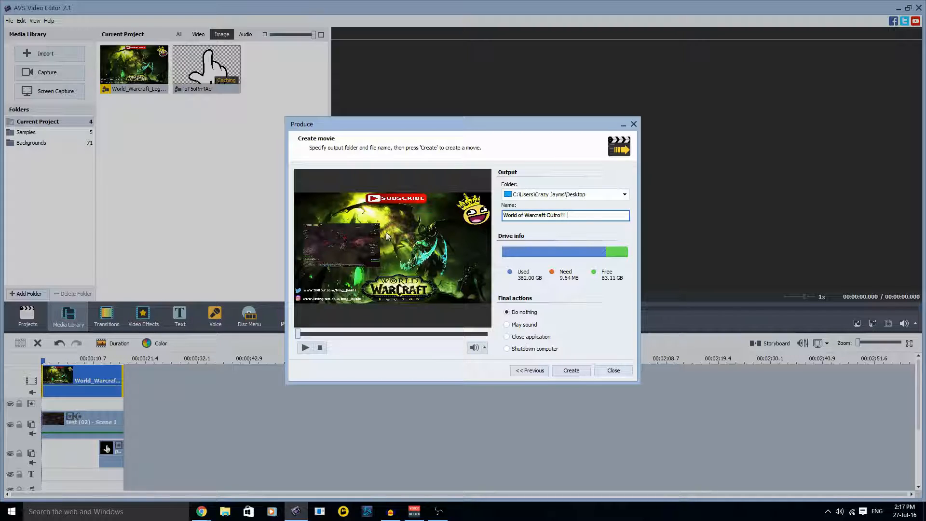
click(568, 373)
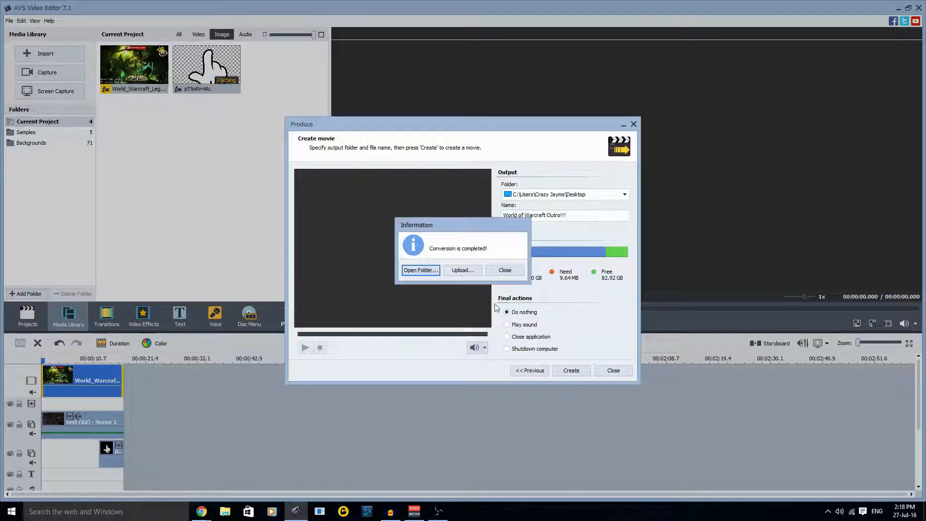
Step: View the YouTube upload form for the finished movie and close it without uploading
click(464, 271)
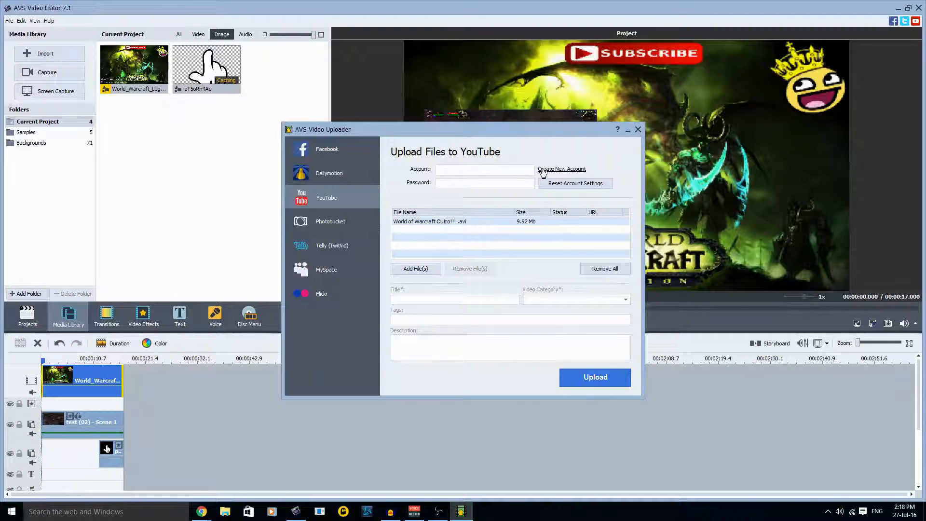
click(638, 130)
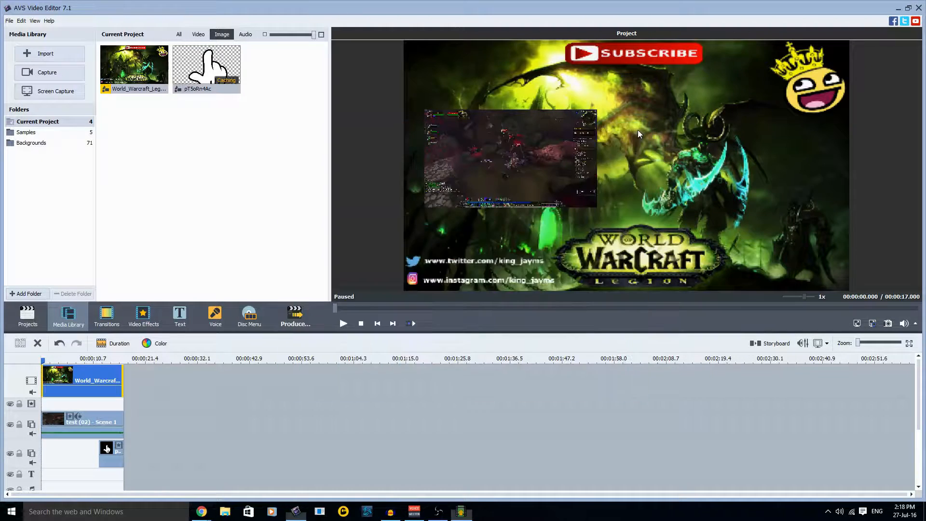
Step: Minimize the editor, play the exported World of Warcraft Outro!!! video from the desktop in VLC media player and close the player
click(899, 8)
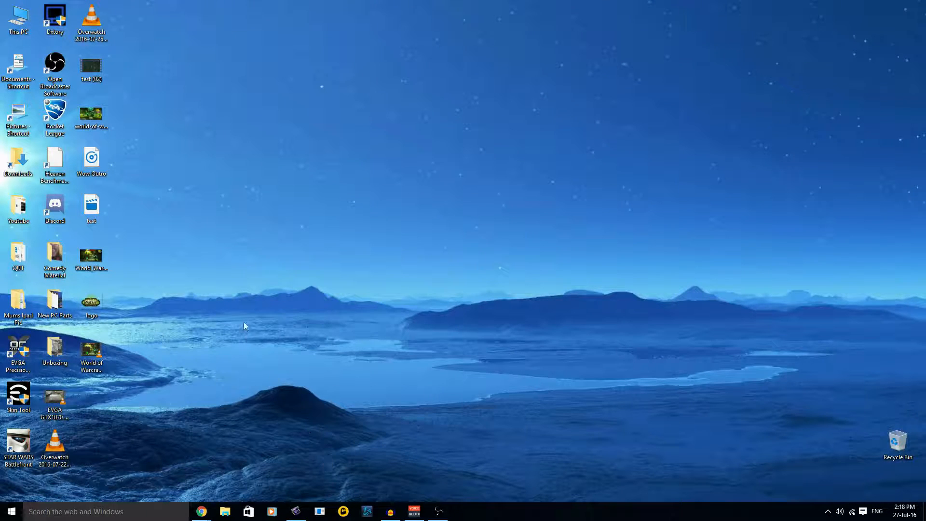
click(103, 363)
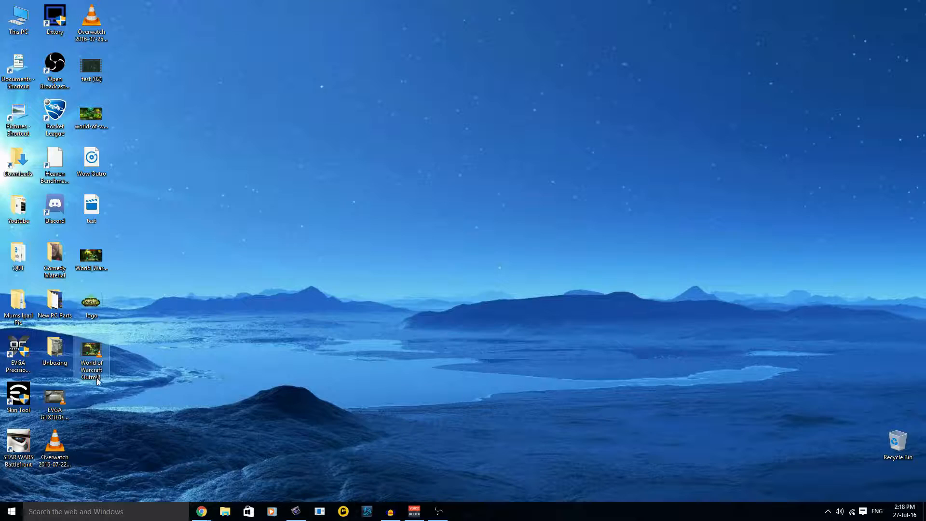
double_click(98, 361)
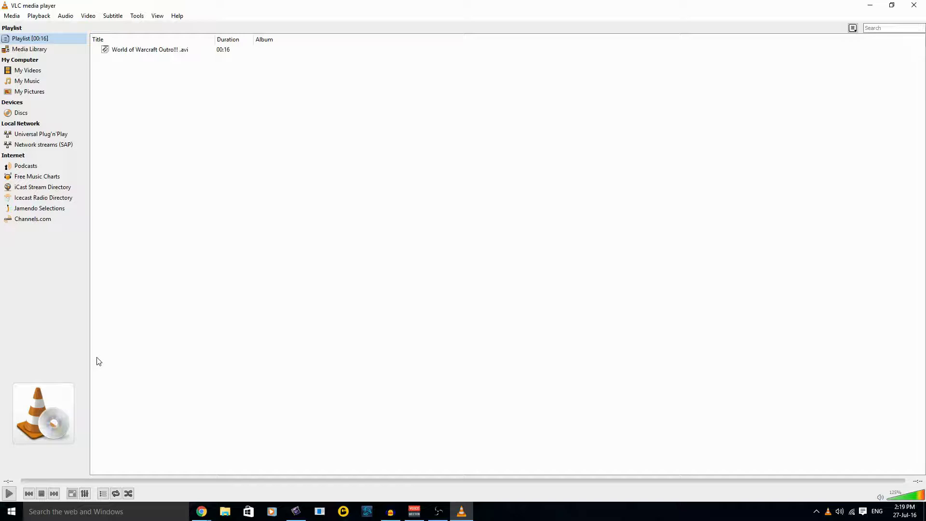
click(916, 6)
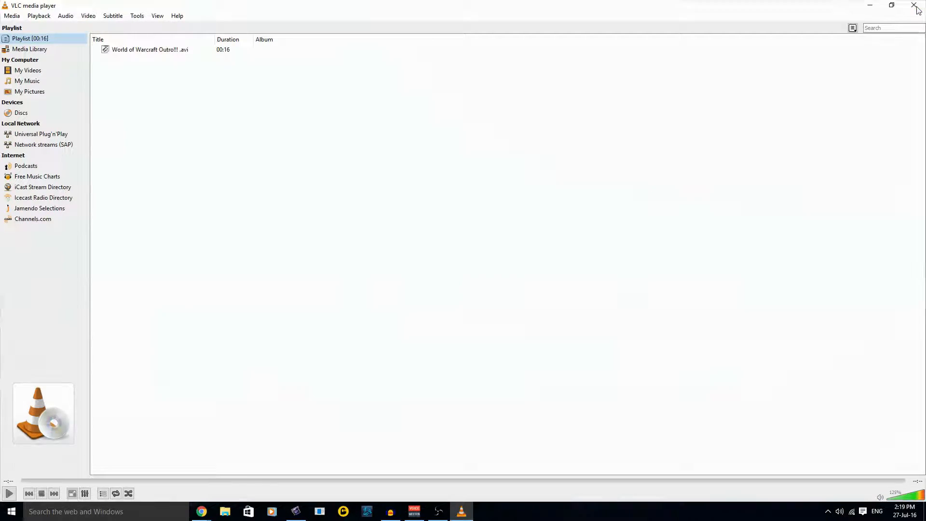